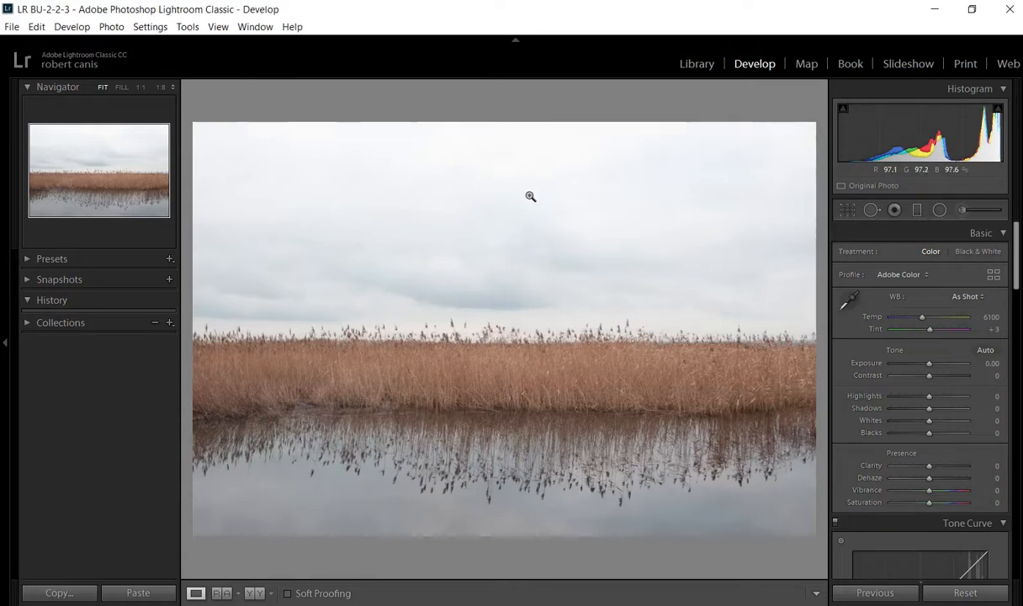
Add a graduated filter from the mid-sky down into the reeds and toggle its mask overlay off and back on.
key(m)
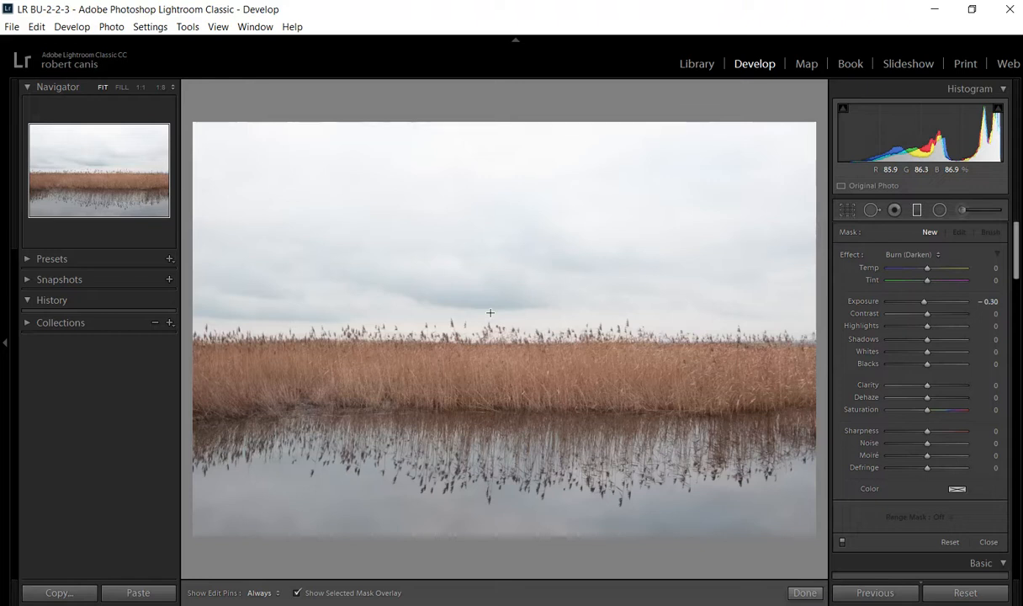
click(917, 211)
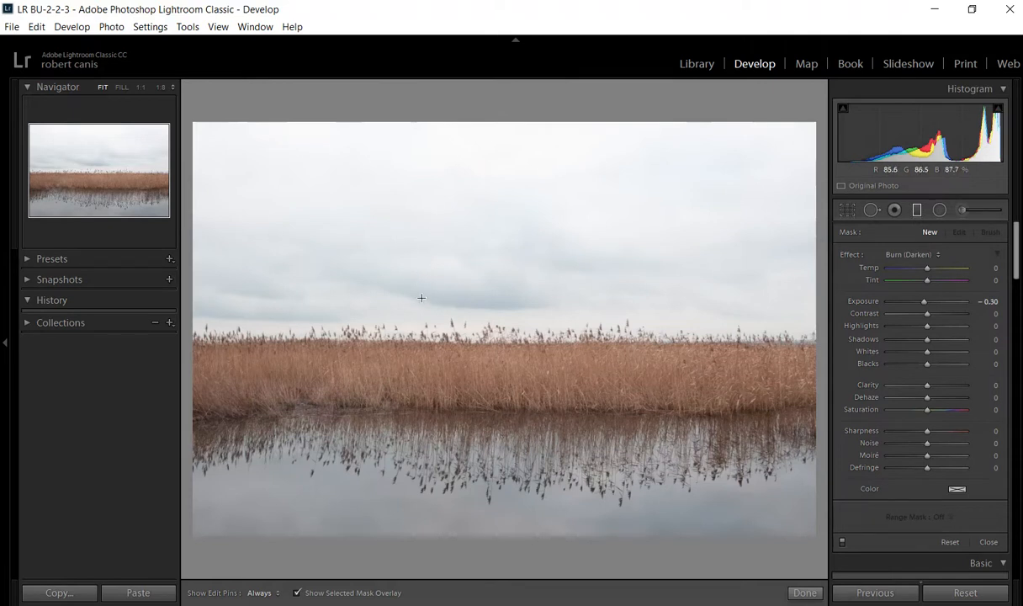
drag(487, 208, 489, 365)
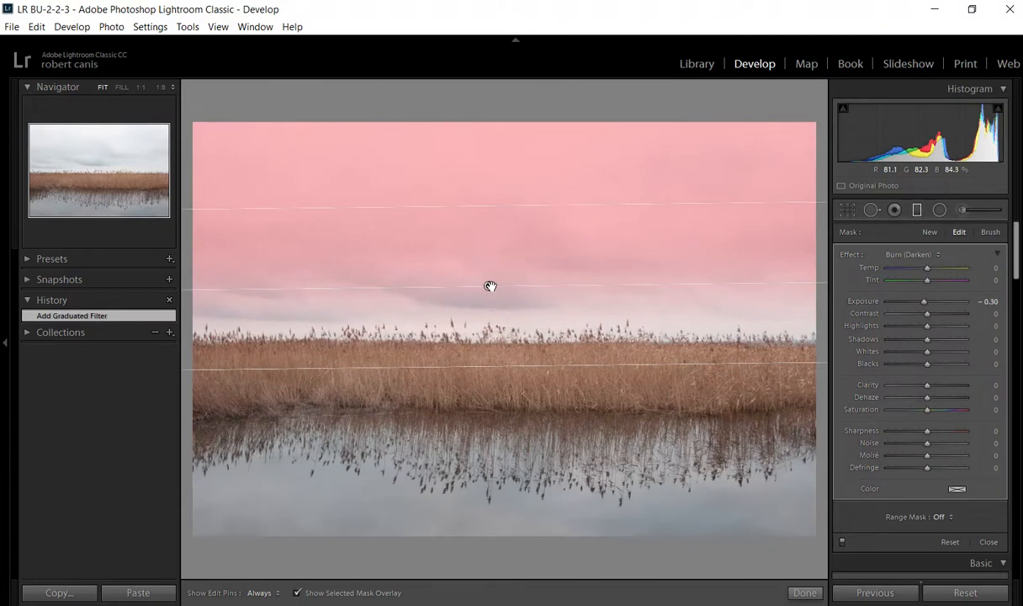
click(297, 593)
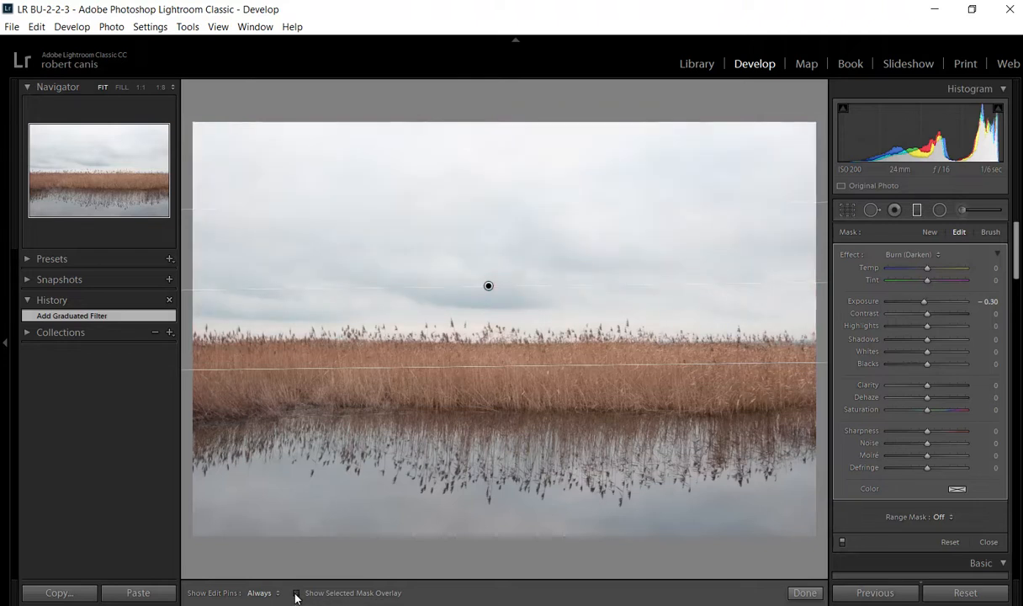
click(296, 593)
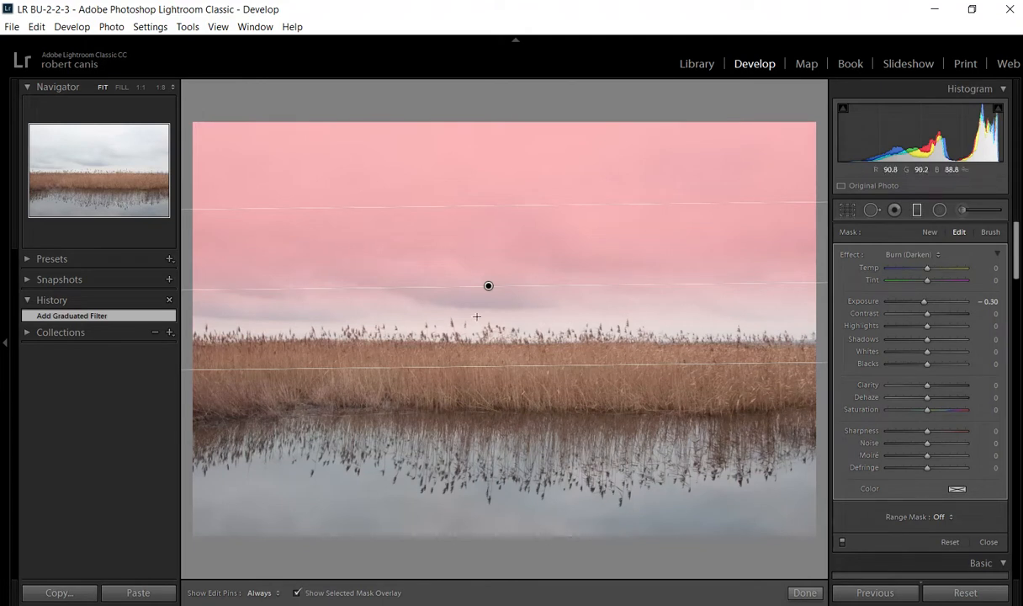
Reset the graduated filter's exposure to 0 and shift the filter up until its lower edge meets the reed line.
mouse_move(487, 286)
mouse_down()
mouse_move(475, 348)
mouse_move(480, 249)
mouse_move(482, 283)
mouse_move(491, 269)
mouse_up()
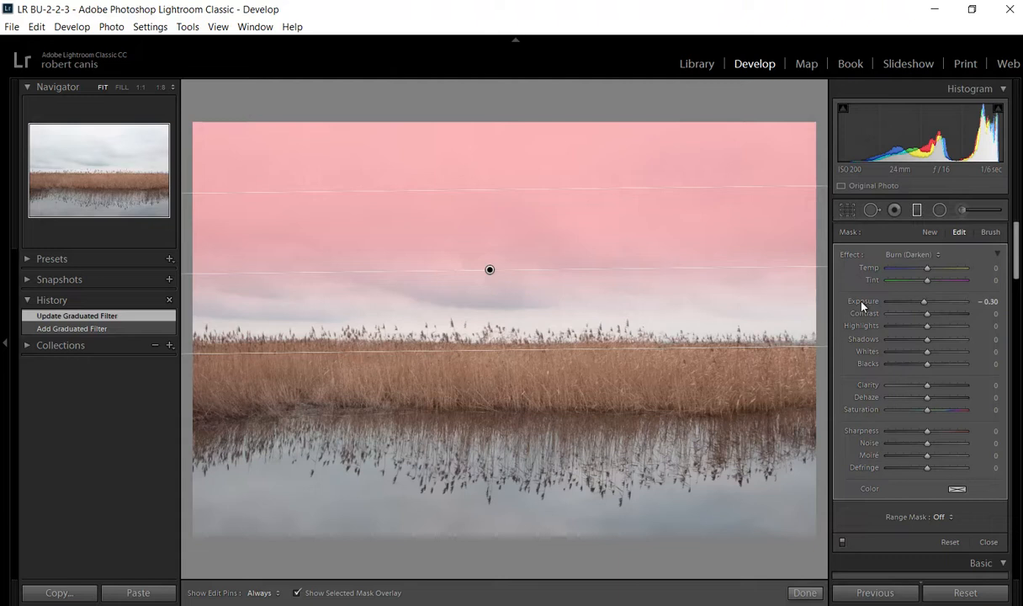
double_click(861, 305)
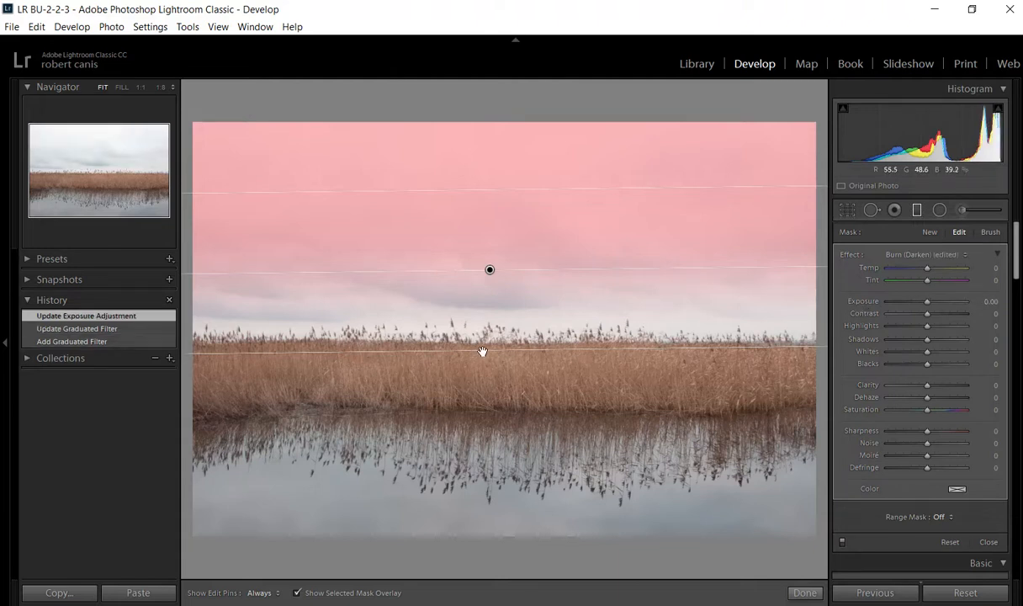
mouse_move(482, 352)
mouse_down()
mouse_move(482, 242)
mouse_move(481, 405)
mouse_move(488, 354)
mouse_up()
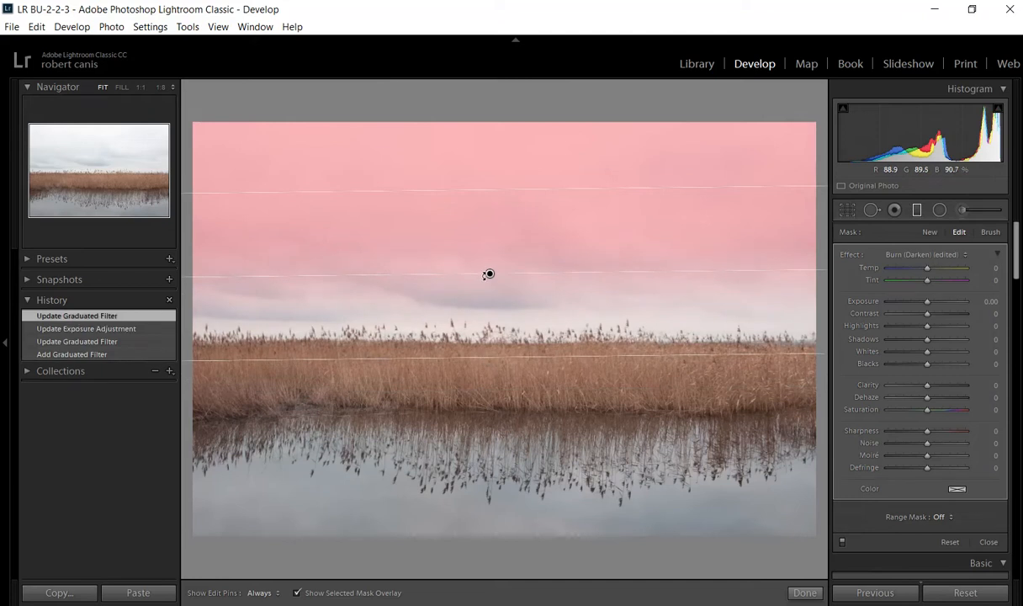
mouse_move(489, 274)
mouse_down()
mouse_move(489, 242)
mouse_move(491, 261)
mouse_up()
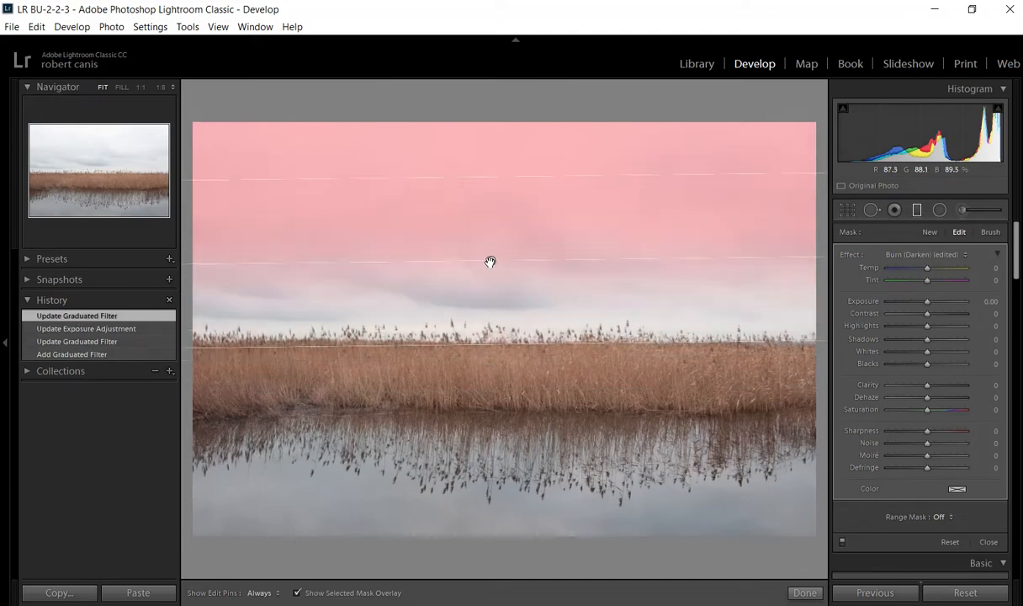
Narrow the graduated filter's transition by adjusting its outer lines and reposition it around the middle of the sky.
drag(475, 181, 471, 240)
drag(489, 346, 486, 290)
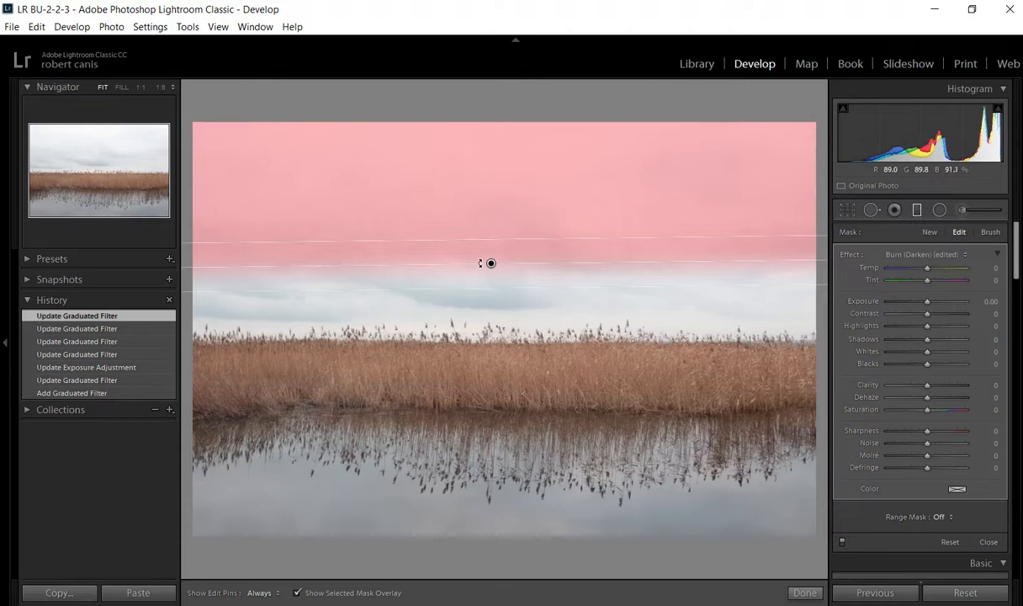
drag(477, 233, 479, 199)
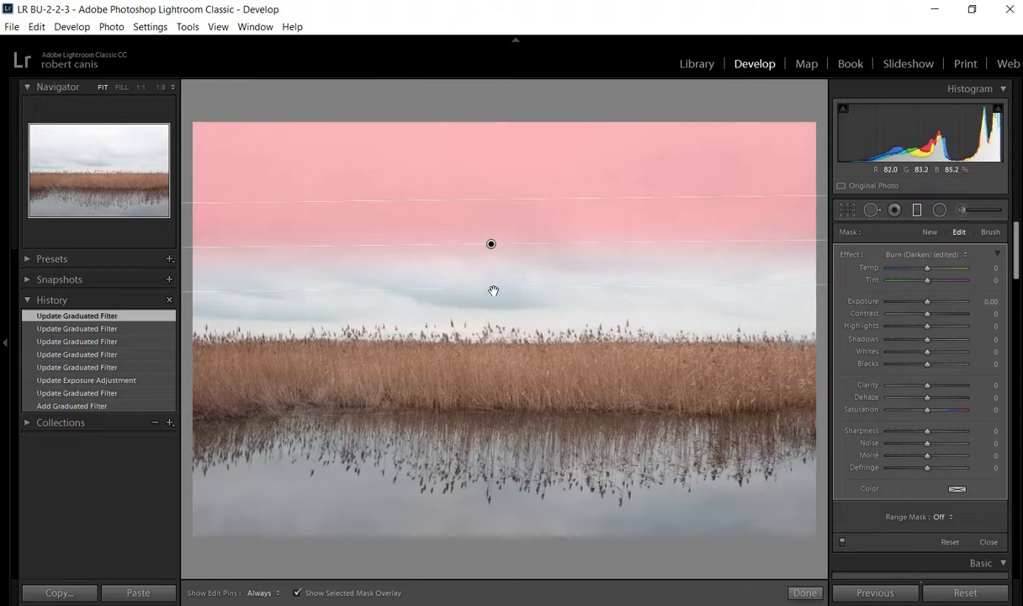
drag(491, 304, 490, 248)
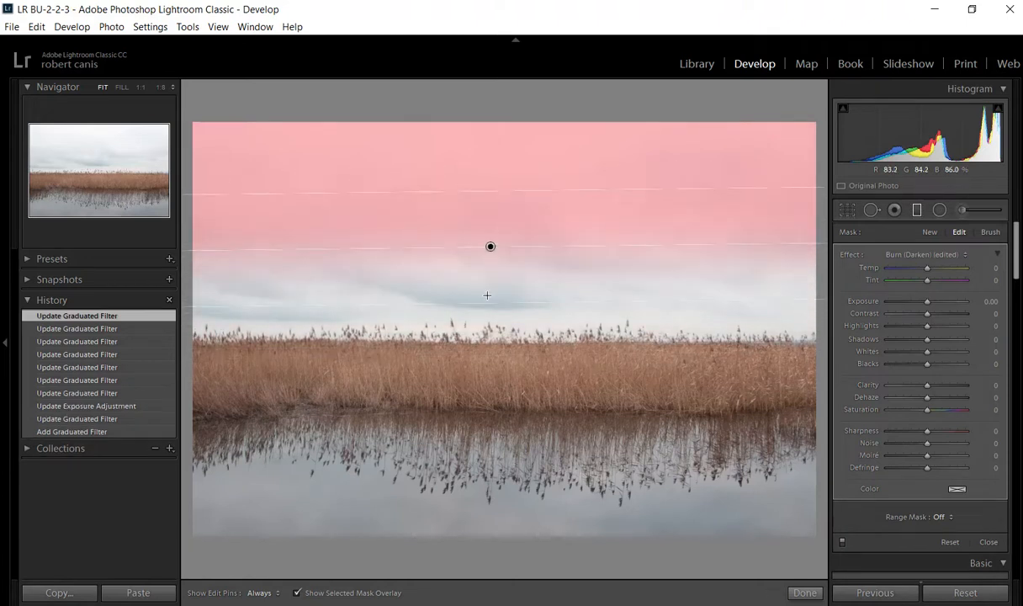
drag(489, 281, 492, 251)
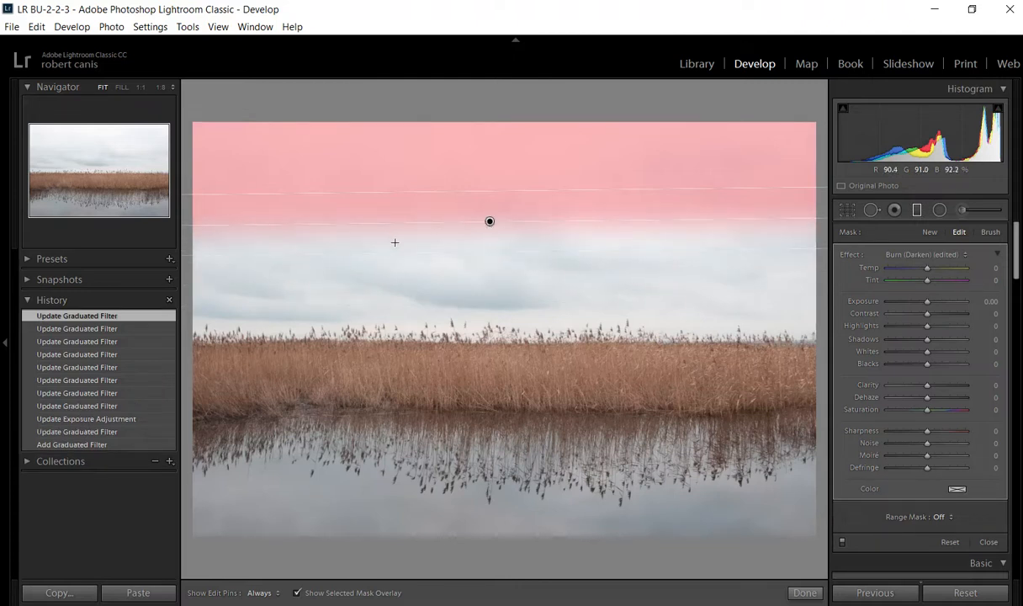
drag(491, 221, 505, 245)
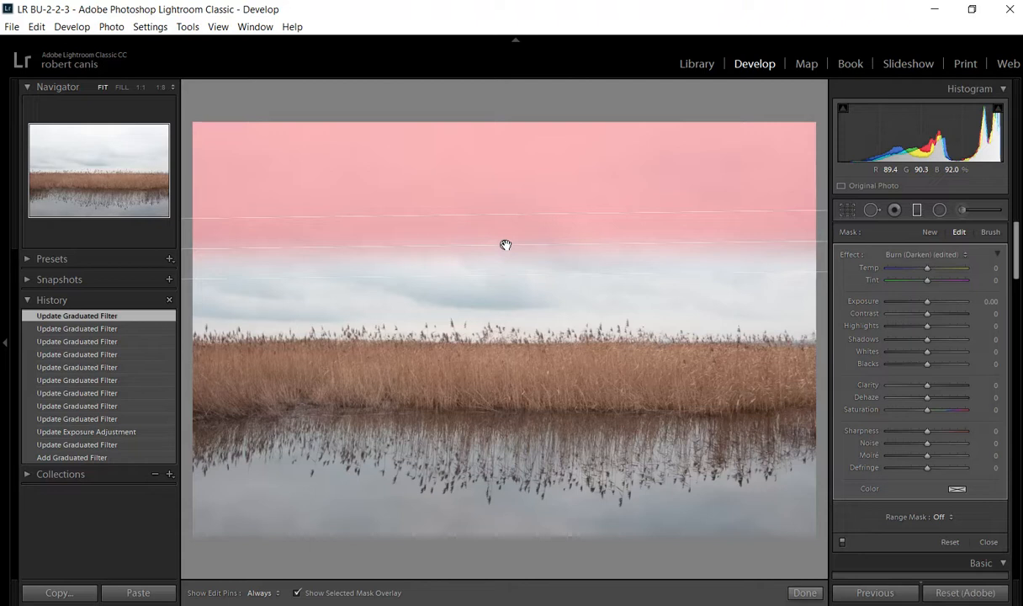
Try a second, slightly tilted graduated filter just below the first one, and delete it.
drag(504, 245, 489, 295)
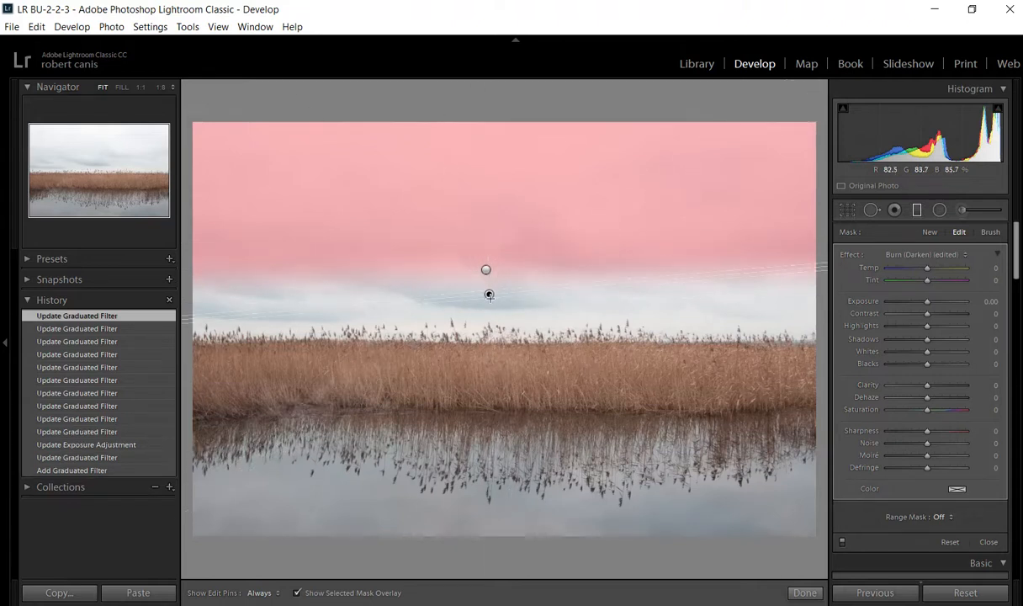
drag(489, 295, 491, 295)
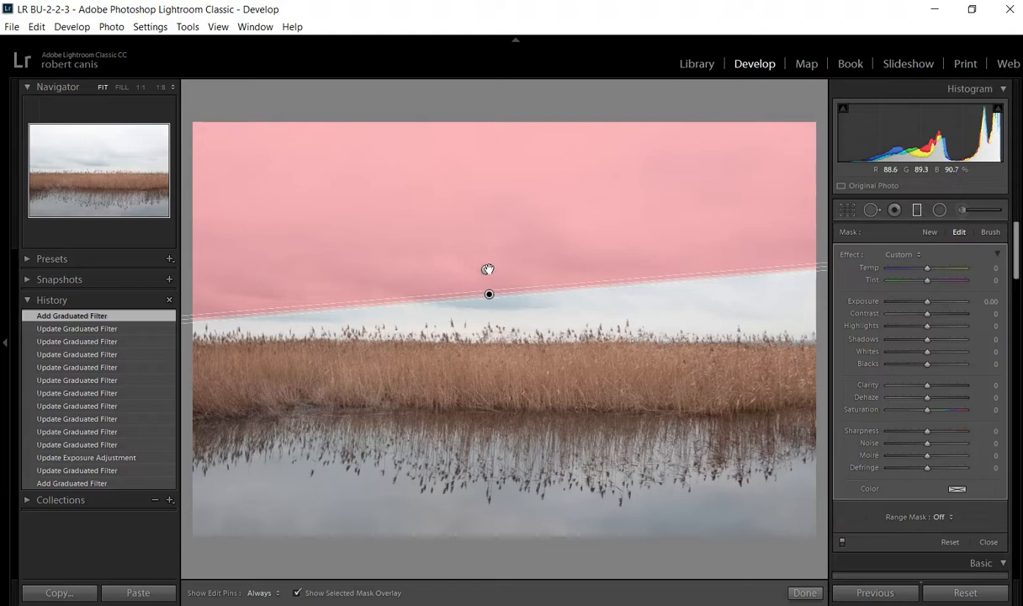
click(488, 269)
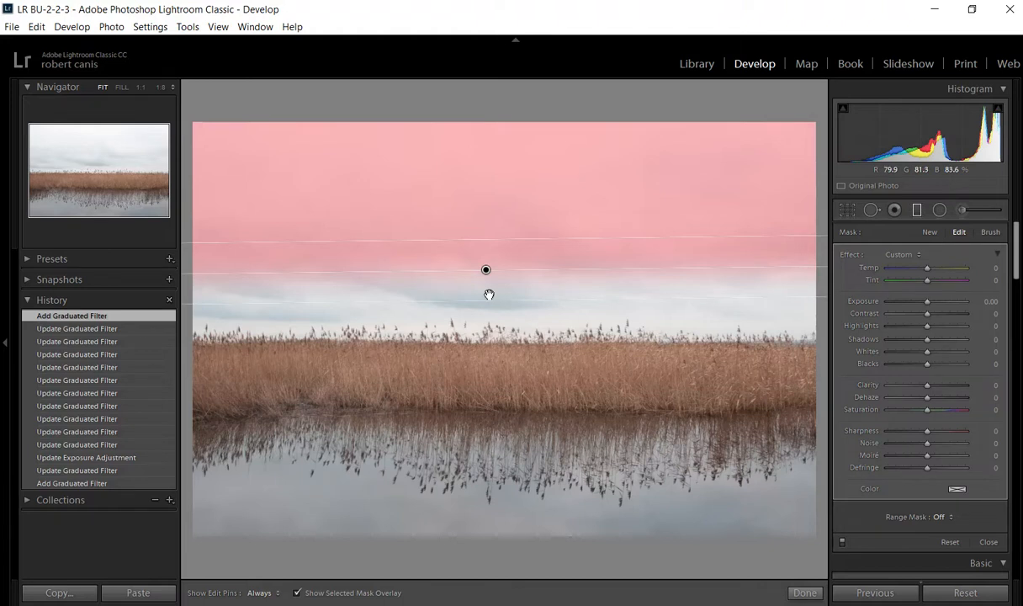
click(488, 295)
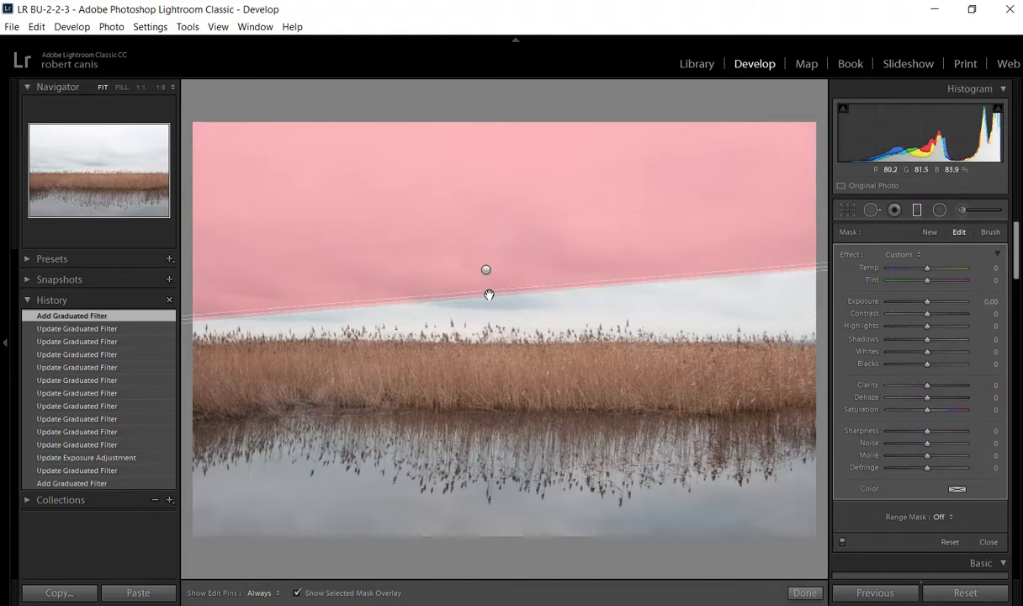
key(Delete)
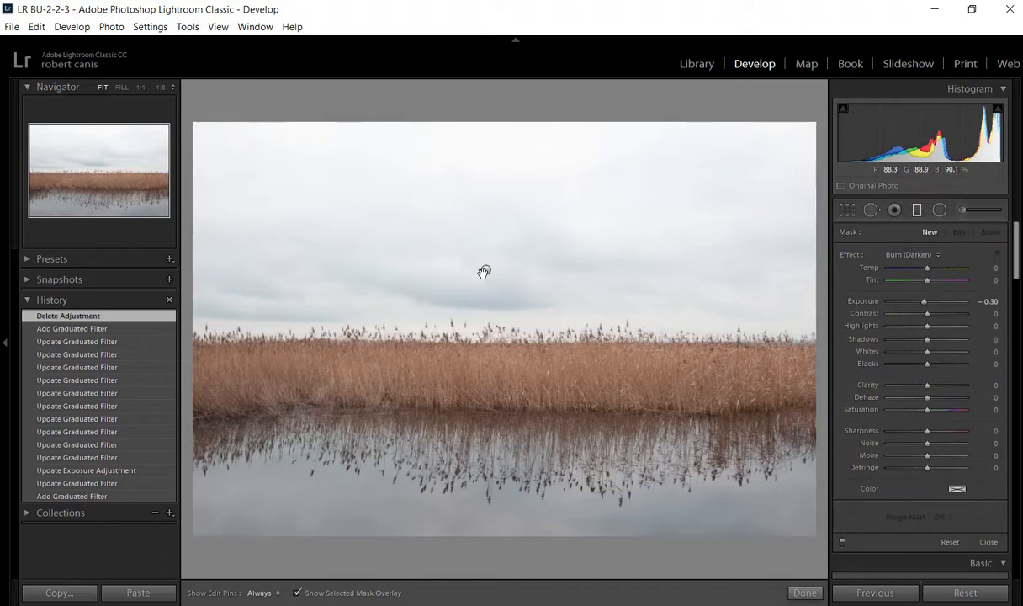
Select the remaining graduated filter and lower it so its transition is centred on the reed tops along the horizon.
click(485, 269)
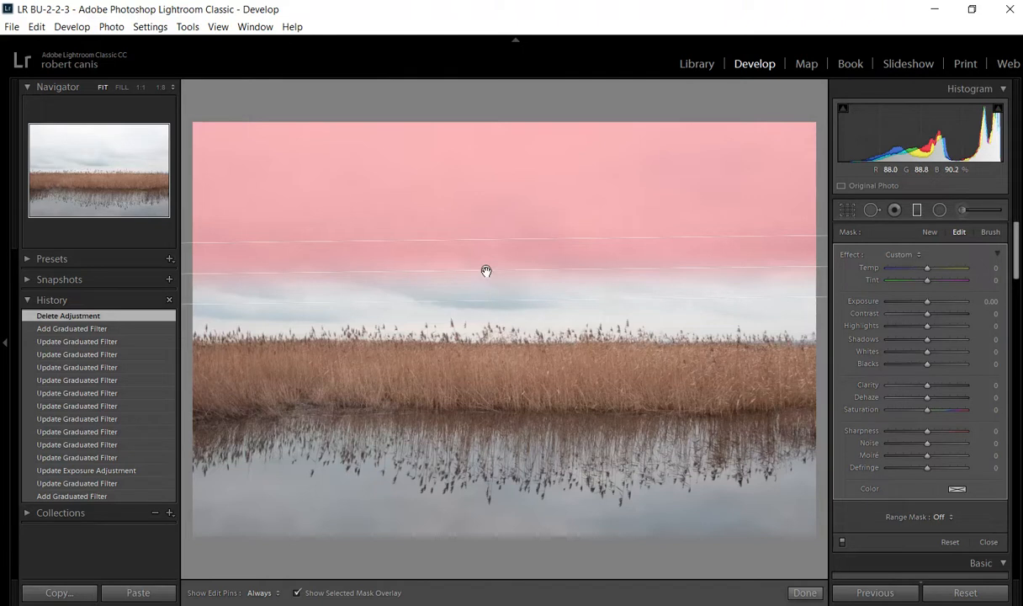
drag(486, 271, 480, 371)
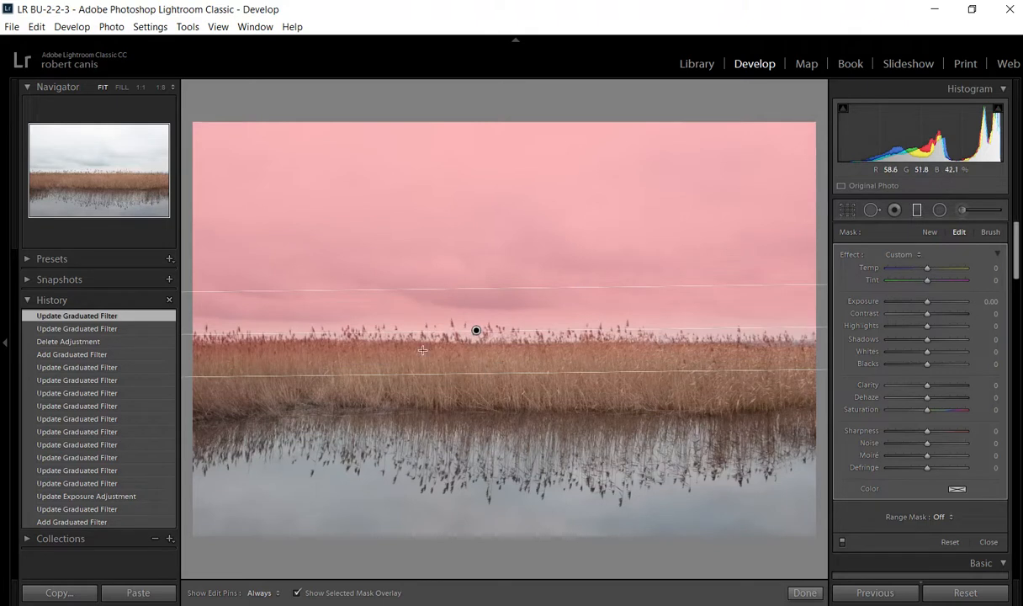
drag(476, 331, 480, 313)
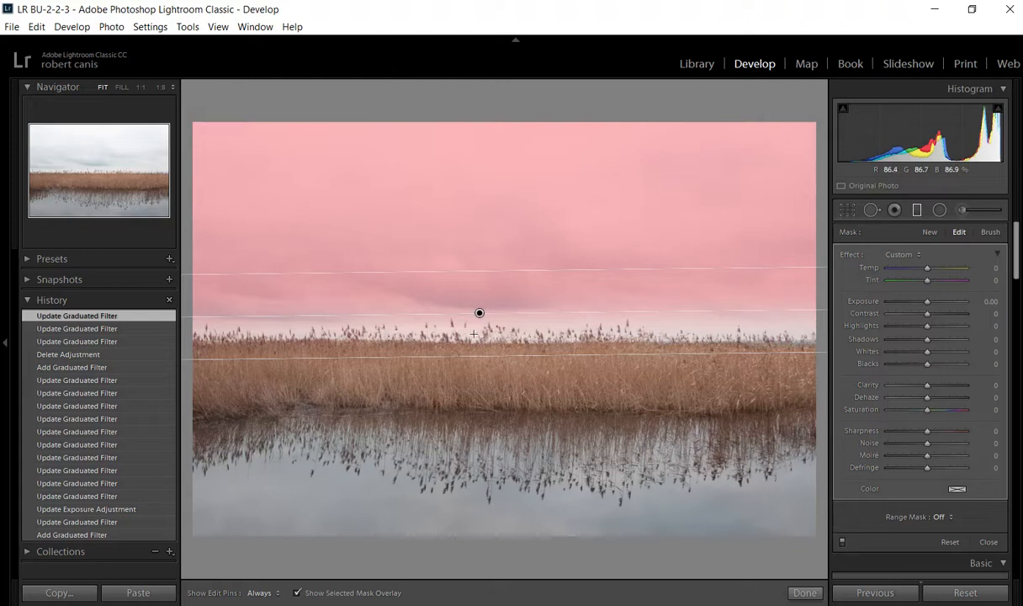
drag(477, 354, 477, 340)
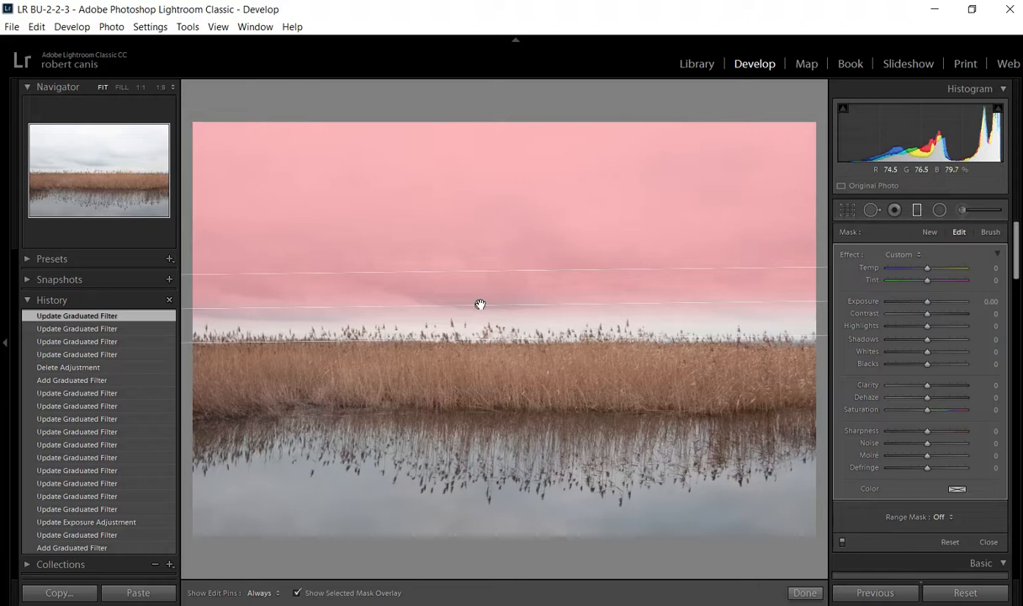
drag(479, 304, 475, 329)
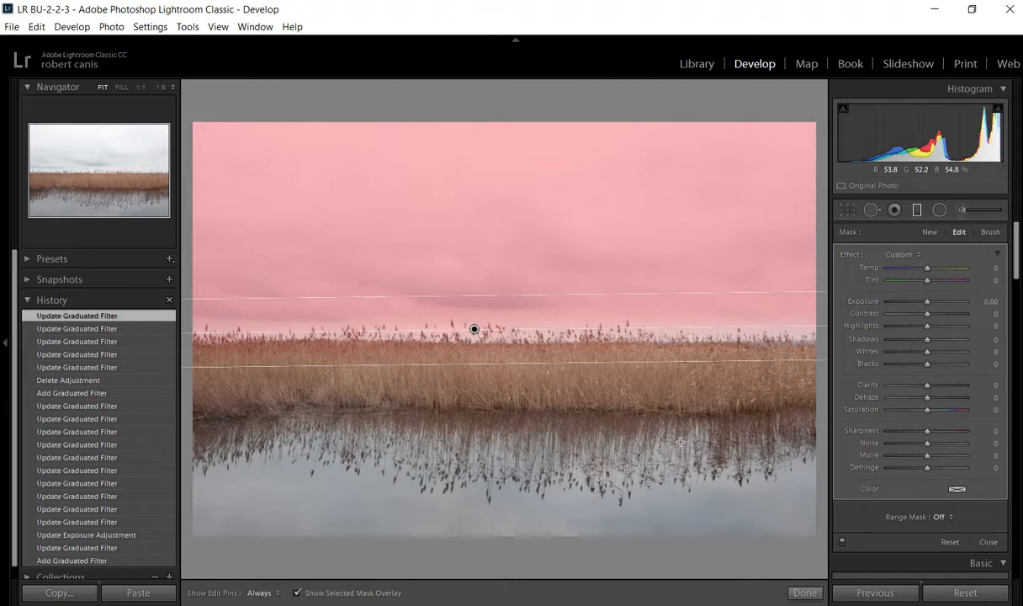
Hide the mask overlay and darken the sky by setting the graduated filter's exposure to −1.22, after trying −1.42 and −2.88.
click(296, 592)
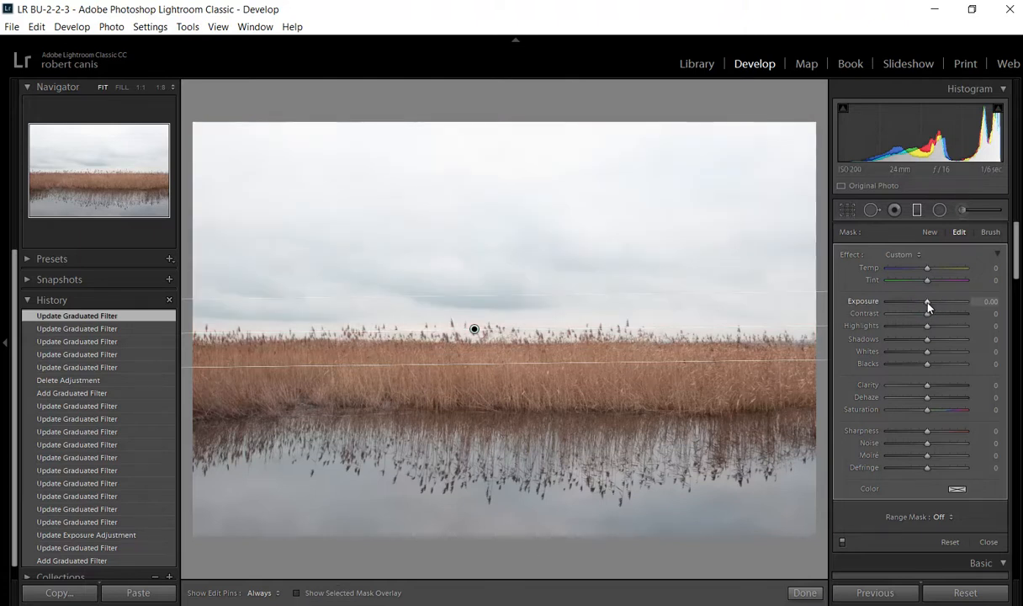
drag(927, 305, 914, 308)
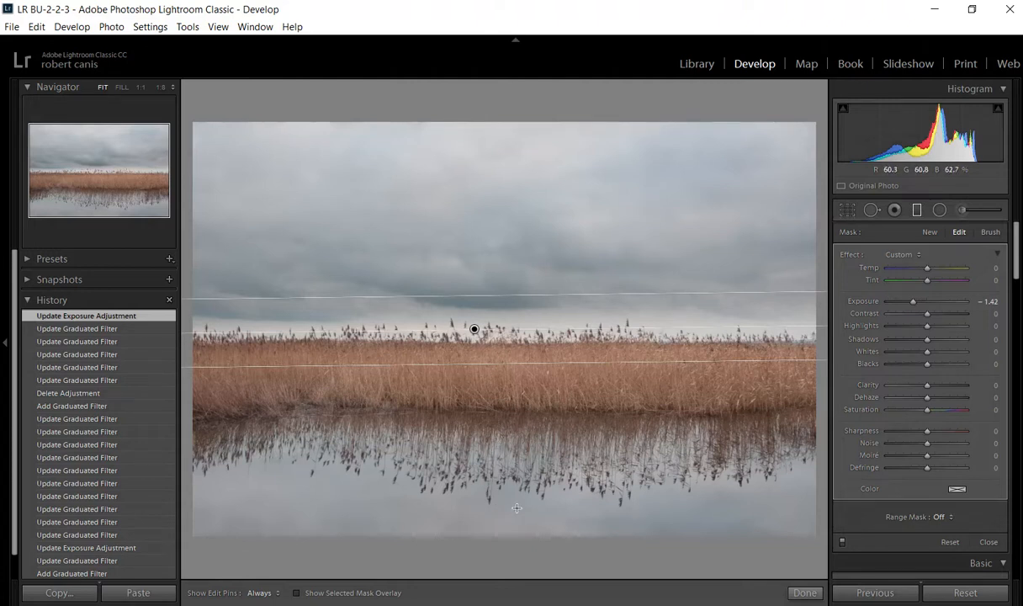
drag(912, 300, 898, 306)
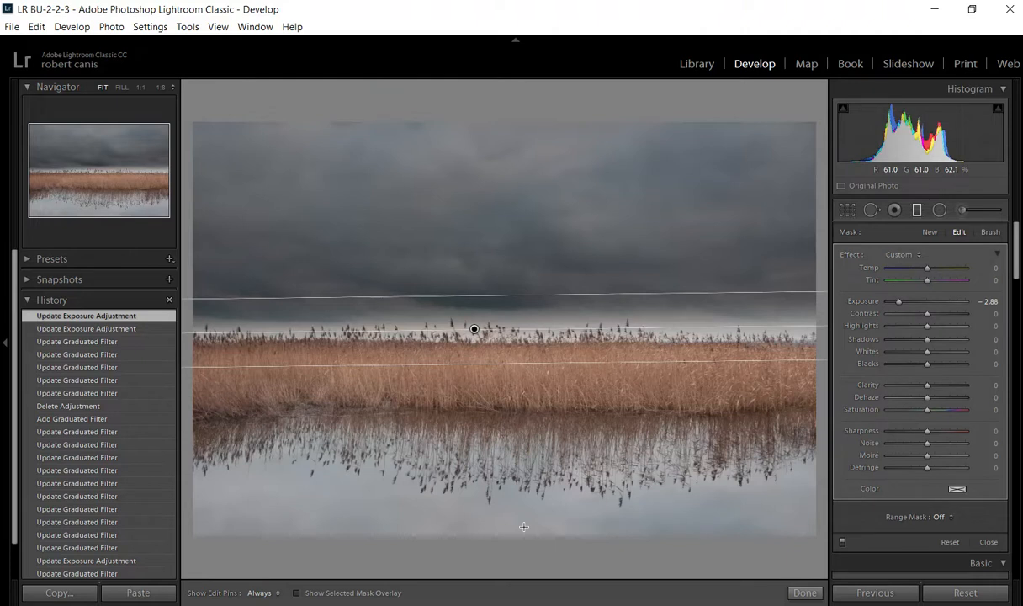
double_click(859, 301)
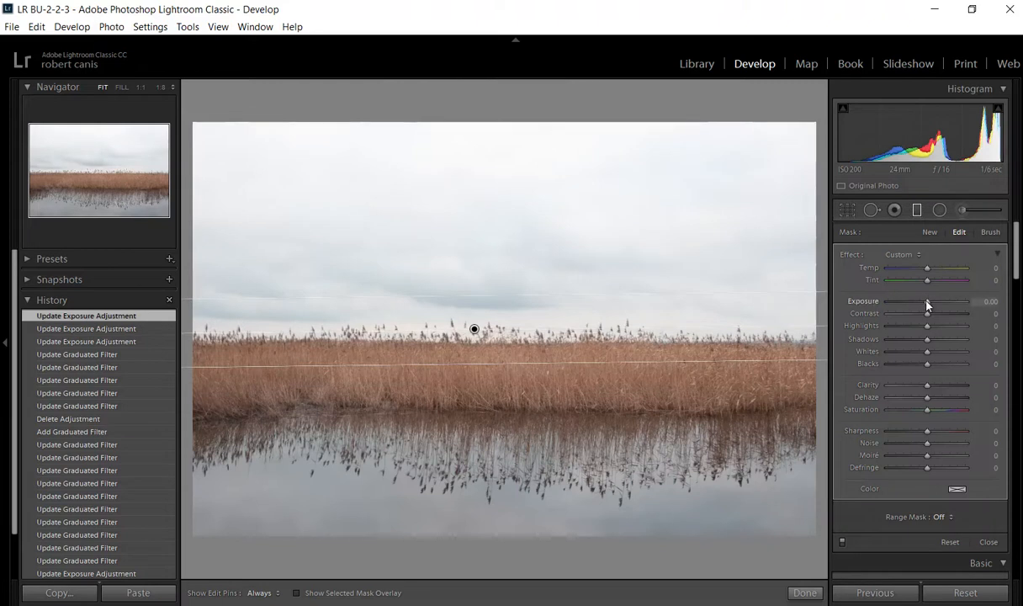
drag(927, 304, 915, 303)
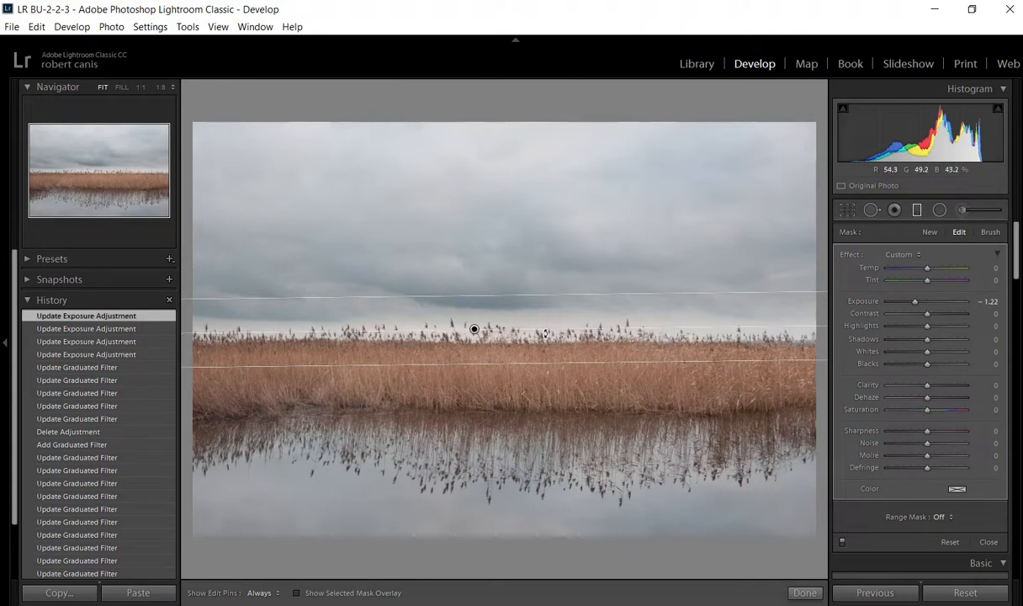
Tighten the graduated filter's transition around the reed tops by lowering its upper line.
mouse_move(485, 296)
mouse_down()
mouse_move(483, 322)
mouse_move(491, 292)
mouse_move(492, 313)
mouse_up()
mouse_move(498, 365)
mouse_down()
mouse_move(493, 386)
mouse_move(500, 345)
mouse_move(482, 410)
mouse_move(487, 351)
mouse_move(477, 377)
mouse_move(478, 366)
mouse_up()
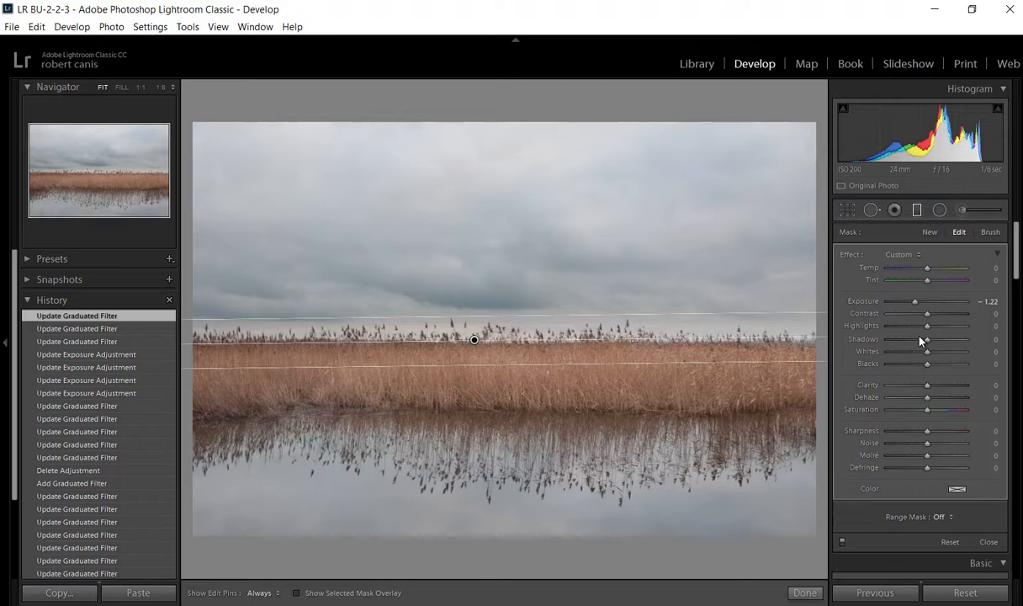
Raise the graduated filter's shadows to 100 and compare the photo with the history state before the shadows change.
mouse_move(928, 343)
mouse_down()
mouse_move(950, 347)
mouse_move(921, 351)
mouse_move(956, 352)
mouse_move(929, 355)
mouse_up()
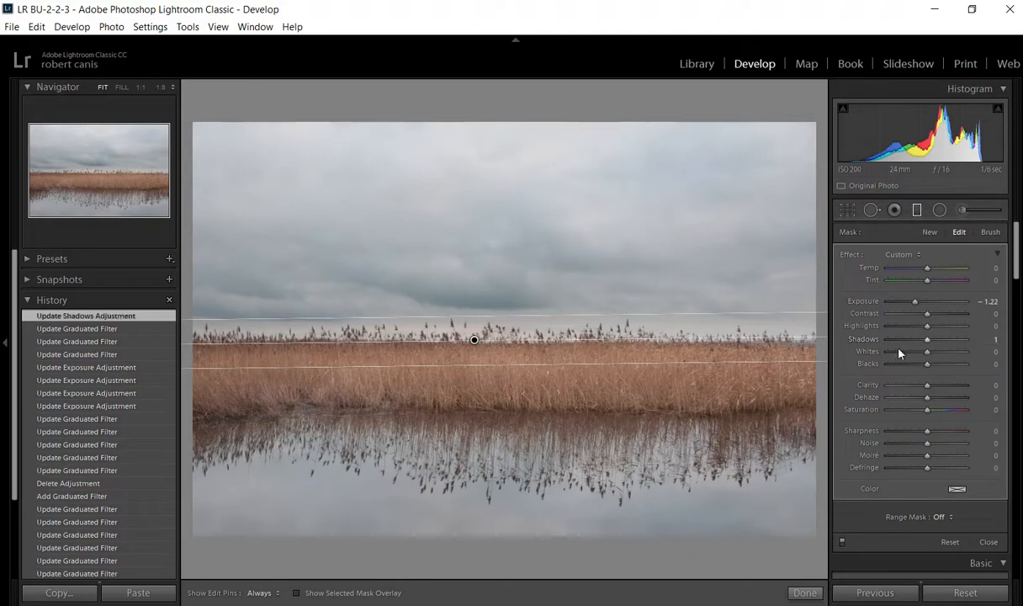
double_click(869, 342)
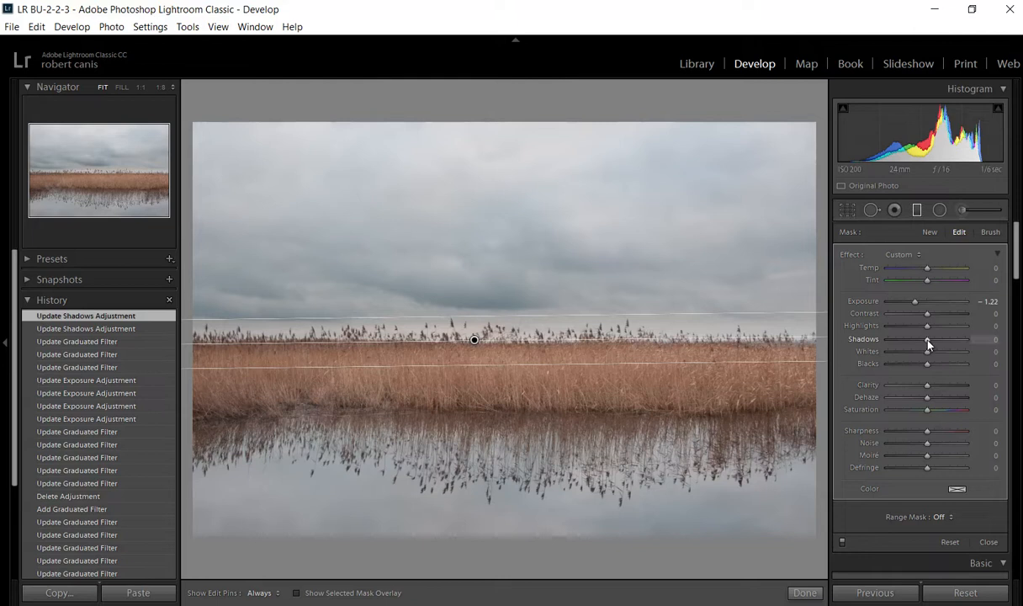
drag(928, 343, 988, 342)
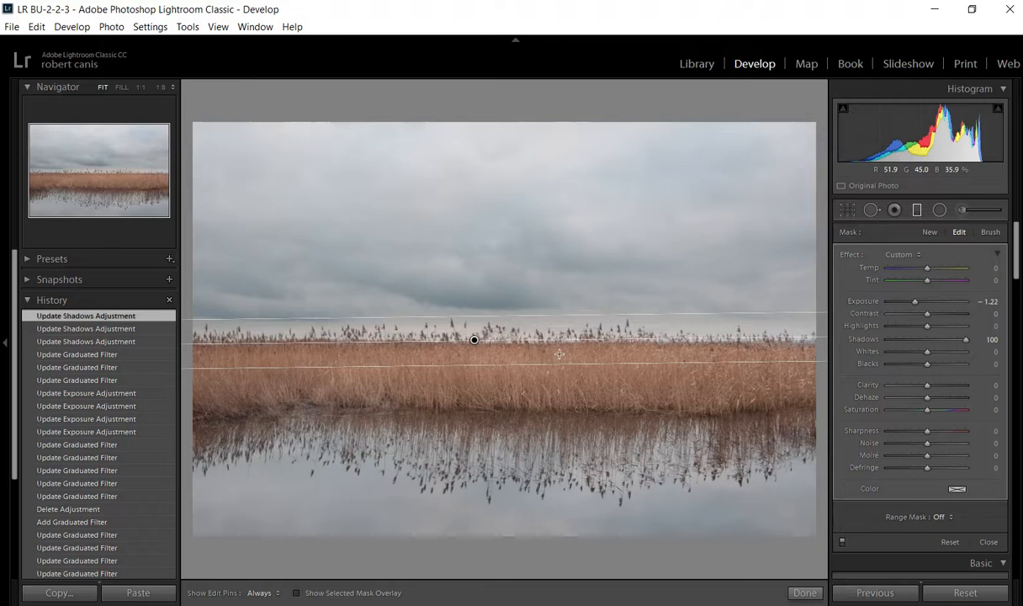
click(75, 357)
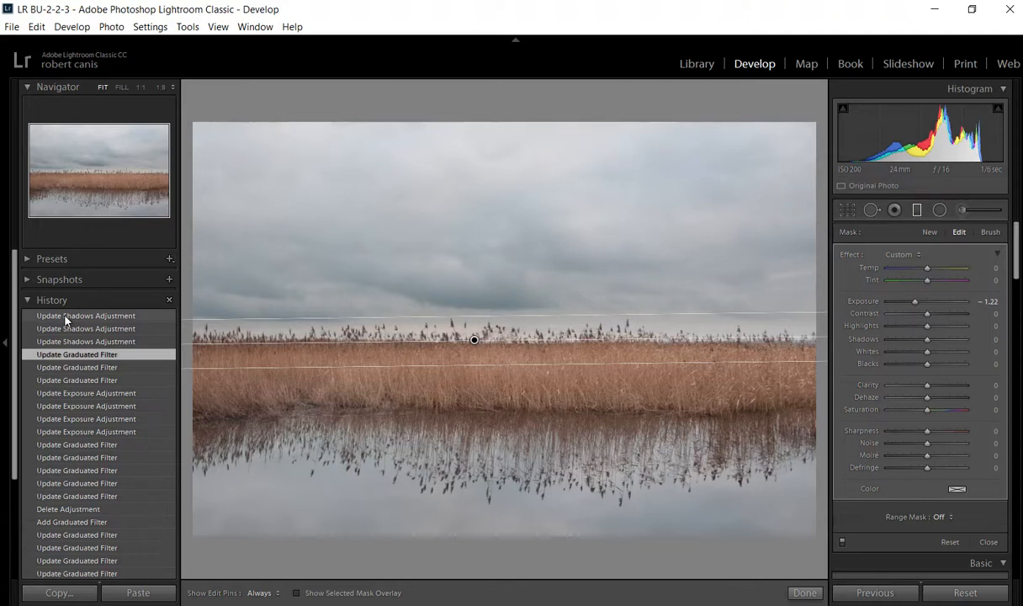
click(65, 318)
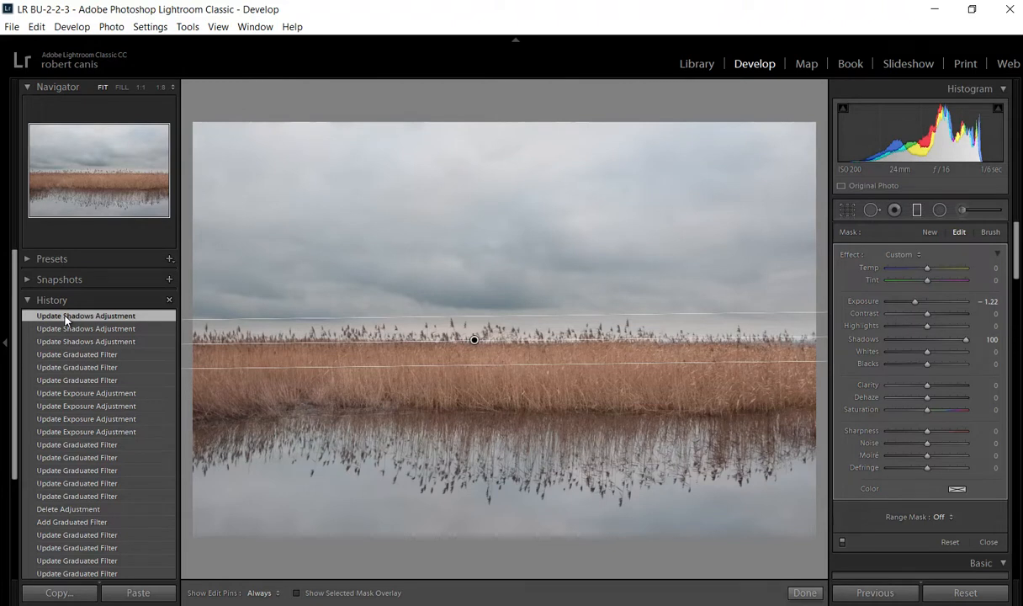
Close the graduated filter, hide the history side panel, and set the photo's overall whites to +100 and blacks to −47.
click(917, 211)
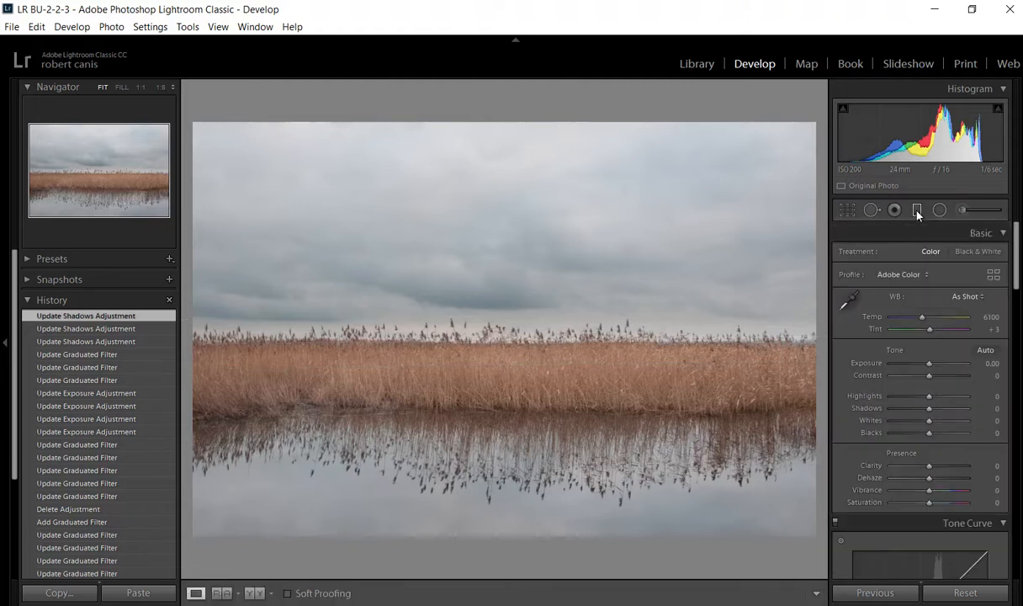
click(5, 343)
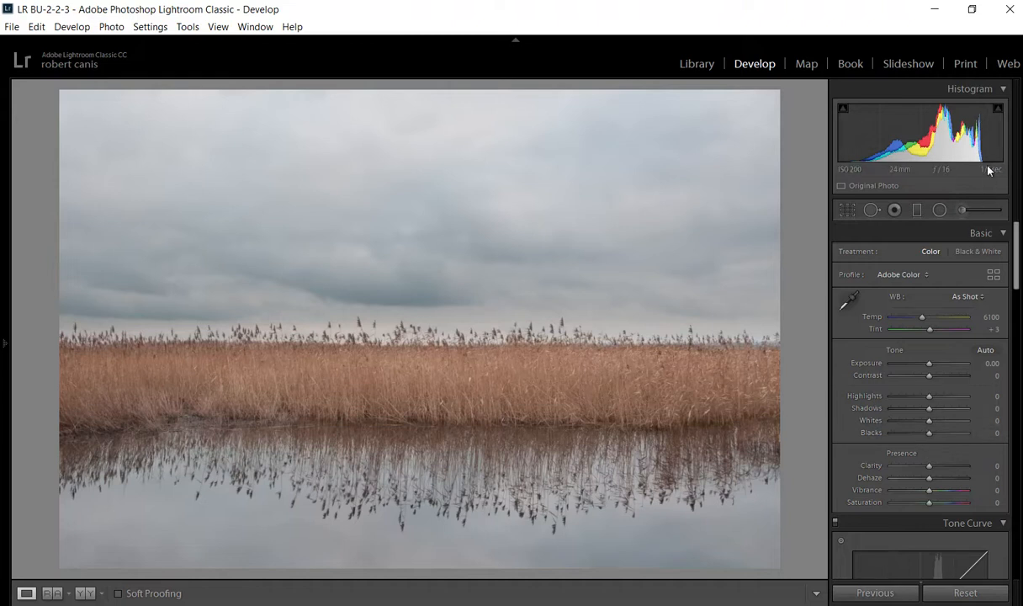
alt+click(929, 422)
drag(928, 425, 1014, 422)
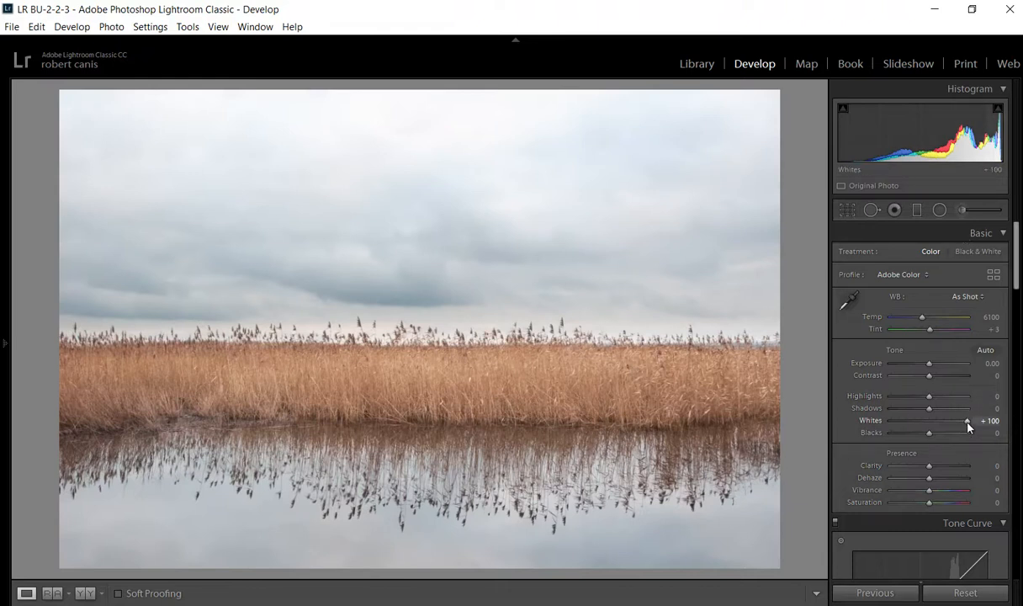
mouse_move(931, 434)
mouse_down()
mouse_move(897, 436)
mouse_move(914, 437)
mouse_up()
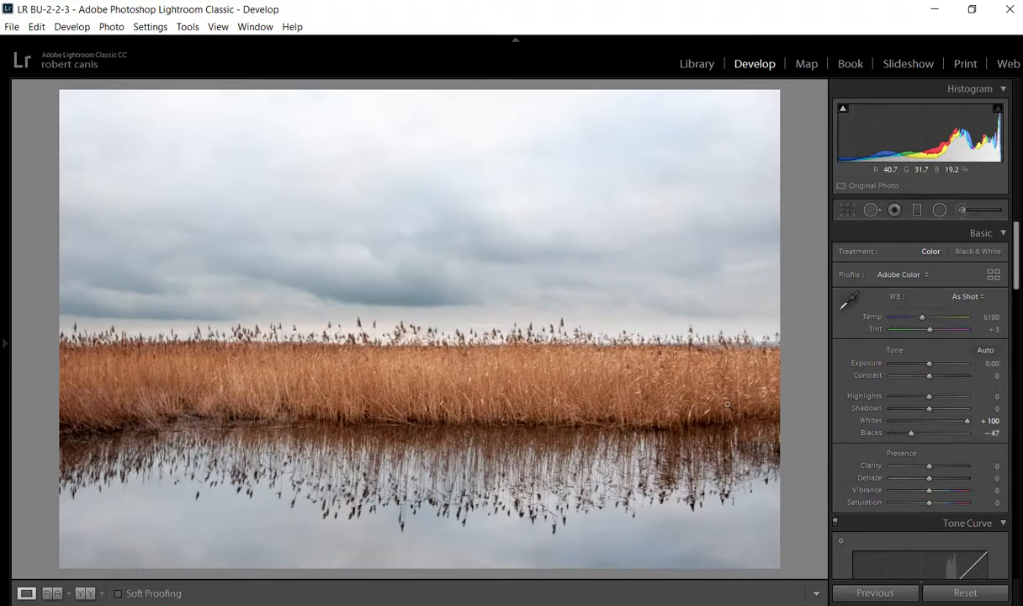
Compare the photo with the history state before the whites and blacks changes, and return to the latest state.
mouse_move(5, 333)
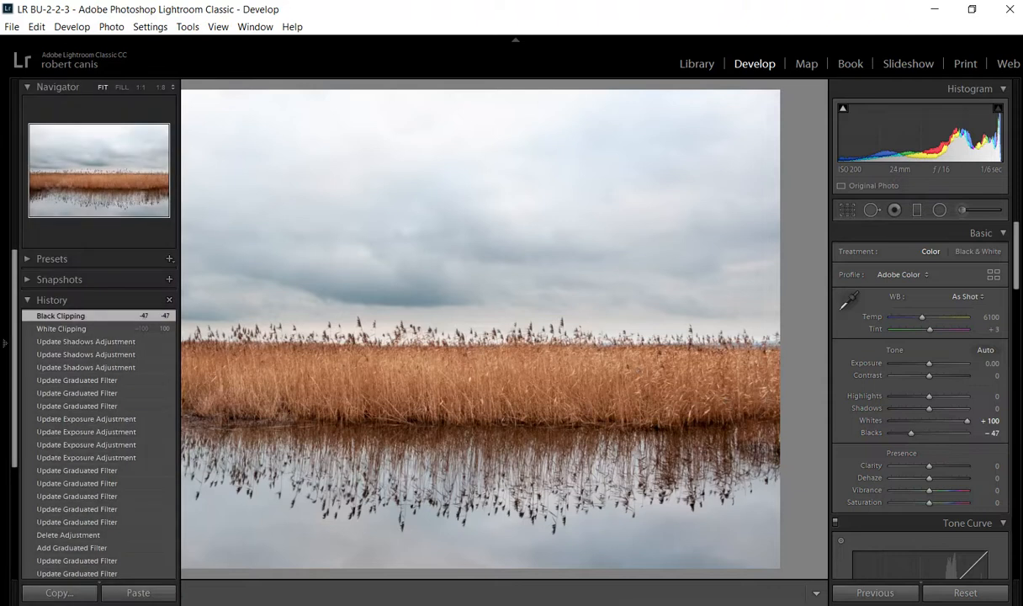
click(44, 341)
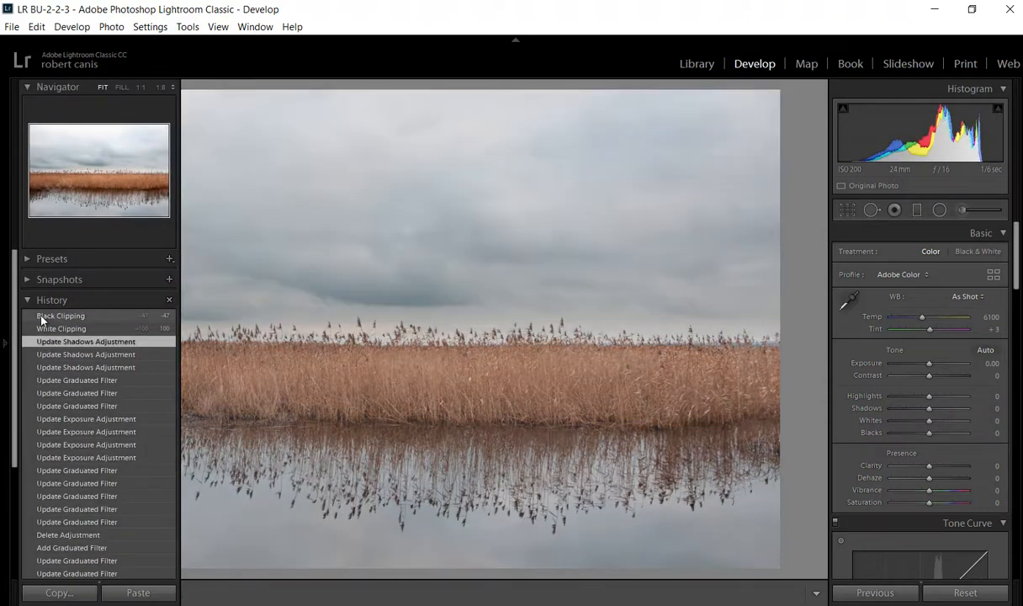
click(42, 317)
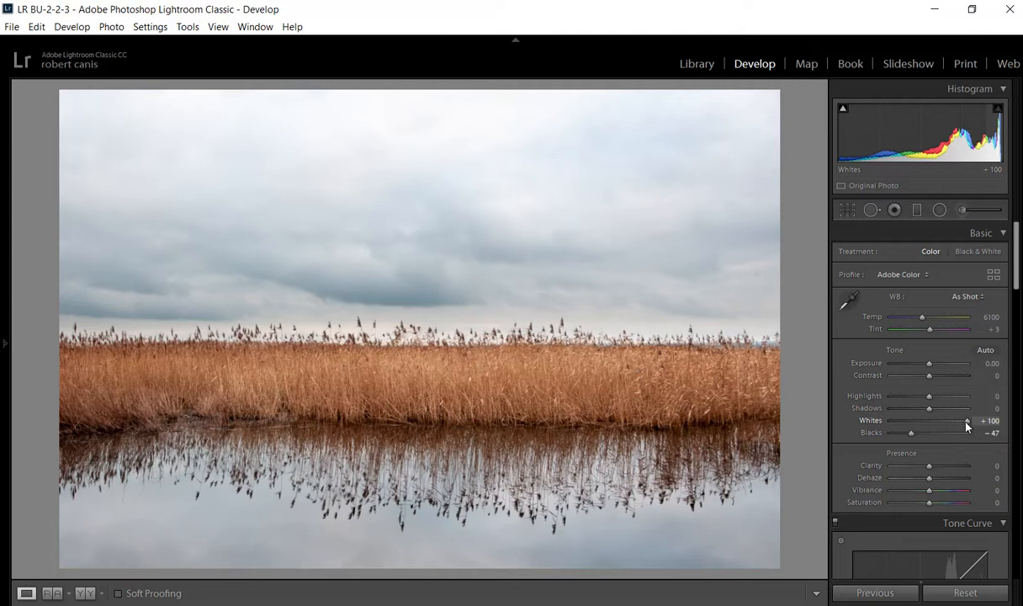
Set the overall whites to +56 and raise the overall exposure to +0.18.
drag(966, 420, 951, 424)
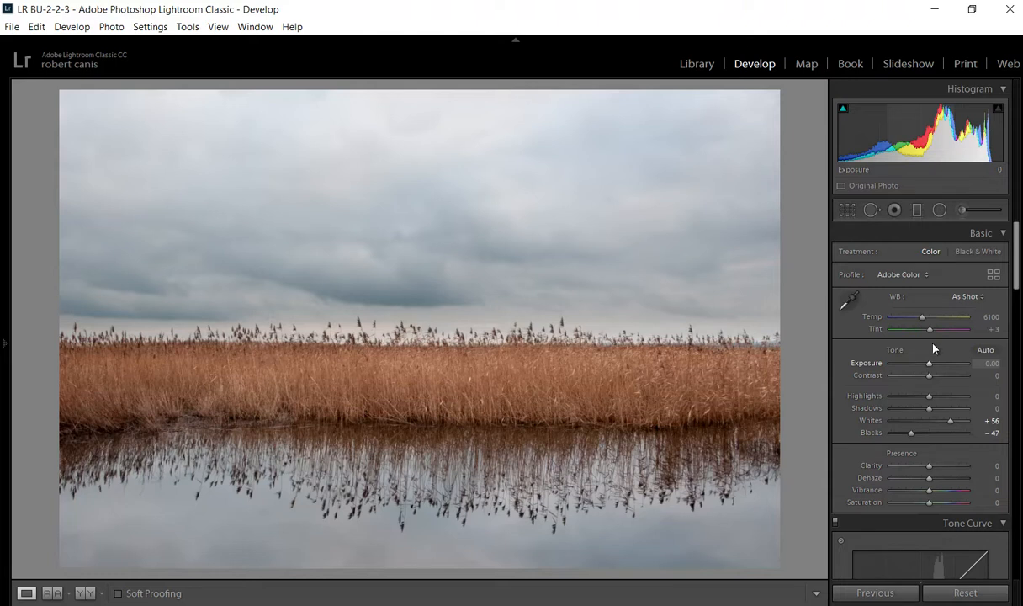
drag(907, 130, 913, 130)
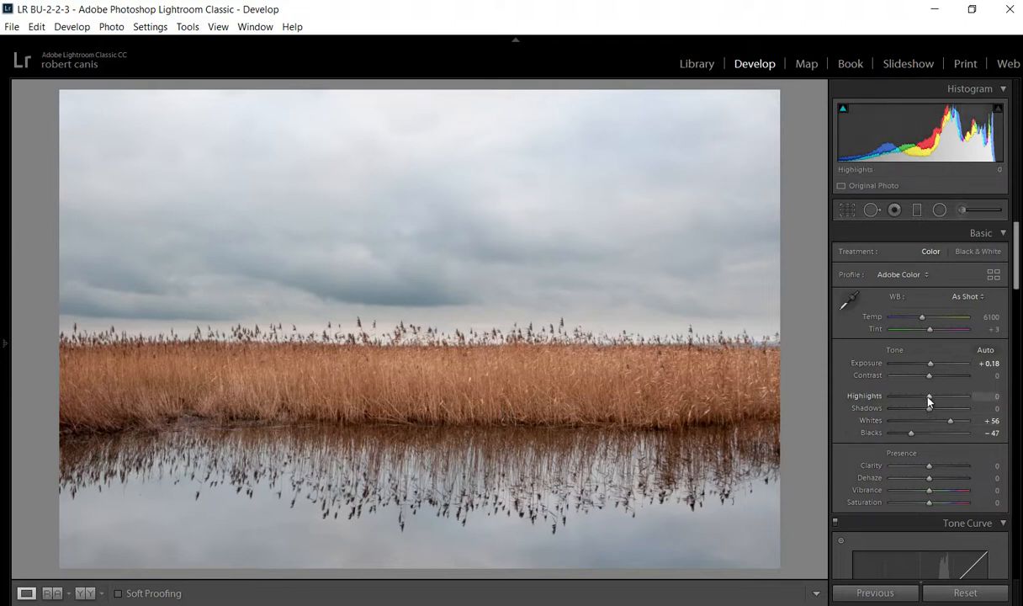
Try lowering the overall highlights to −20, and reset them to 0.
mouse_move(928, 397)
mouse_down()
mouse_move(910, 396)
mouse_move(923, 396)
mouse_up()
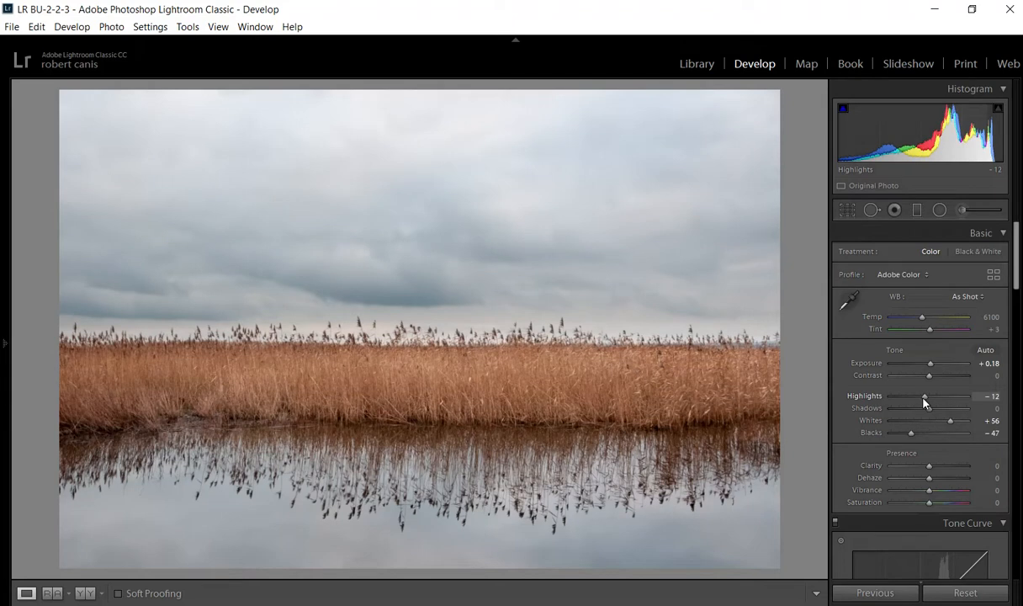
mouse_move(925, 396)
mouse_down()
mouse_move(907, 396)
mouse_move(925, 397)
mouse_move(915, 396)
mouse_move(922, 407)
mouse_up()
double_click(865, 395)
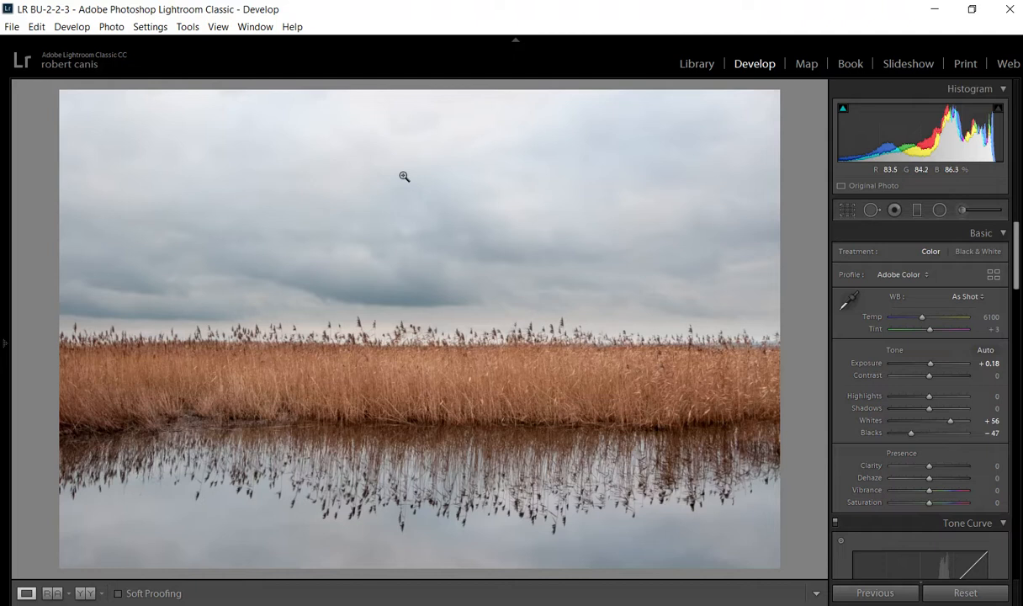
Draw a second, horizontal graduated filter downward through the upper sky, ending in the dark clouds above the reeds.
click(918, 211)
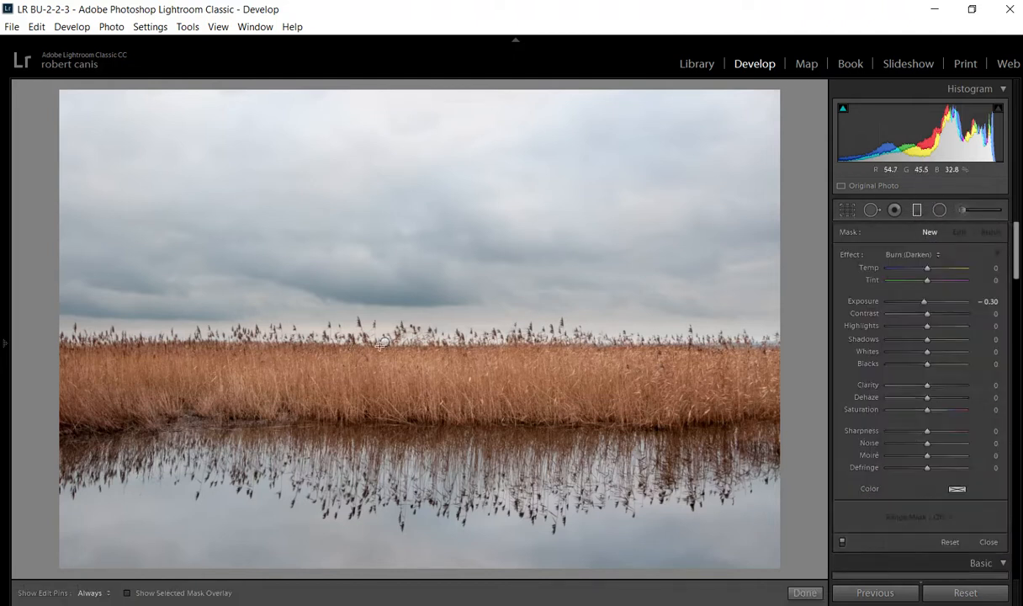
mouse_move(382, 342)
mouse_move(383, 342)
drag(430, 143, 414, 296)
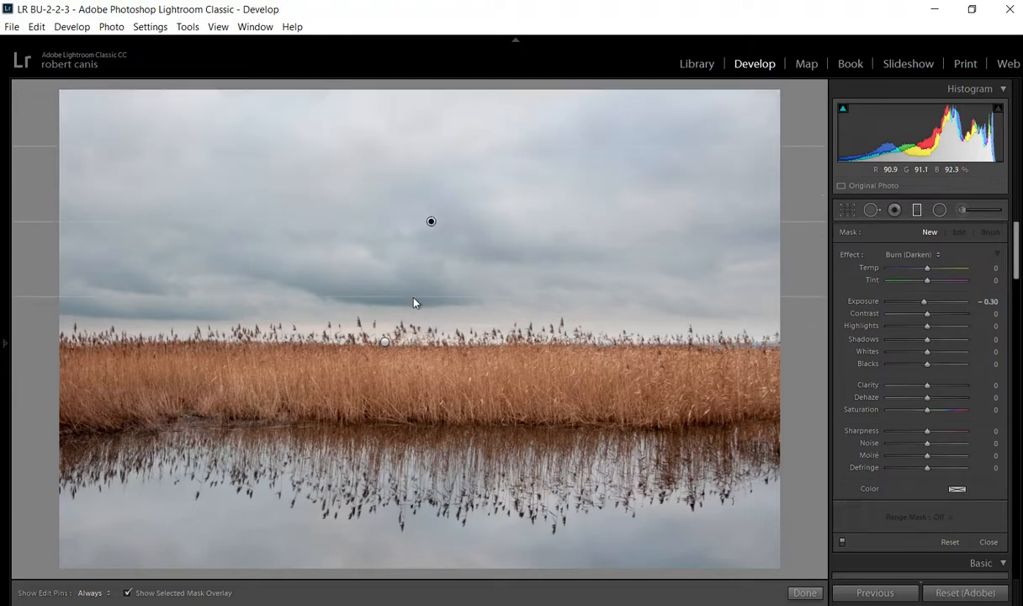
Hide the mask overlay and set the upper-sky graduated filter's exposure to −0.43.
double_click(863, 303)
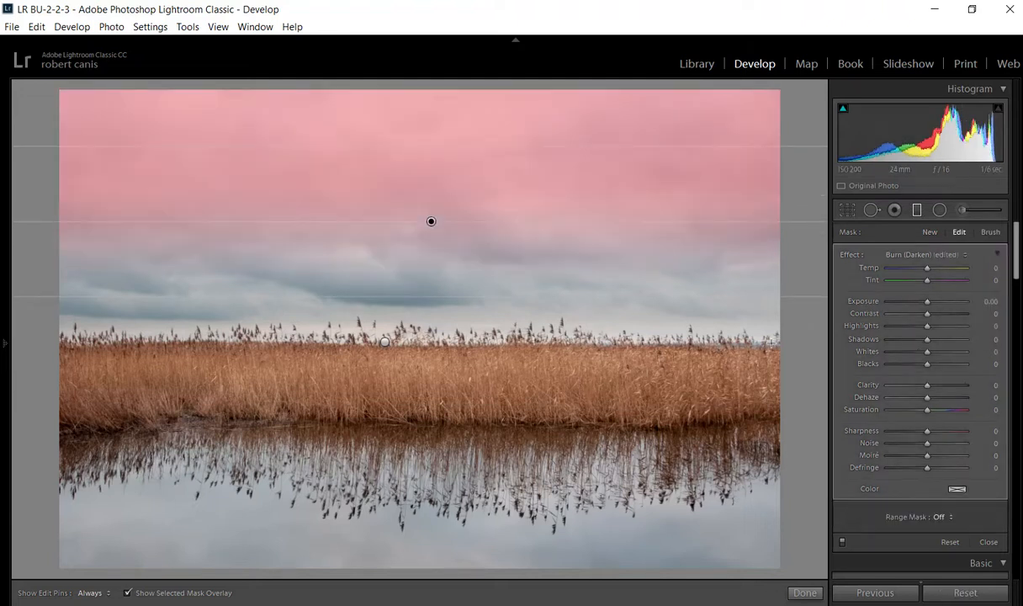
click(127, 593)
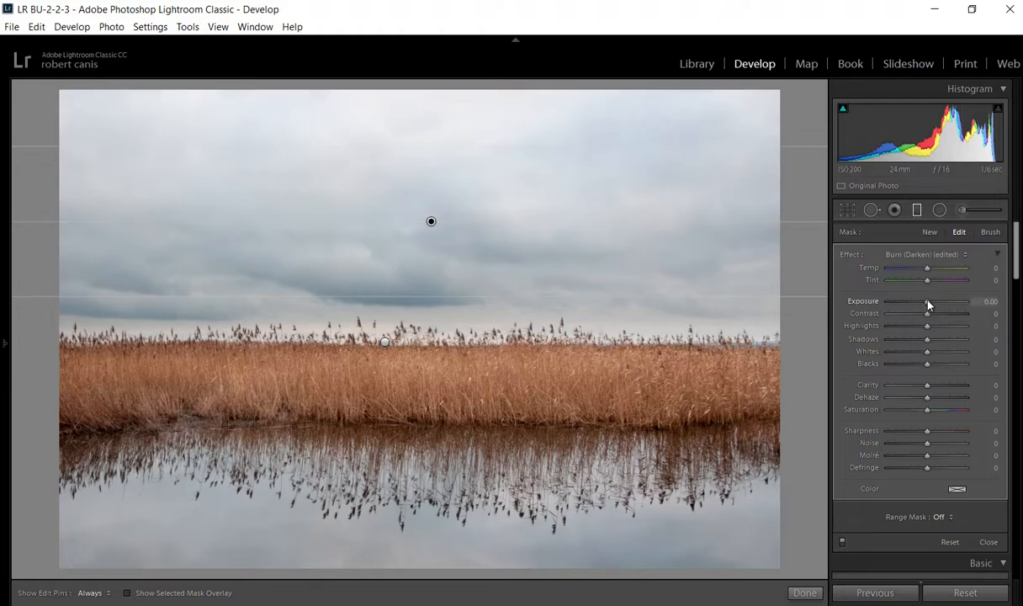
drag(928, 304, 923, 304)
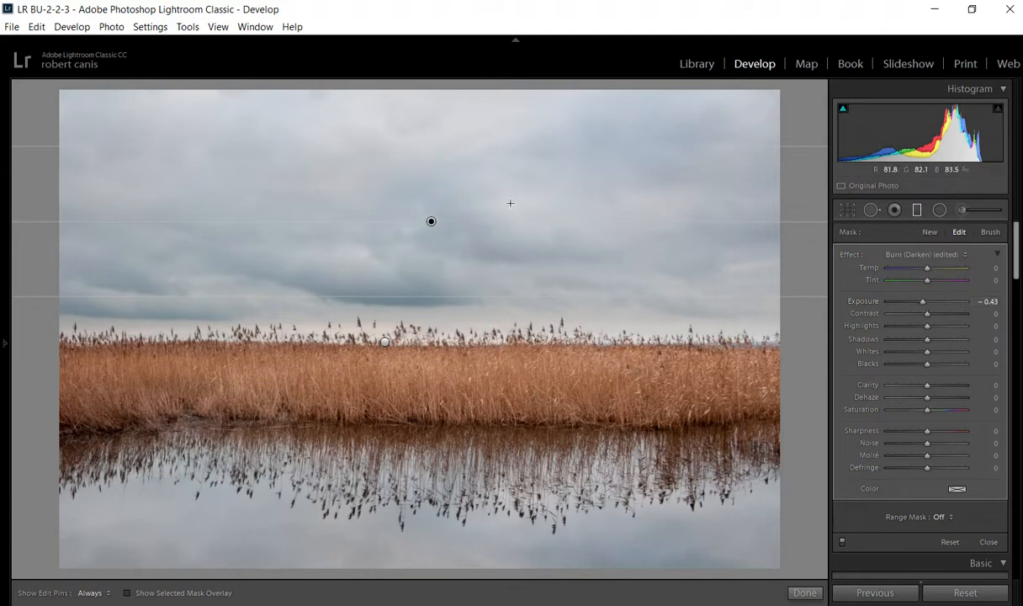
Raise the upper-sky filter and narrow its transition to end mid-sky, and close it and set the overall exposure to +0.30.
mouse_move(429, 222)
mouse_down()
mouse_move(427, 173)
mouse_move(415, 260)
mouse_move(428, 214)
mouse_up()
mouse_move(415, 304)
mouse_down()
mouse_move(425, 332)
mouse_move(420, 227)
mouse_move(411, 340)
mouse_move(425, 308)
mouse_move(416, 205)
mouse_up()
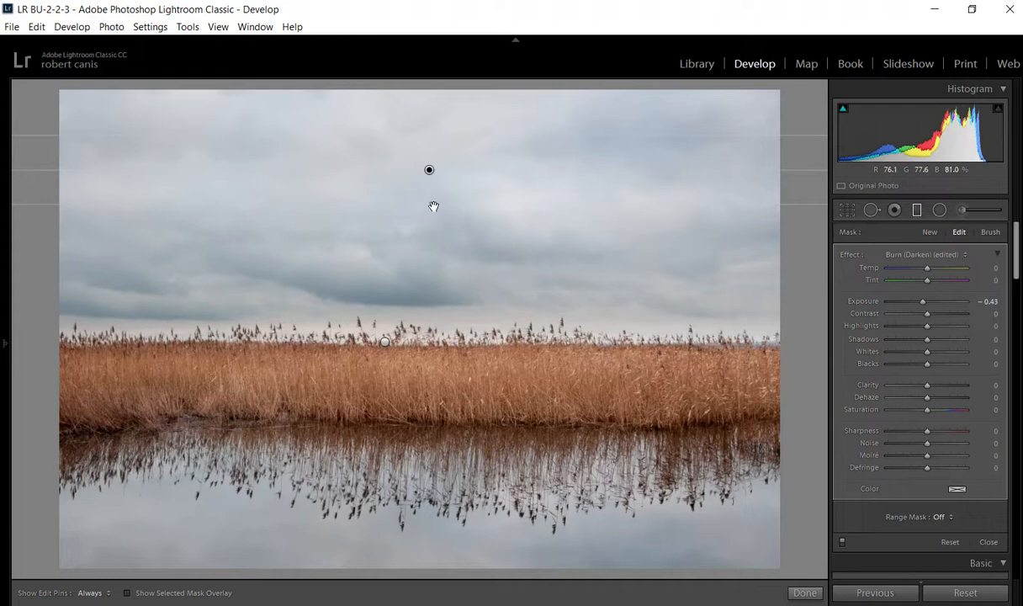
drag(433, 206, 441, 251)
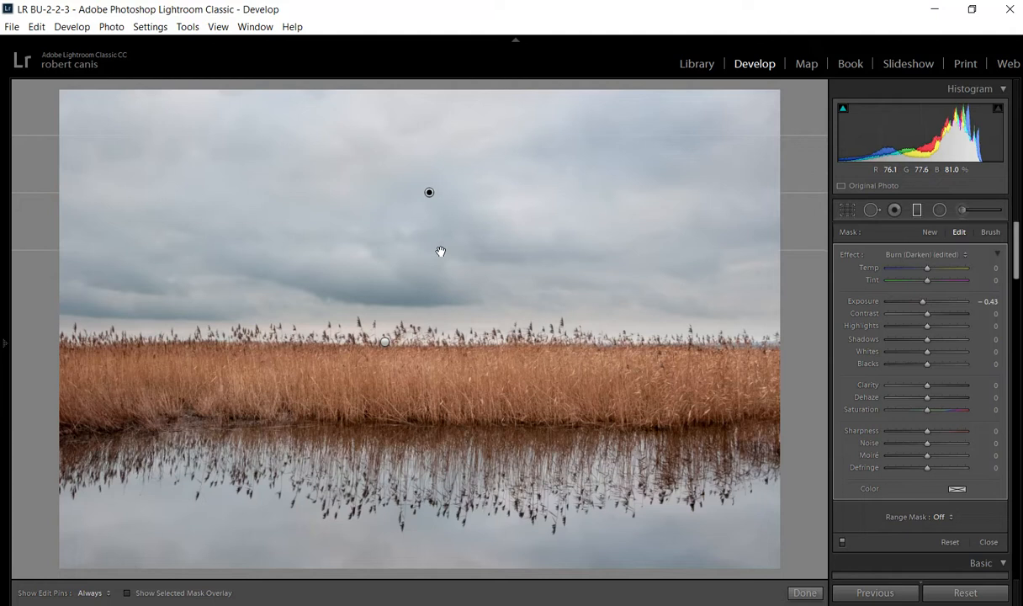
click(916, 209)
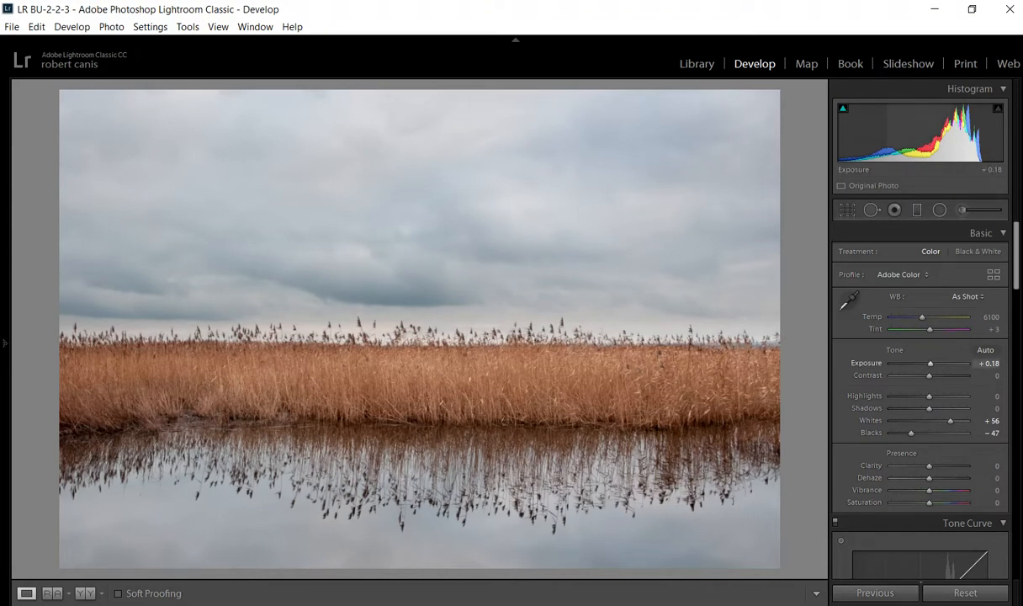
drag(922, 135, 931, 135)
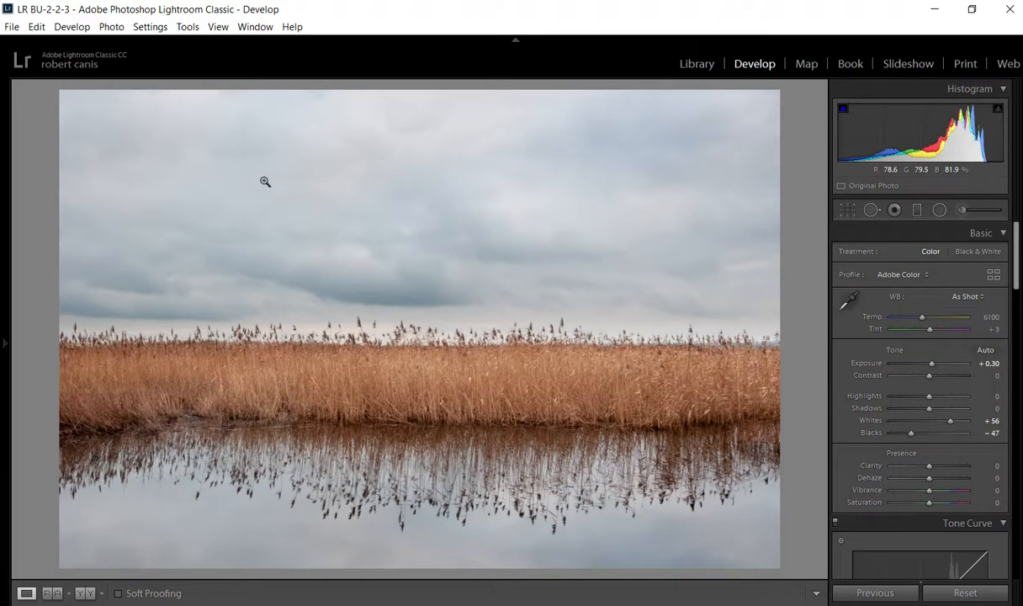
Draw a diagonal graduated filter from the sky's upper-left area towards the reeds and check the photo with the filter guides hidden.
click(913, 212)
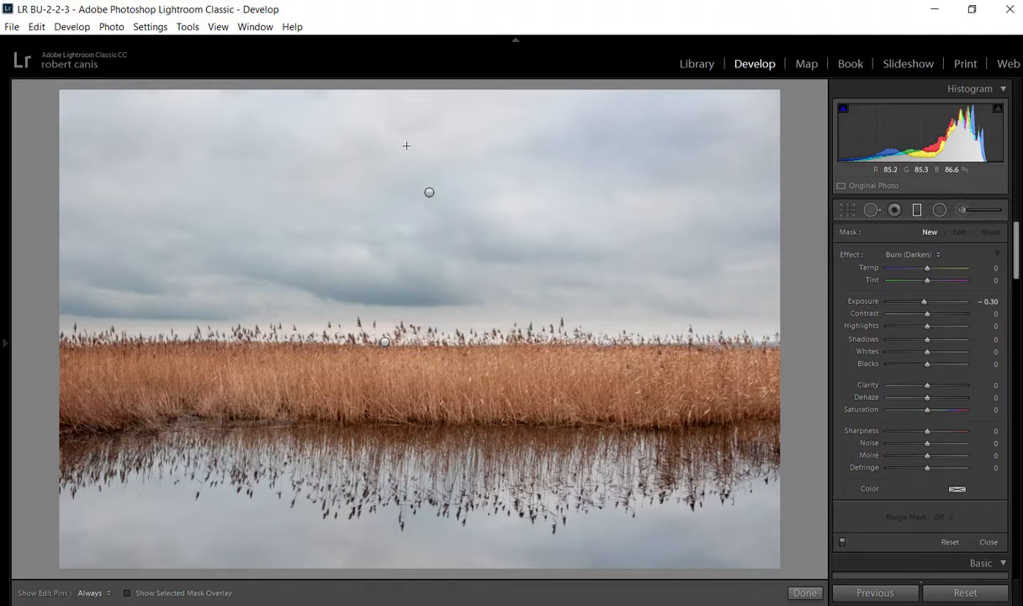
drag(244, 139, 287, 296)
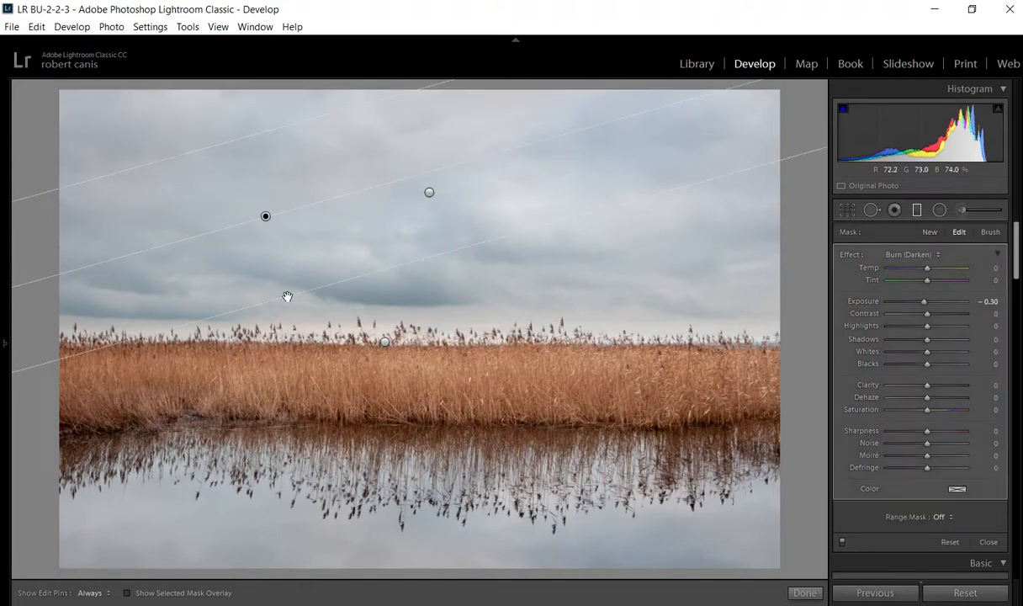
key(m)
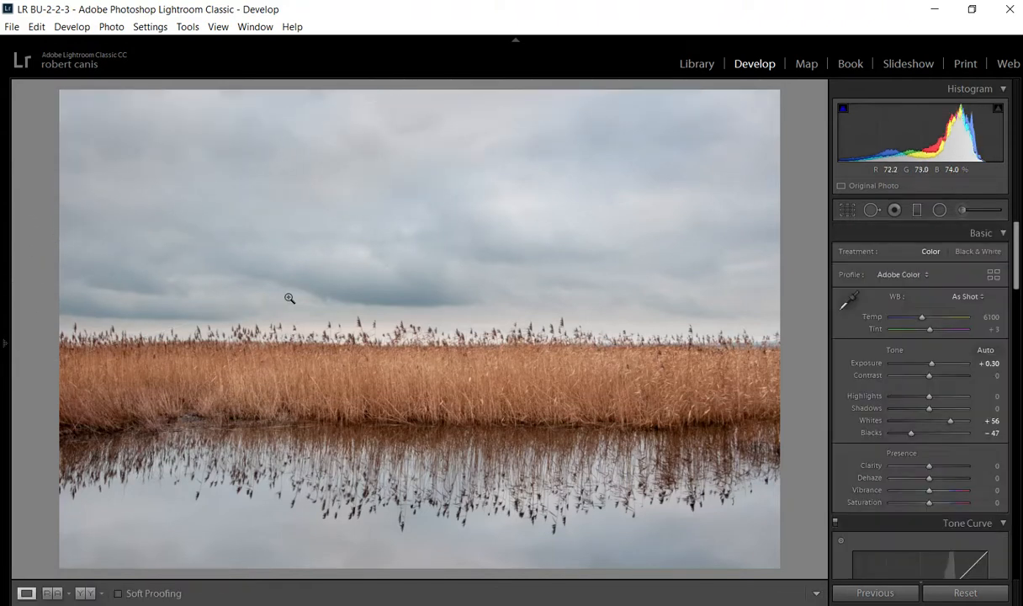
key(m)
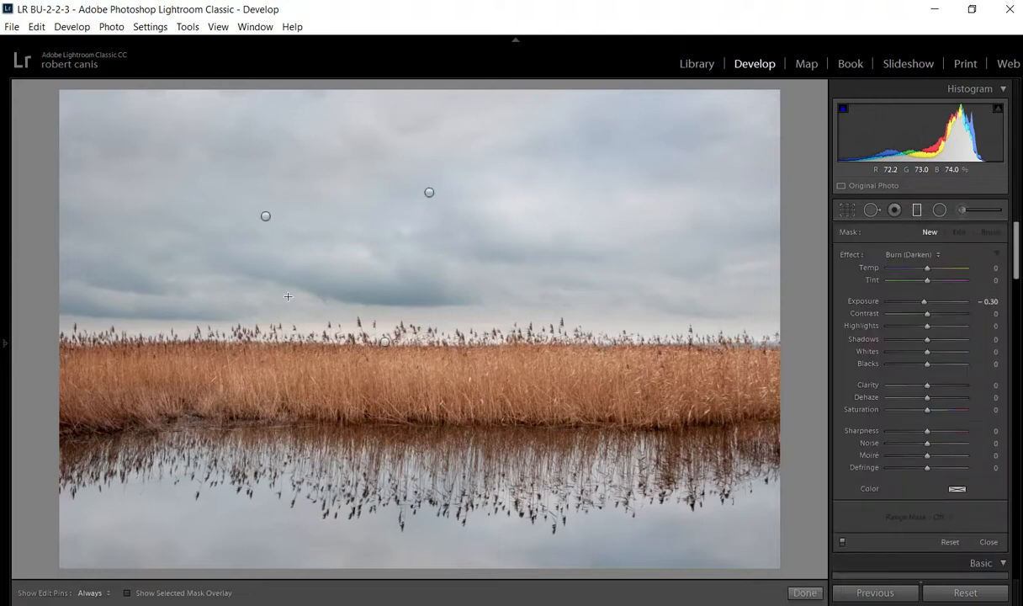
Select the diagonal graduated filter, set its exposure to −0.10 and finish editing it.
click(264, 215)
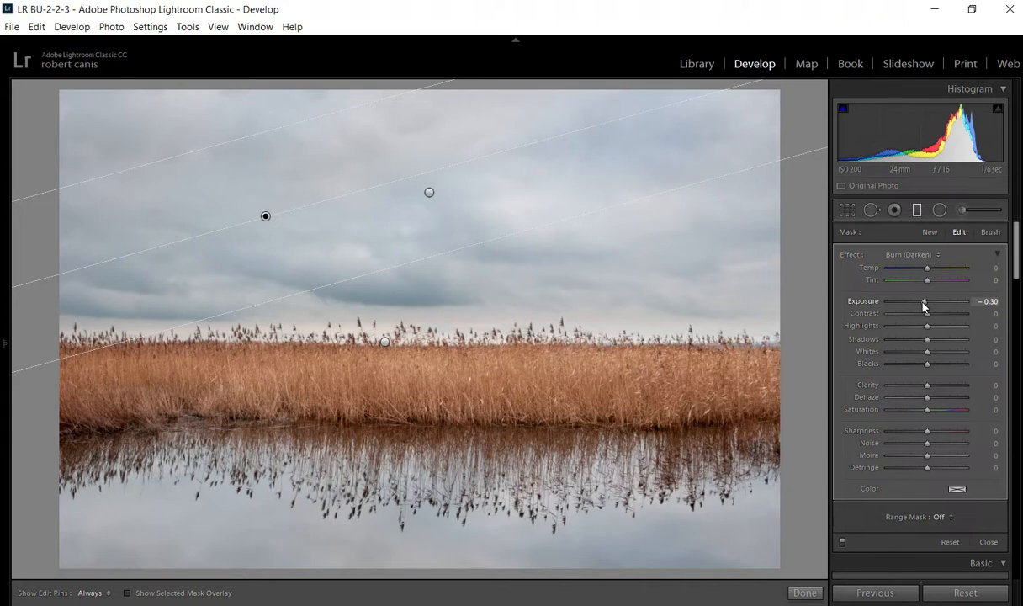
drag(924, 303, 925, 303)
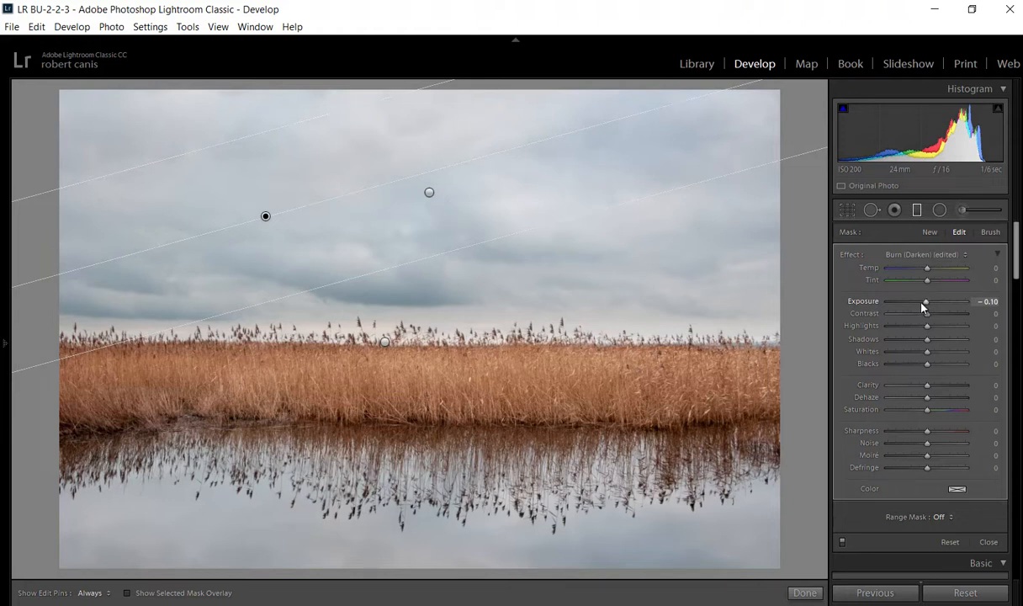
key(Return)
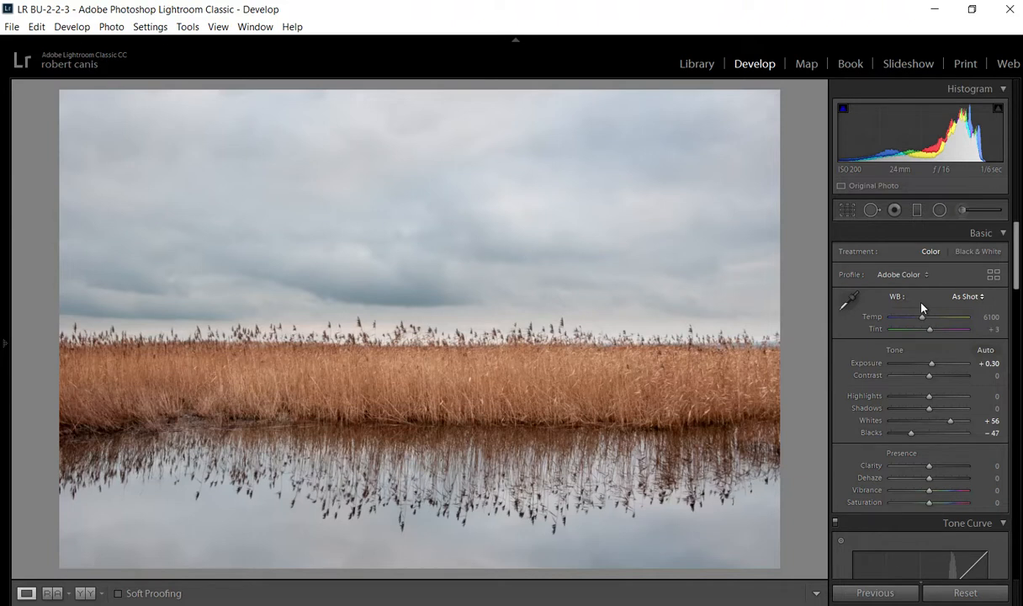
Set a custom white balance by sampling a bright, neutral cloud area in the upper sky.
click(848, 300)
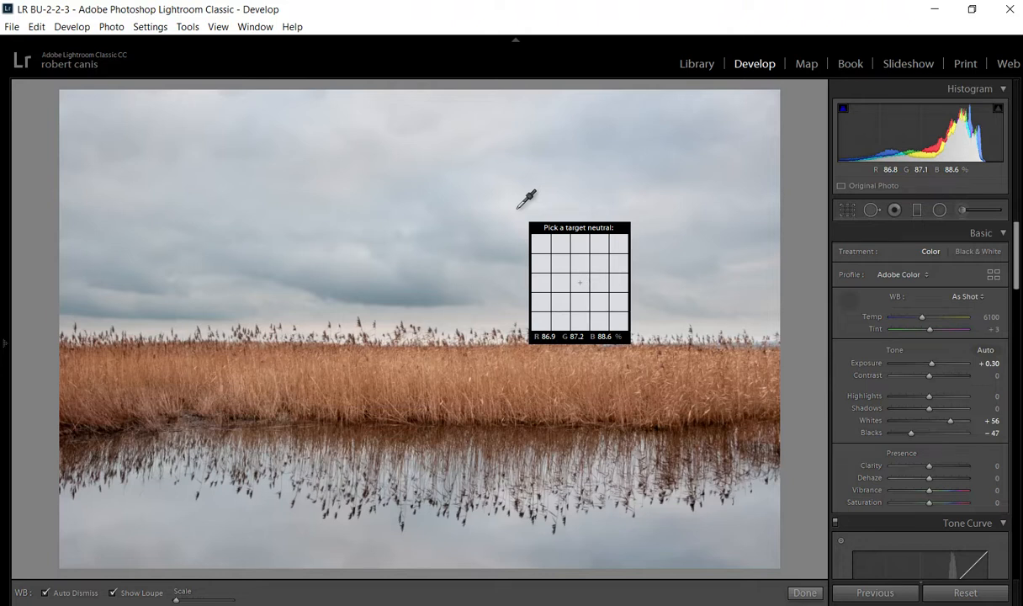
click(551, 139)
click(552, 138)
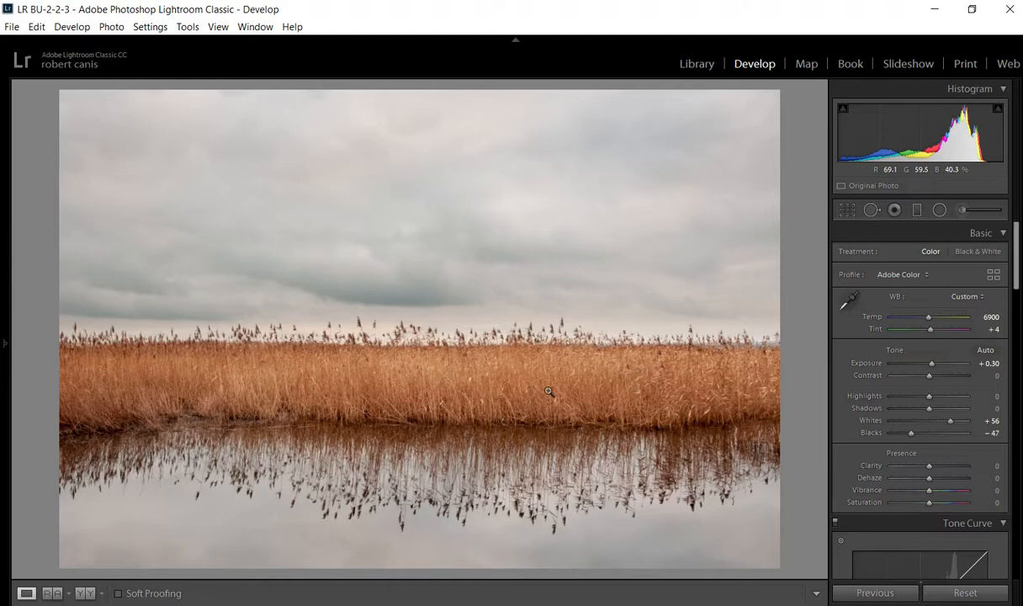
Compare the photo twice with the history state before the white balance change, and return to the custom white balance.
mouse_move(4, 345)
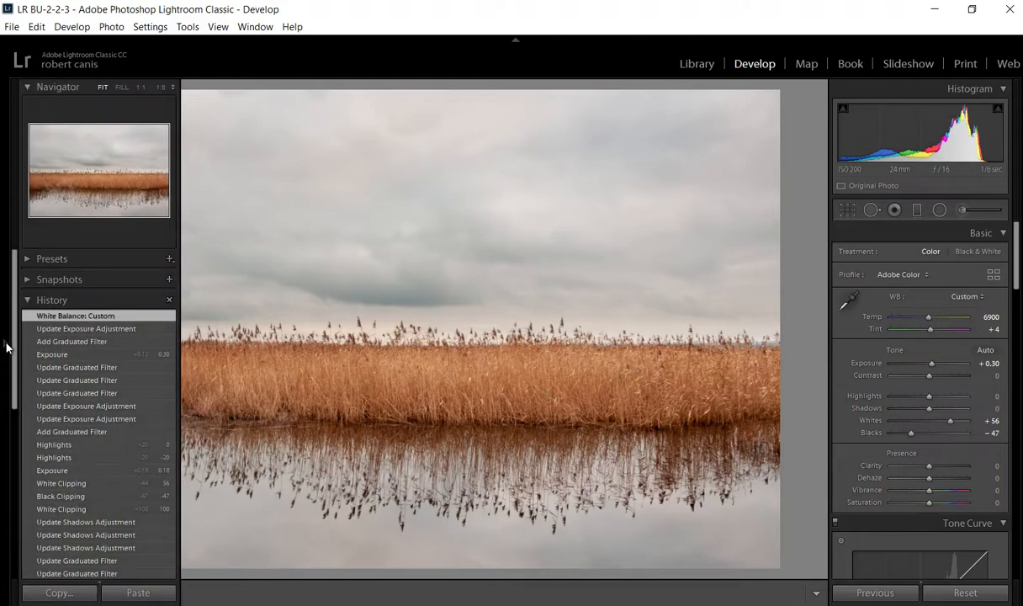
click(38, 327)
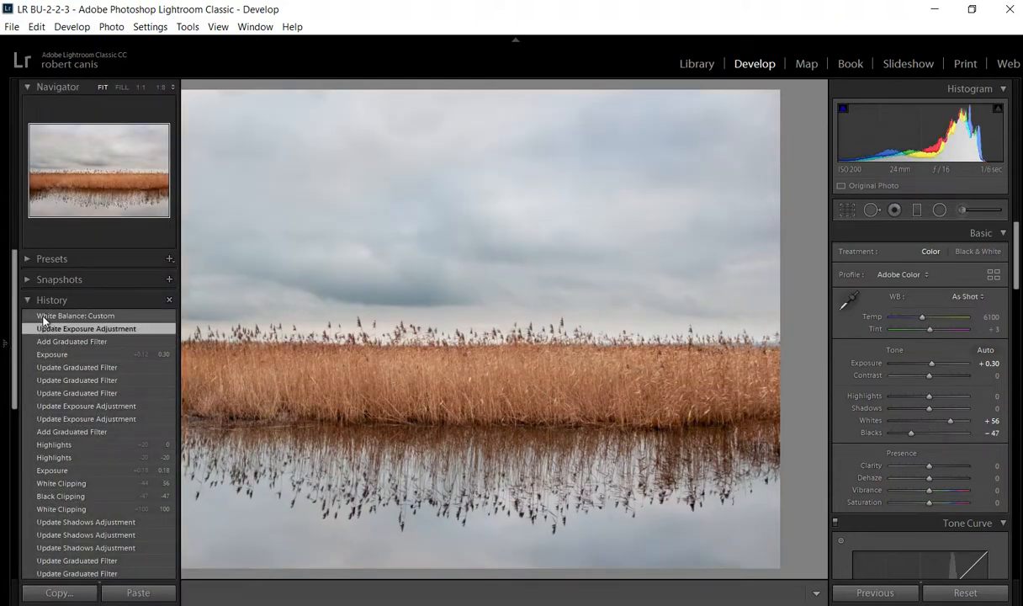
click(43, 318)
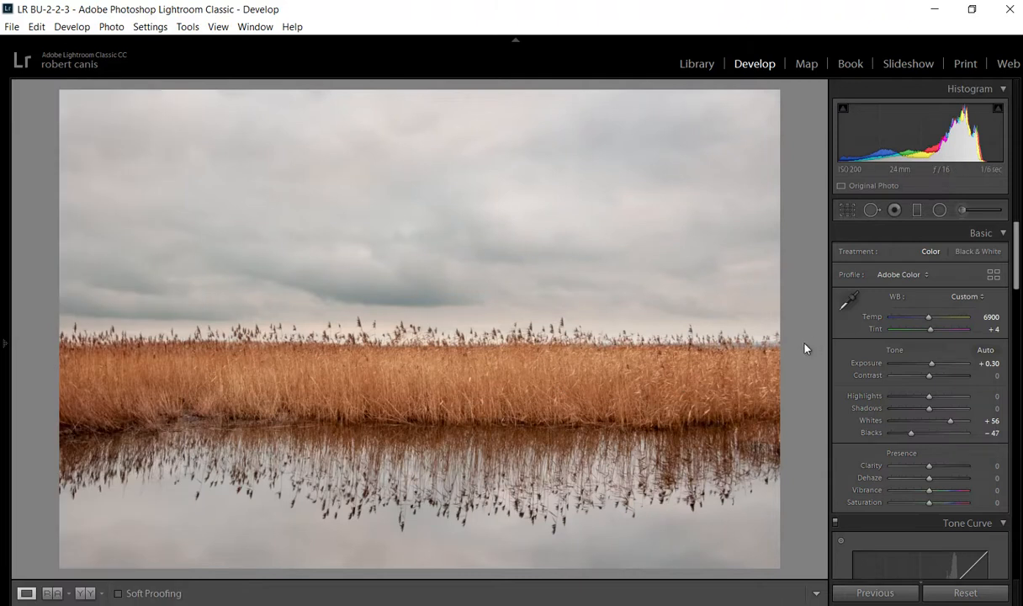
mouse_move(7, 341)
click(47, 327)
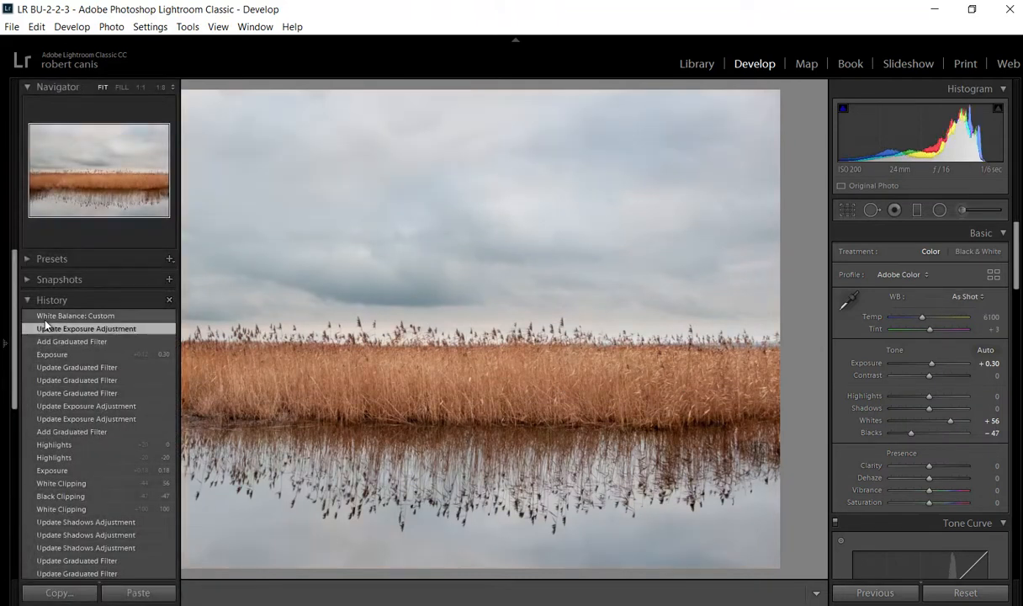
click(45, 317)
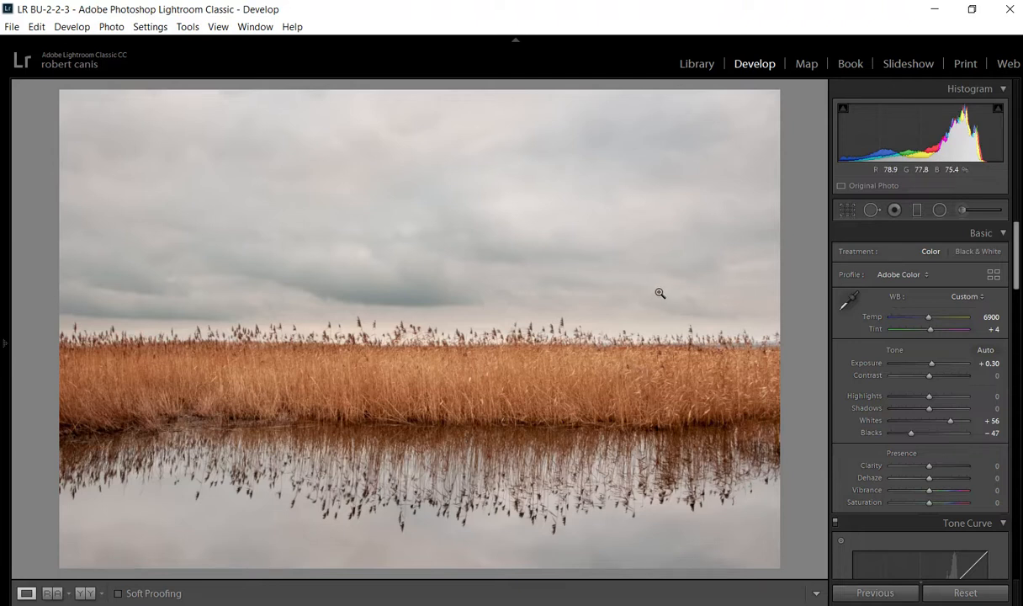
Select the horizontal graduated filter along the reed tops, set its exposure to −1.35 and finish editing it.
click(918, 211)
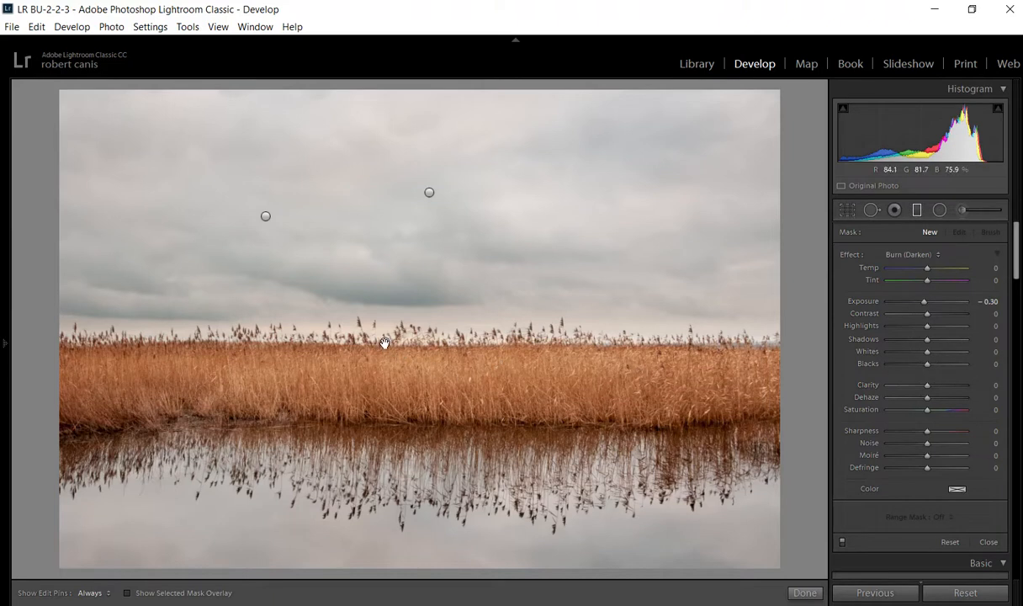
mouse_move(384, 343)
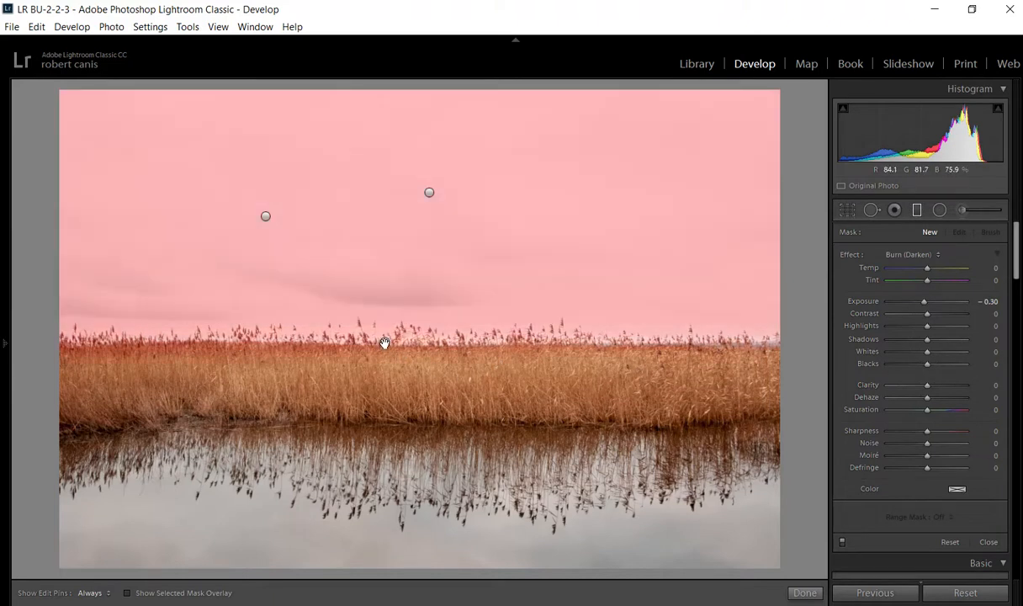
click(384, 343)
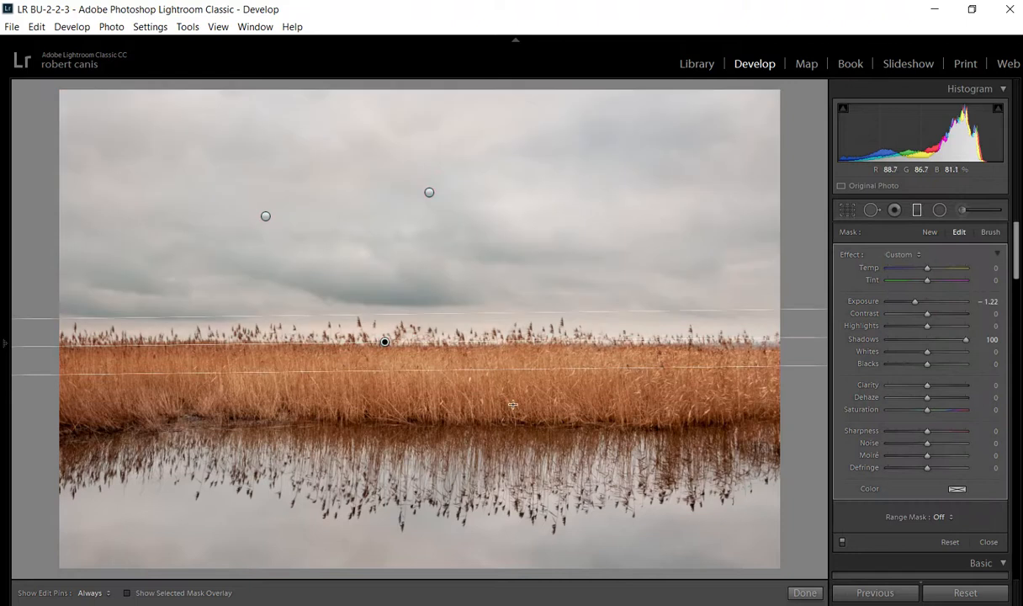
click(986, 301)
key(Right)
key(Left)
key(Left)
key(Delete)
key(Delete)
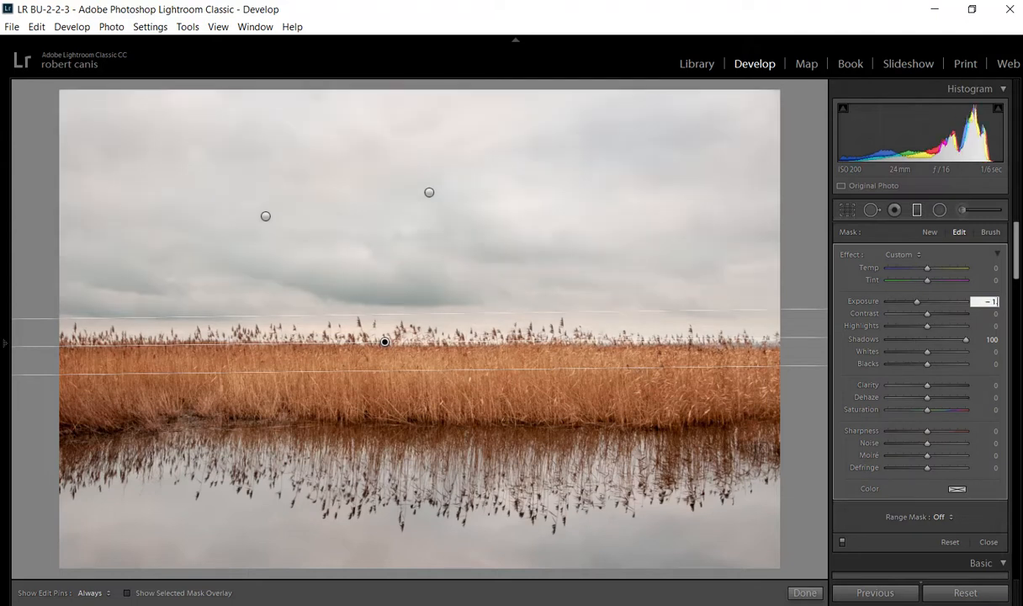
text(35)
key(Return)
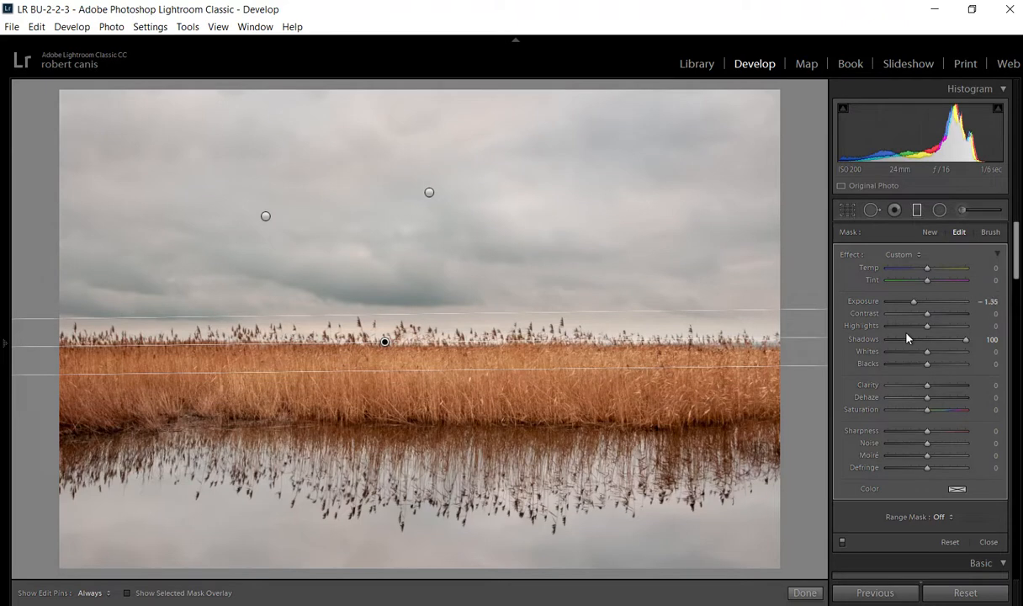
key(Return)
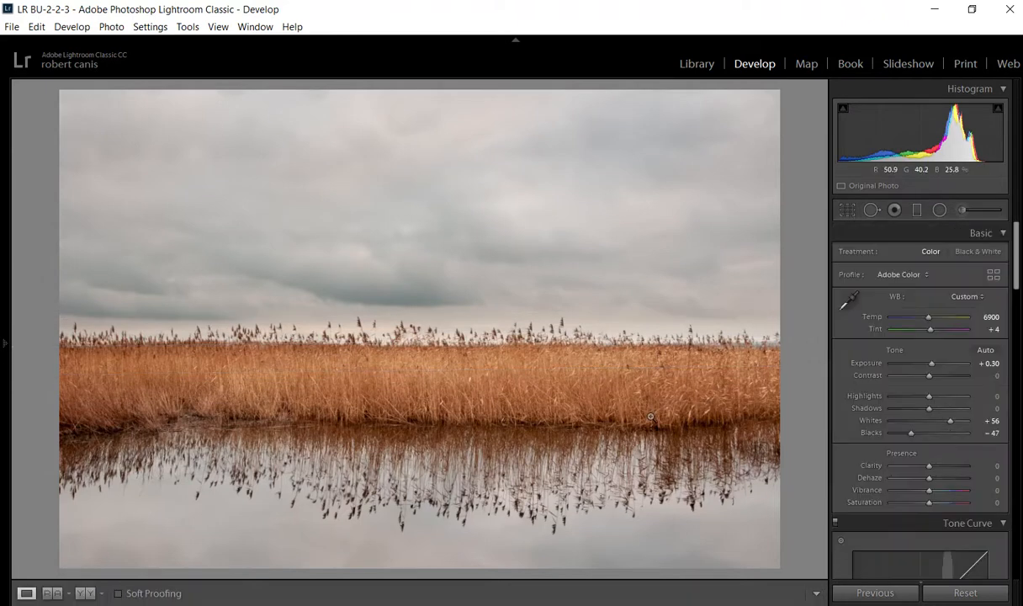
Compare the photo with the custom white balance history state and return to the latest exposure adjustment.
mouse_move(5, 343)
click(41, 328)
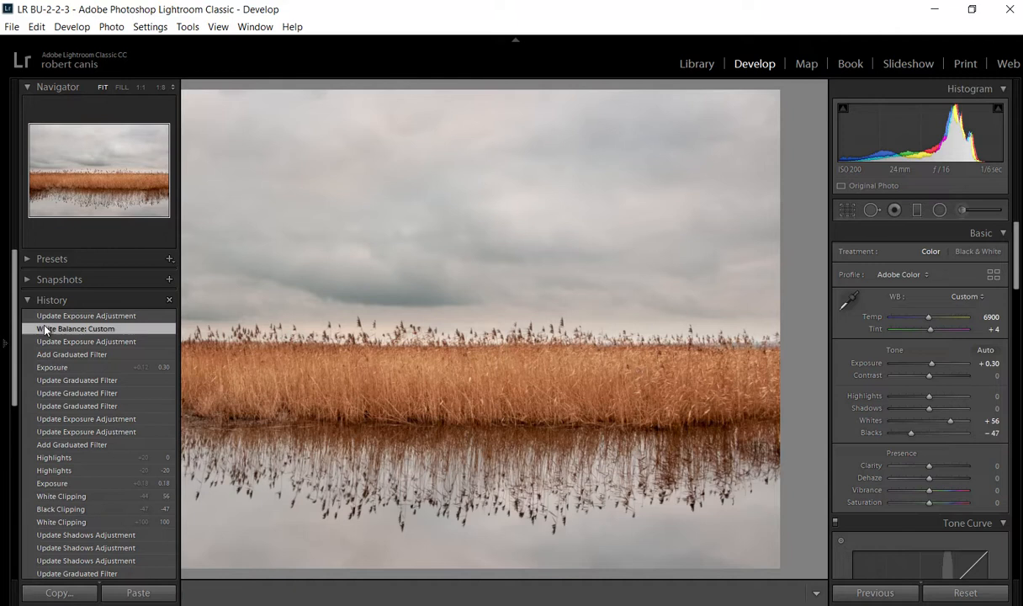
click(50, 316)
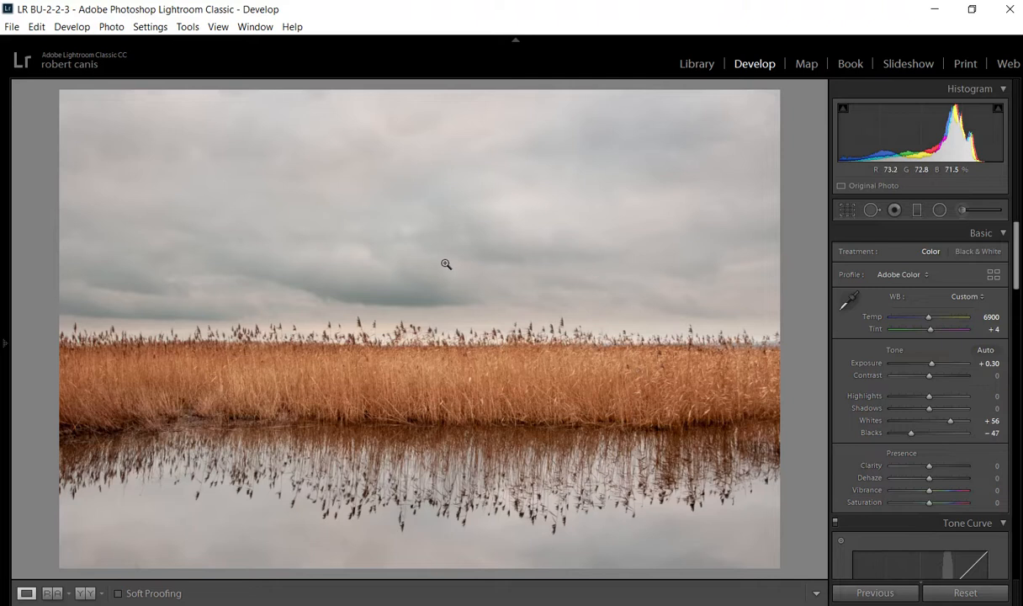
Reopen the horizontal graduated filter along the reed tops for editing.
click(918, 211)
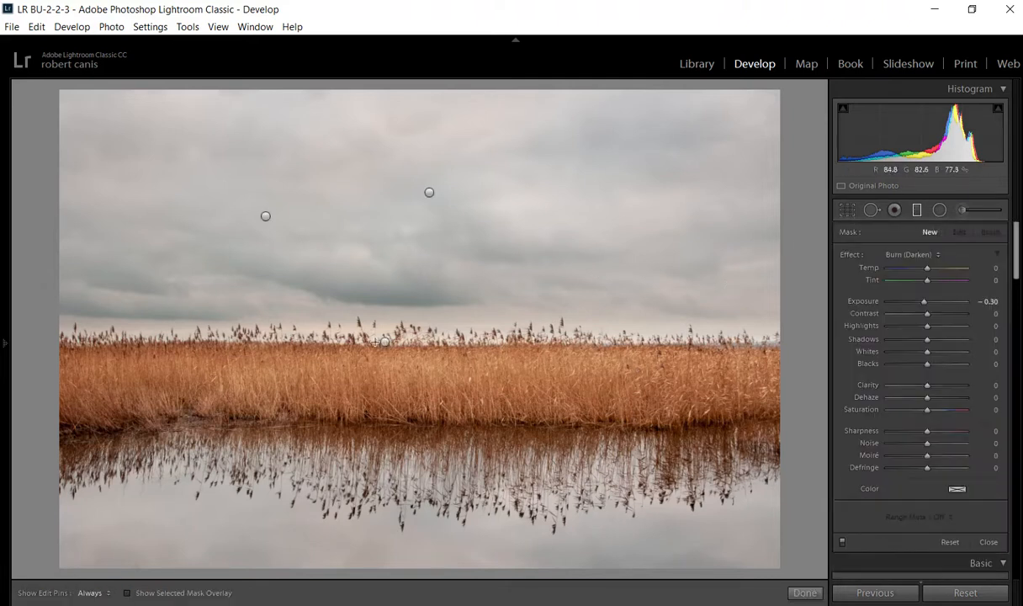
click(385, 342)
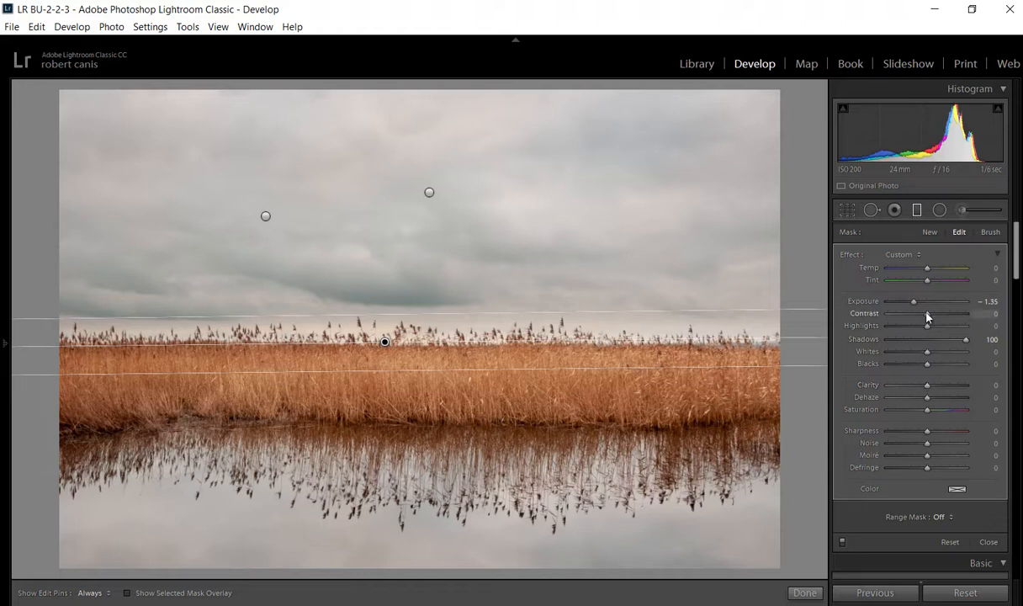
Try a higher contrast, whites of 17 and blacks of −32 on the selected filter, resetting each value.
mouse_move(930, 316)
mouse_down()
mouse_move(966, 322)
mouse_move(942, 331)
mouse_up()
double_click(870, 313)
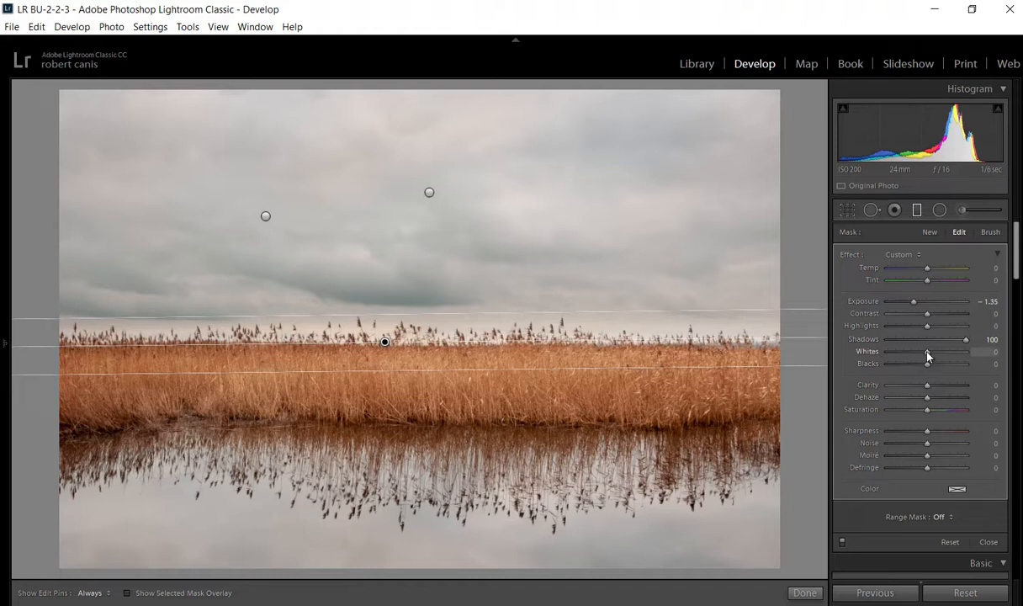
mouse_move(927, 356)
mouse_down()
mouse_move(914, 363)
mouse_move(932, 358)
mouse_up()
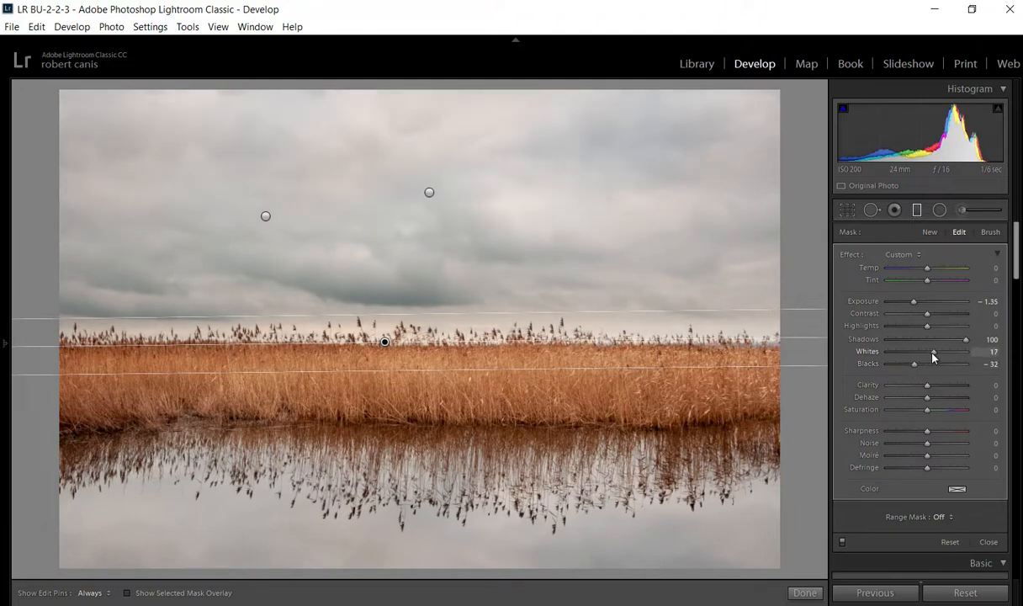
double_click(866, 352)
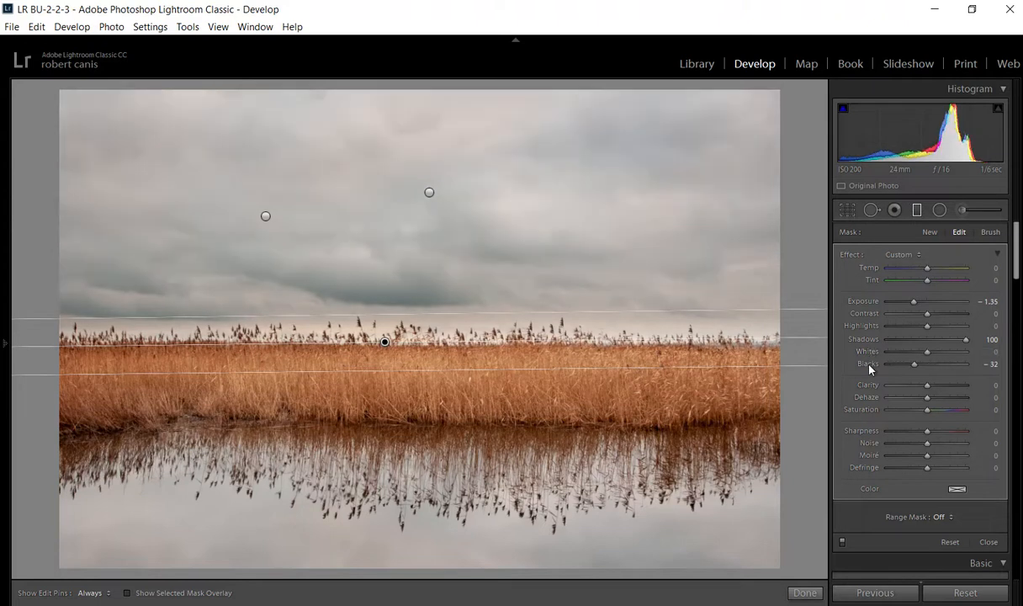
double_click(868, 364)
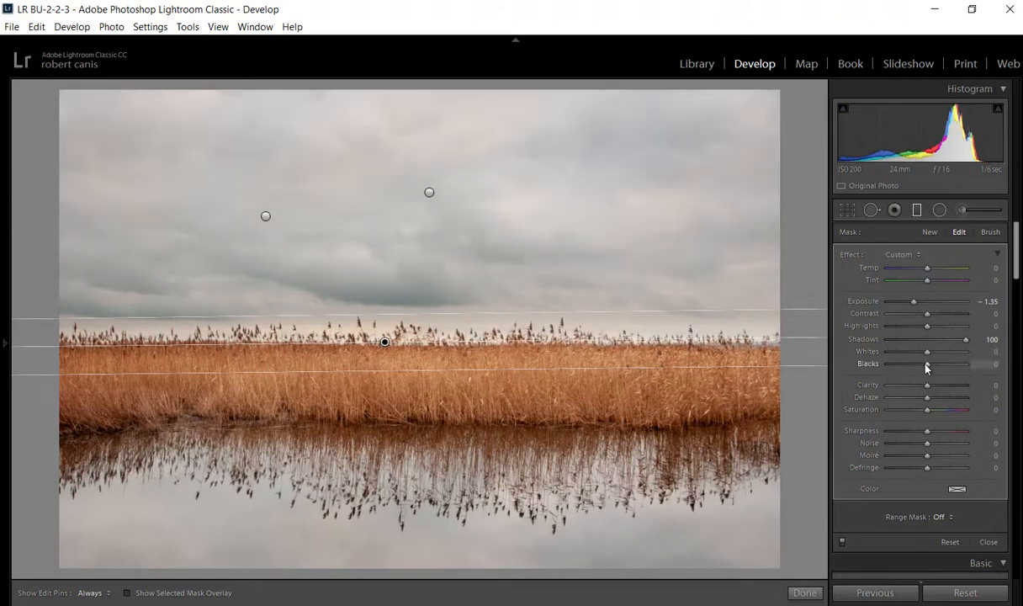
Try blacks of −40 and a clarity of 42 on the selected filter, resetting both values.
drag(925, 364, 908, 364)
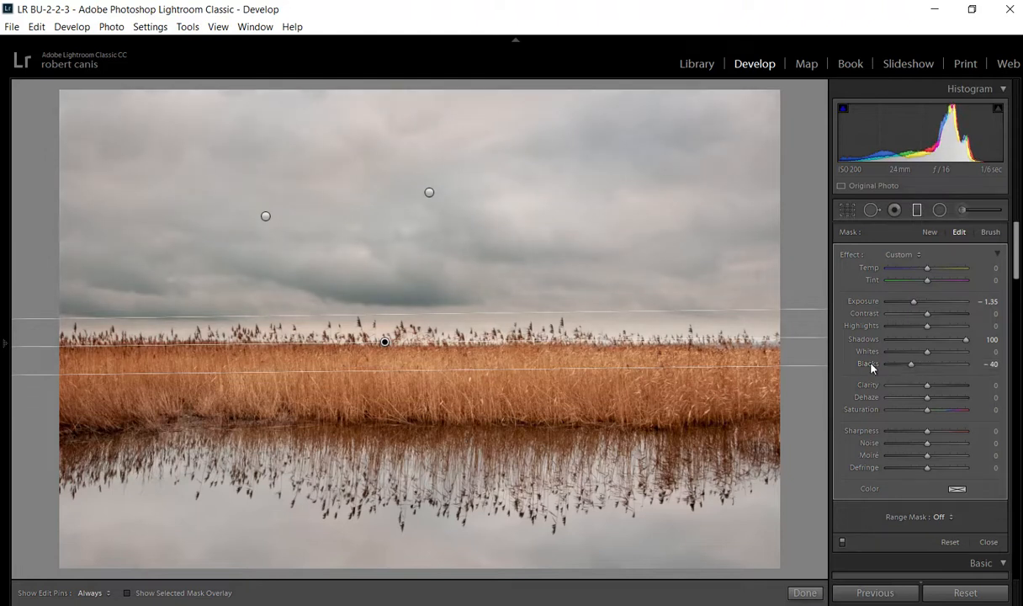
double_click(869, 364)
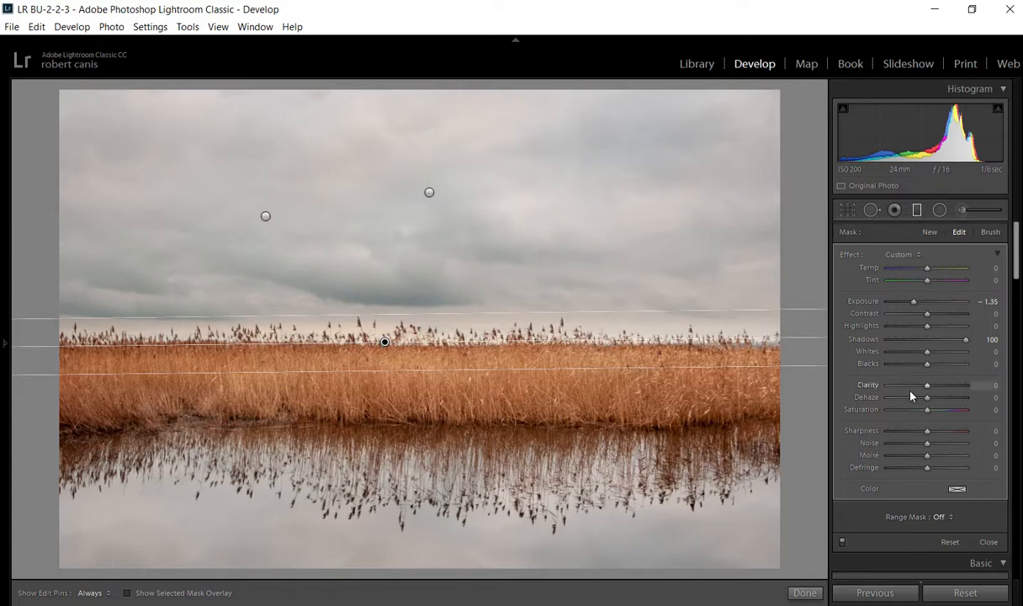
drag(926, 389, 942, 397)
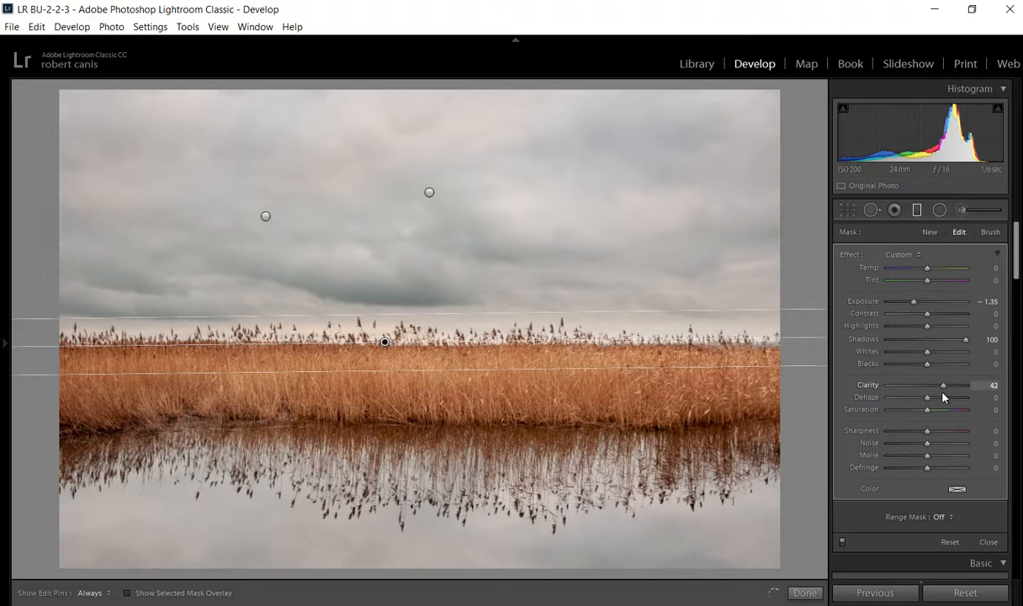
double_click(874, 387)
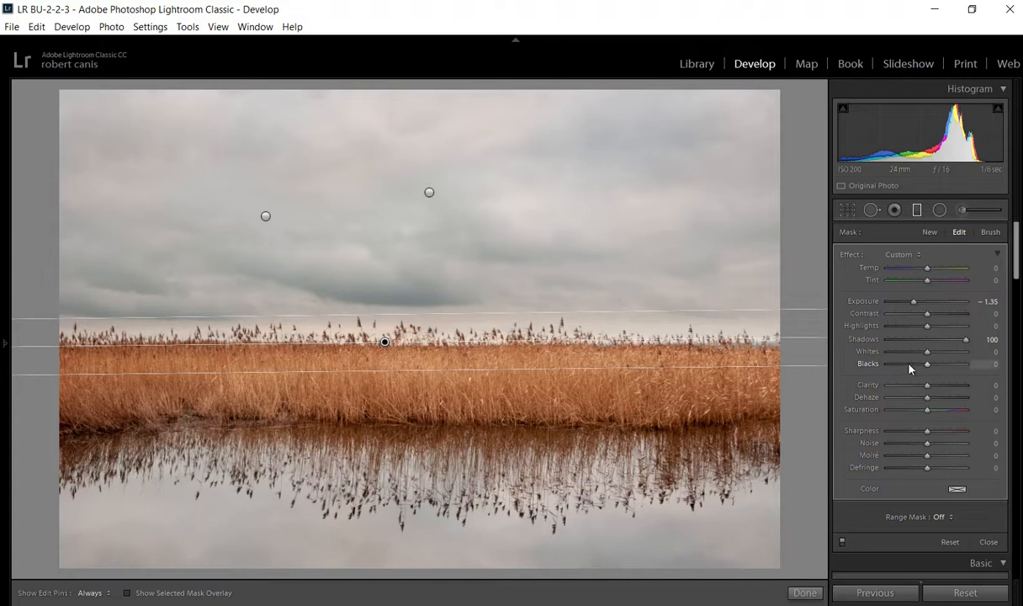
Set the selected filter's whites to 17 and blacks to −45, and finish editing it.
drag(927, 354, 911, 372)
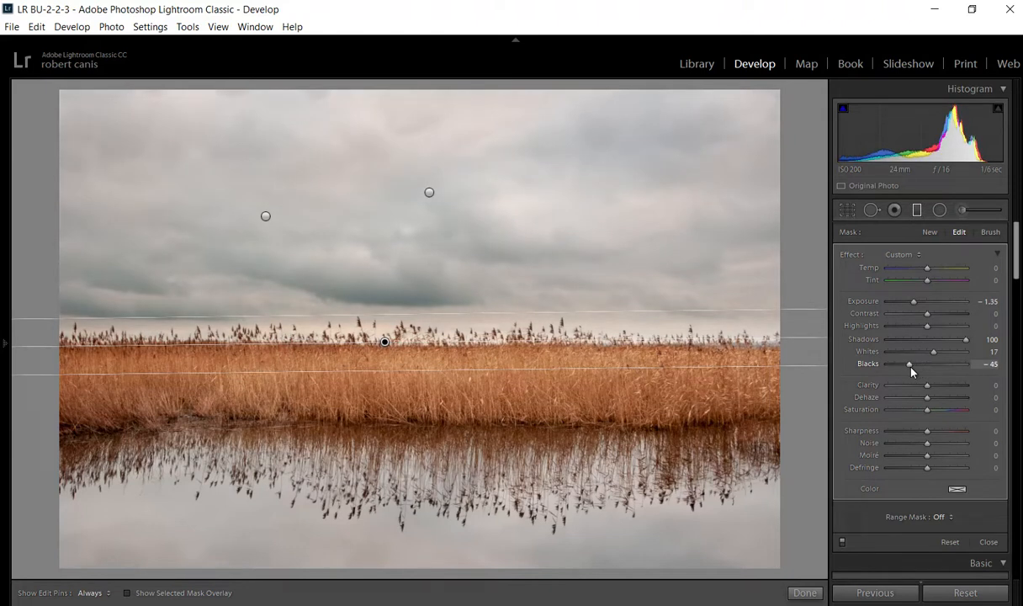
key(Return)
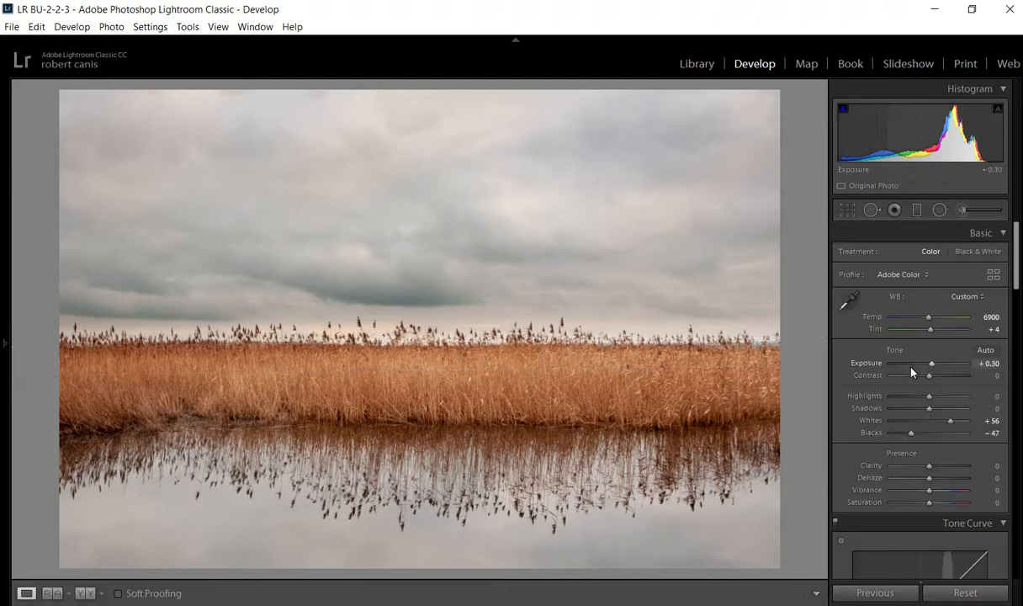
Compare the photo twice with the custom white balance history state and return to the latest blacks adjustment.
mouse_move(4, 344)
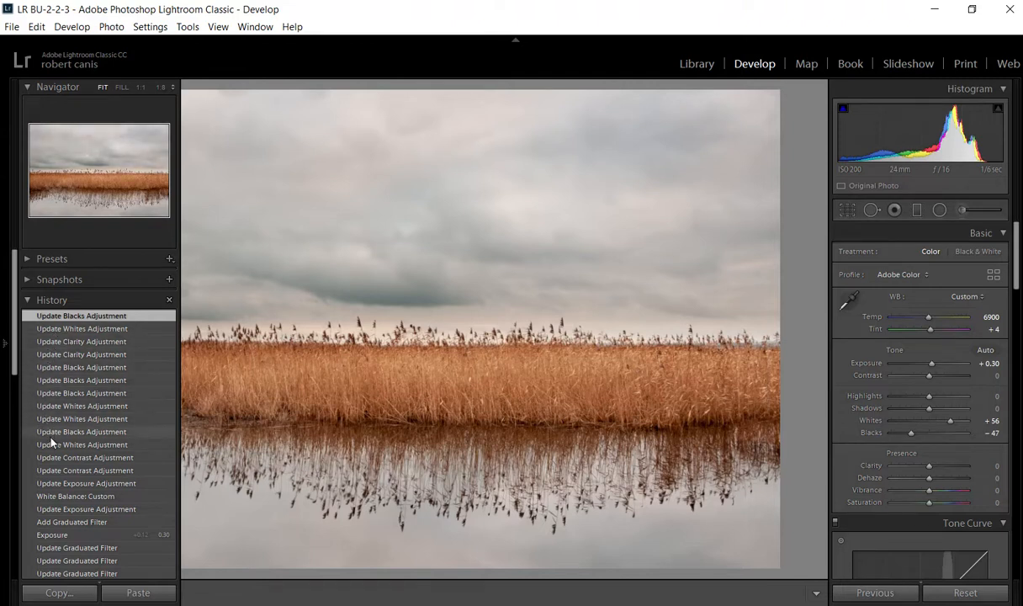
click(55, 496)
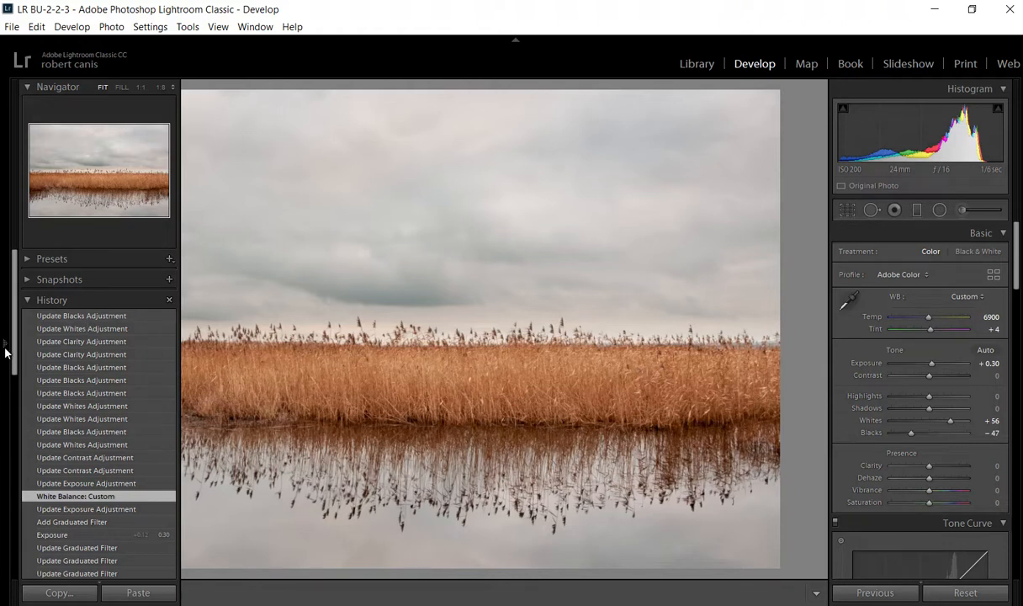
key(t)
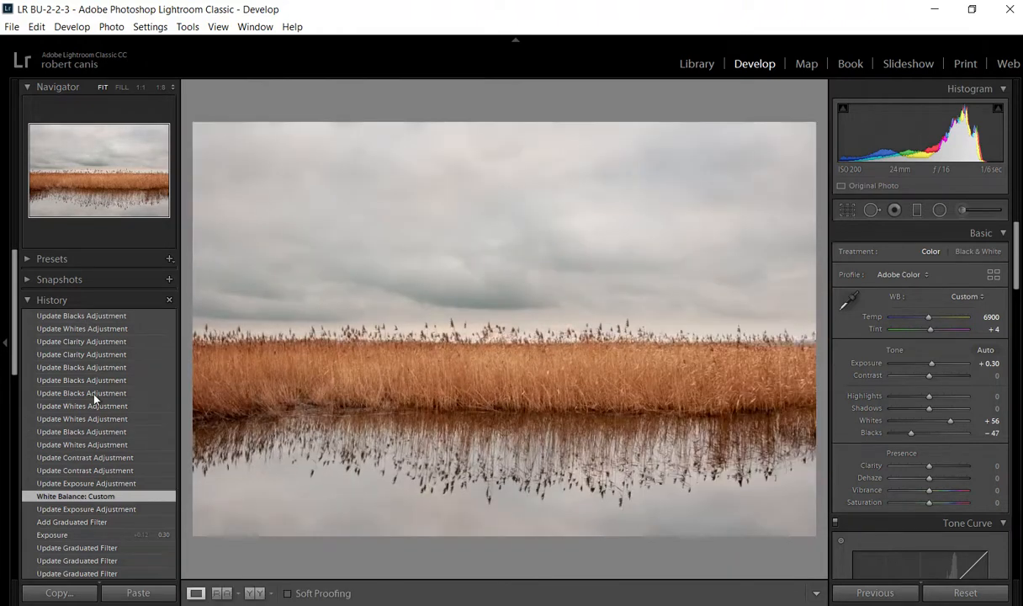
click(68, 317)
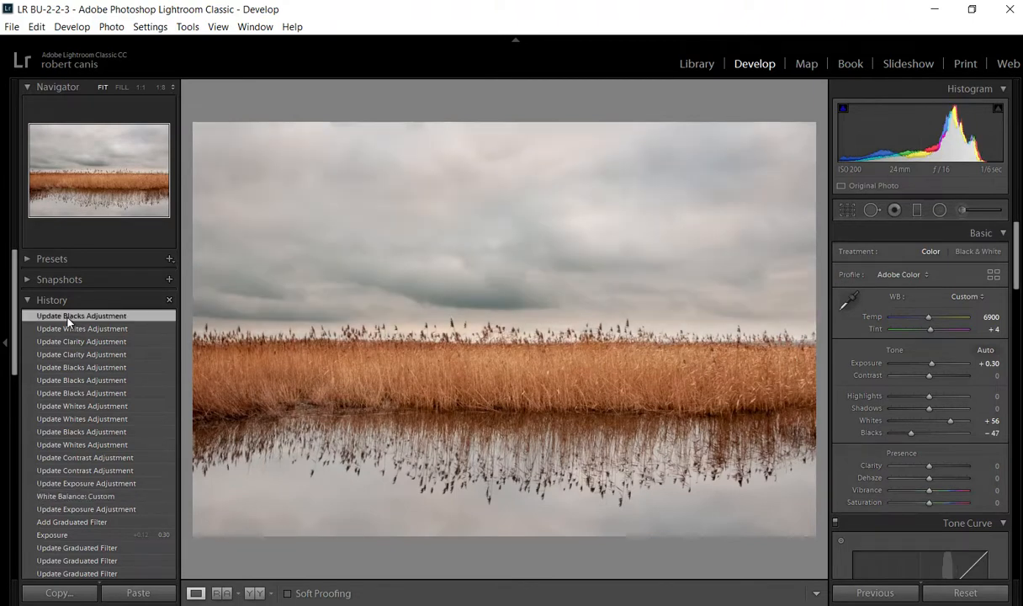
click(56, 497)
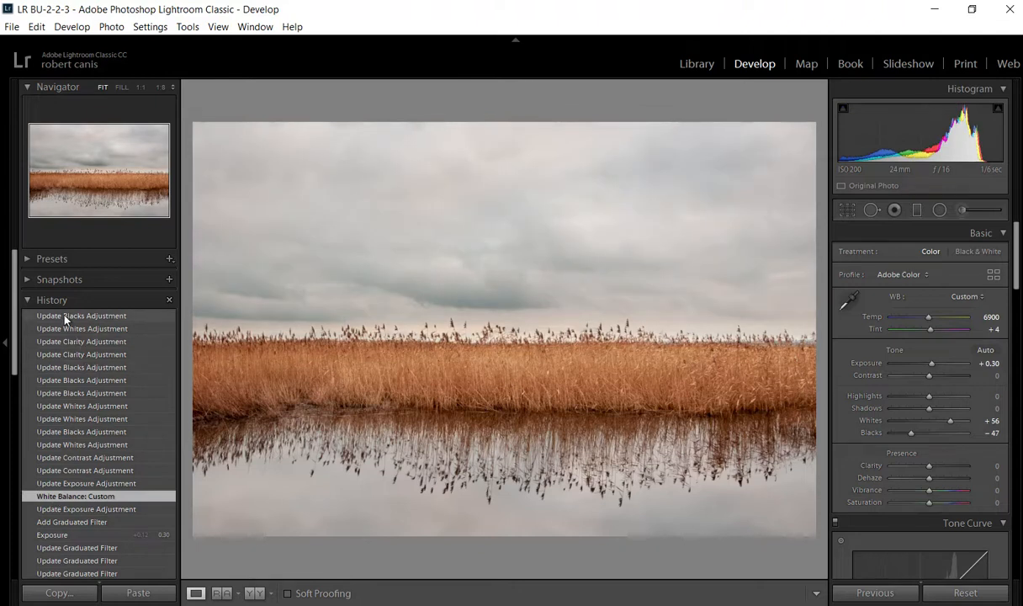
click(65, 316)
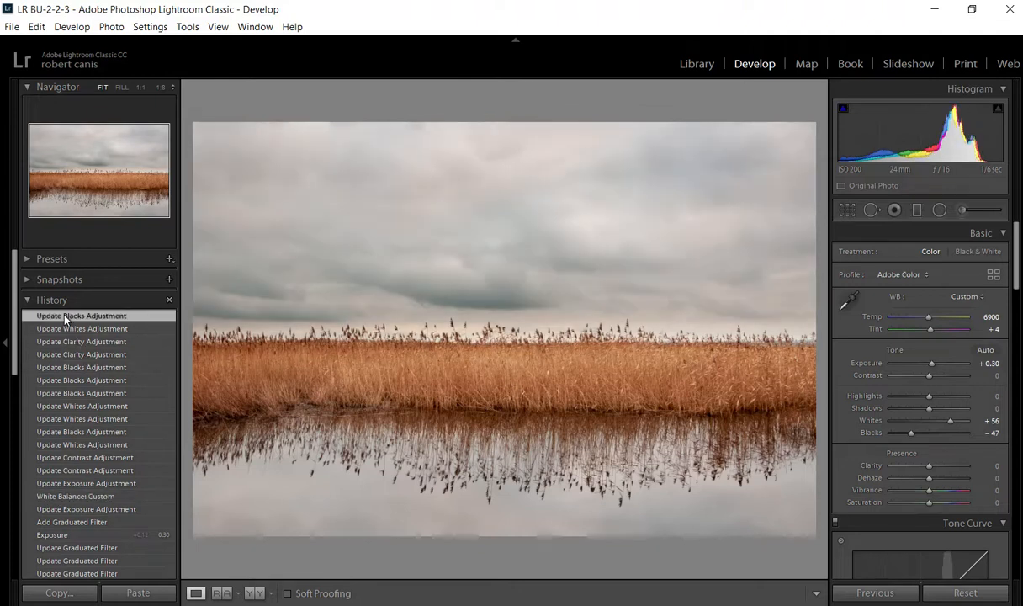
click(5, 343)
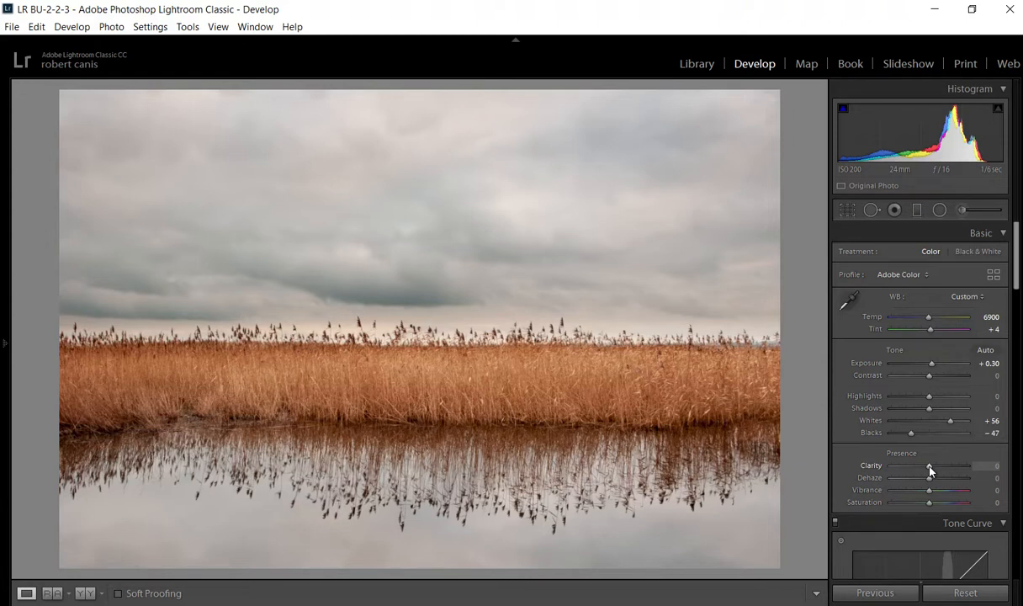
Set the whole photo's Clarity to +20, clearing and re-entering the value to compare its effect.
click(964, 468)
text(20)
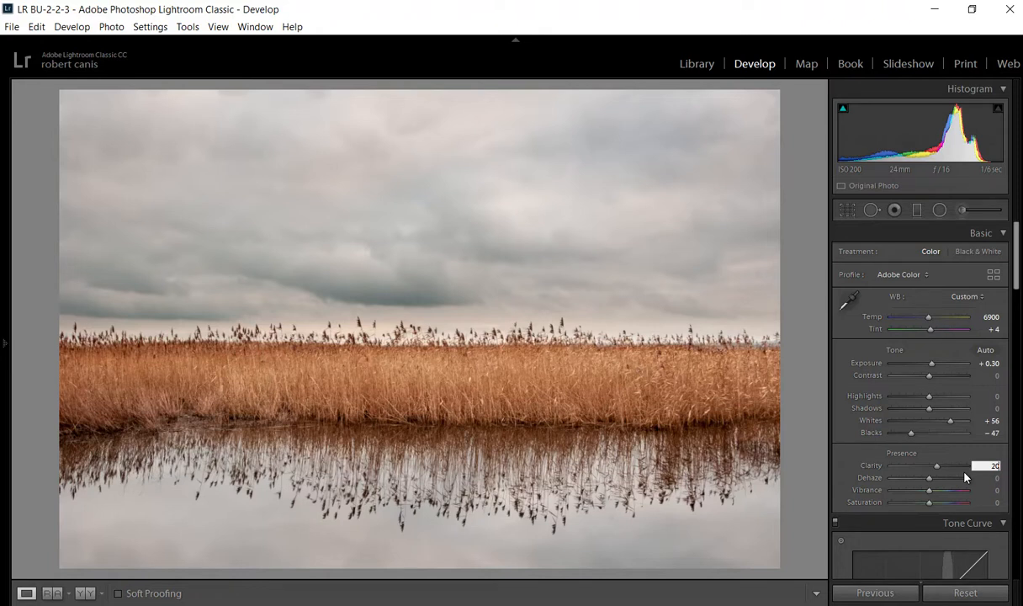
key(BackSpace)
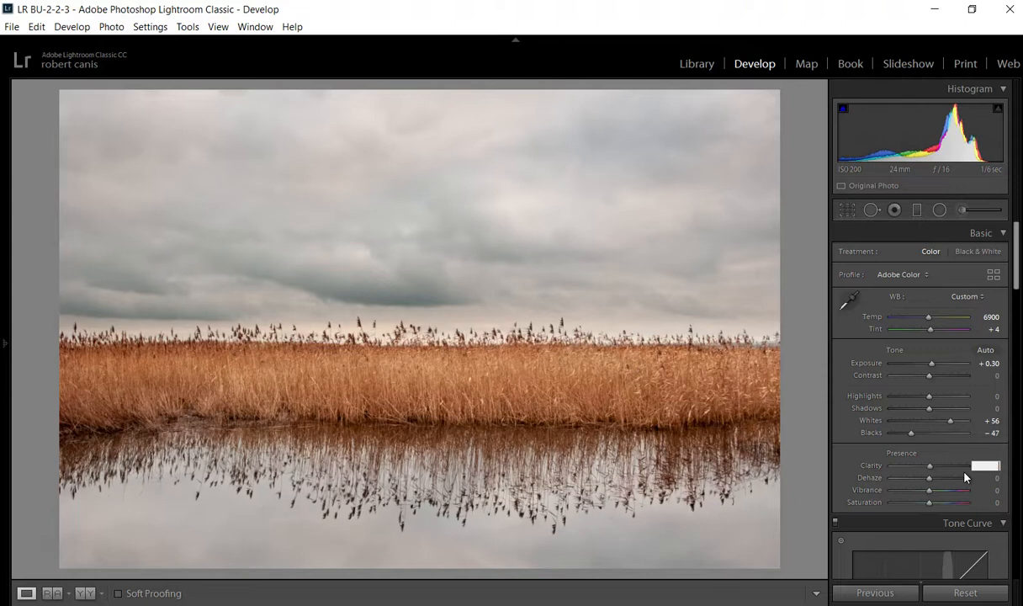
text(20)
key(BackSpace)
key(BackSpace)
text(20)
key(Return)
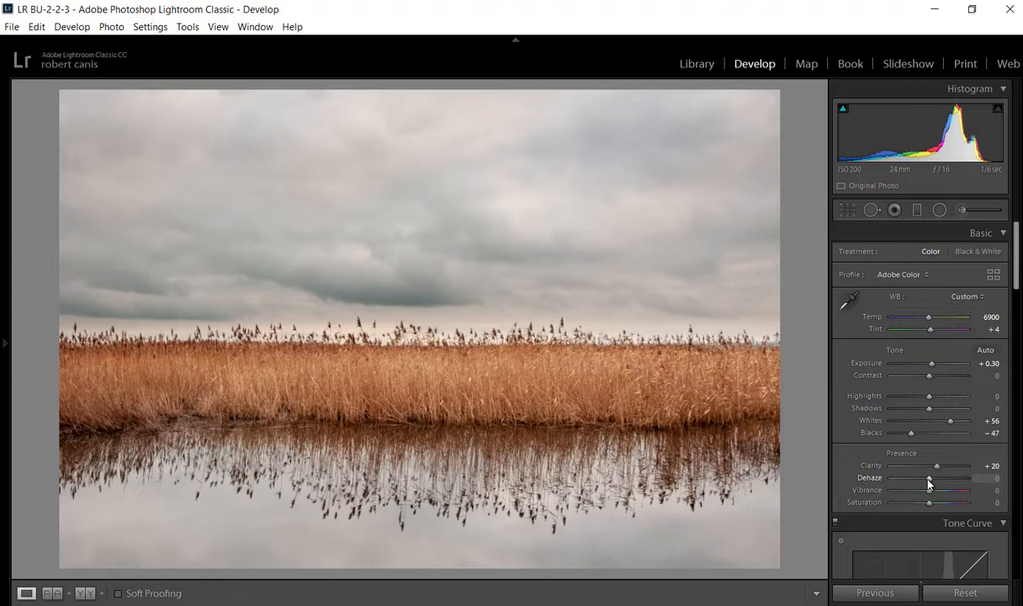
Try a Dehaze amount of +31 on the whole photo and reset it.
drag(928, 483, 939, 484)
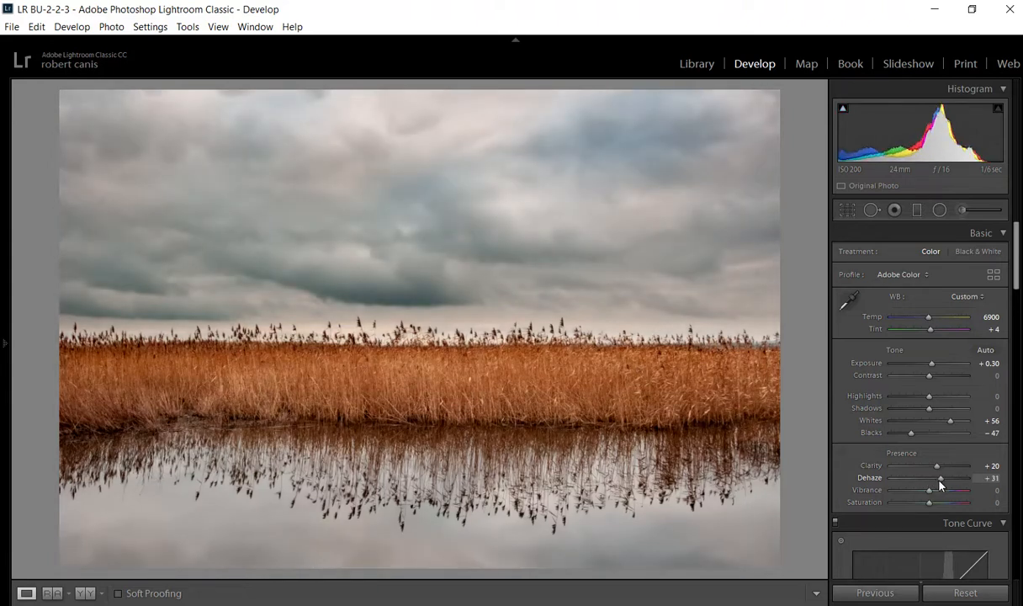
double_click(864, 482)
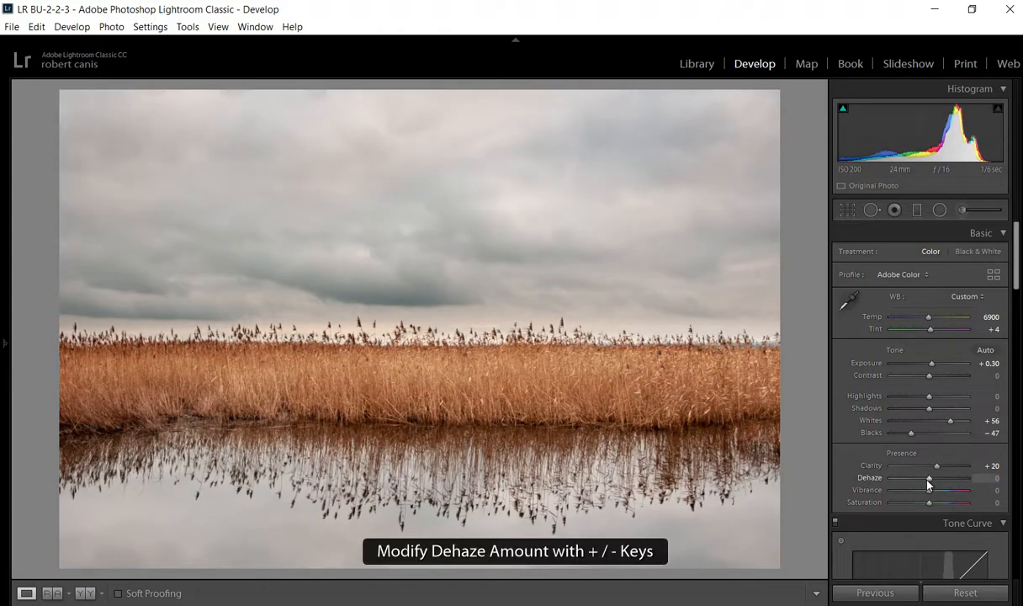
Set the whole photo's Dehaze to +5 after trying an amount of 10.
click(996, 478)
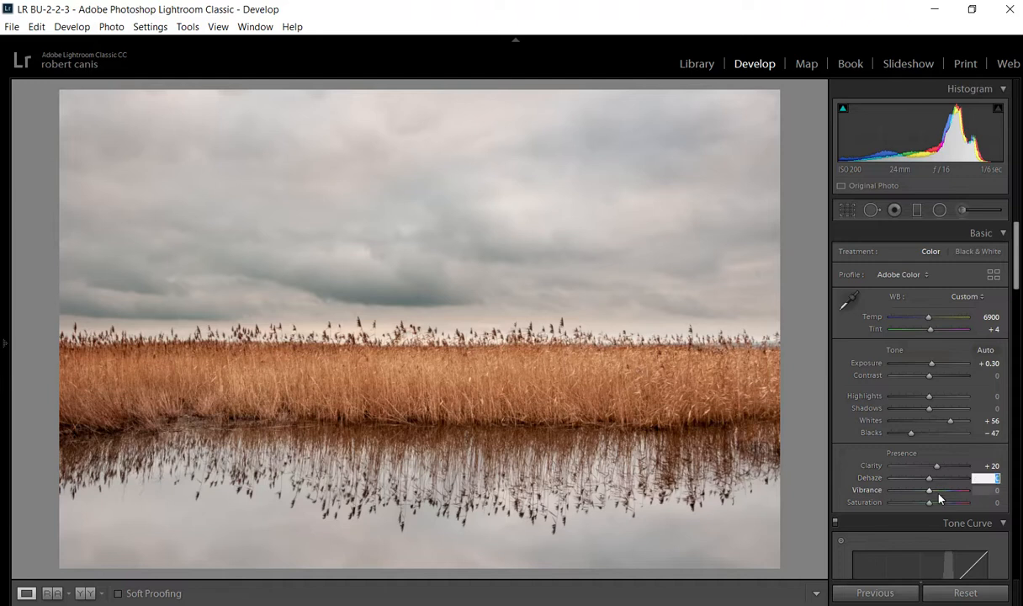
text(10)
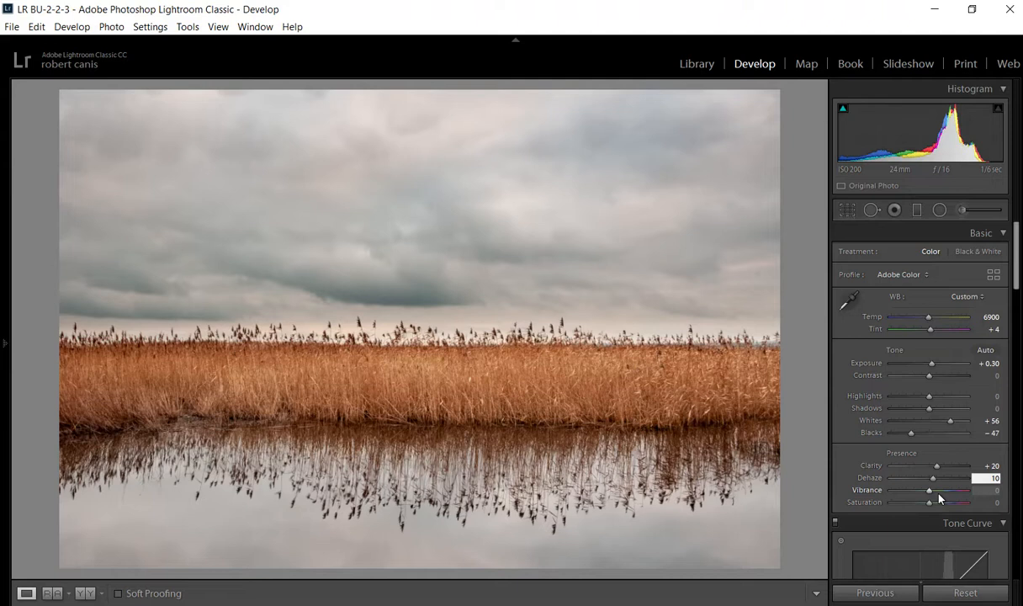
key(BackSpace)
key(BackSpace)
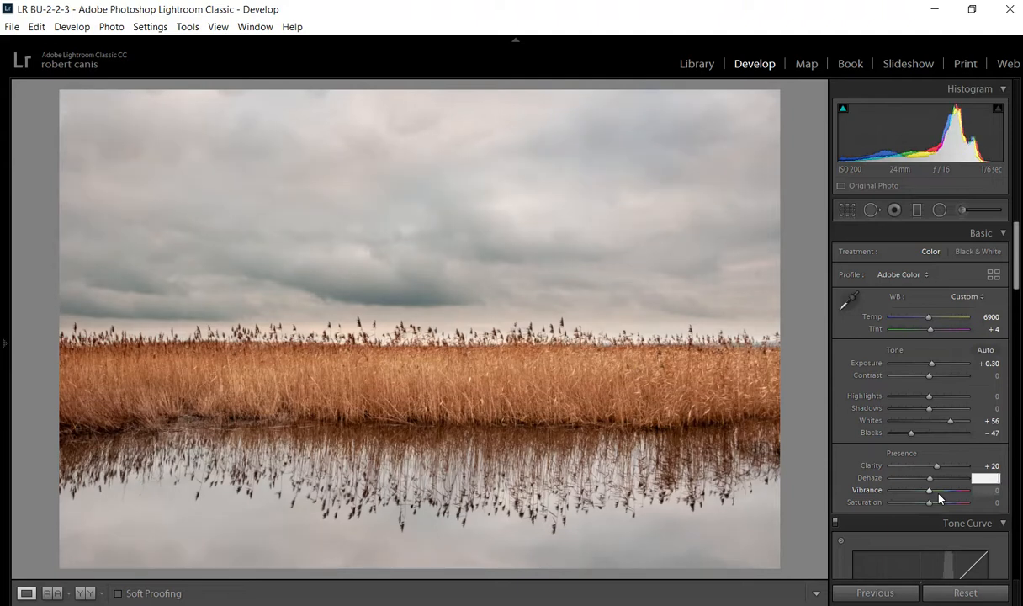
text(5)
key(Return)
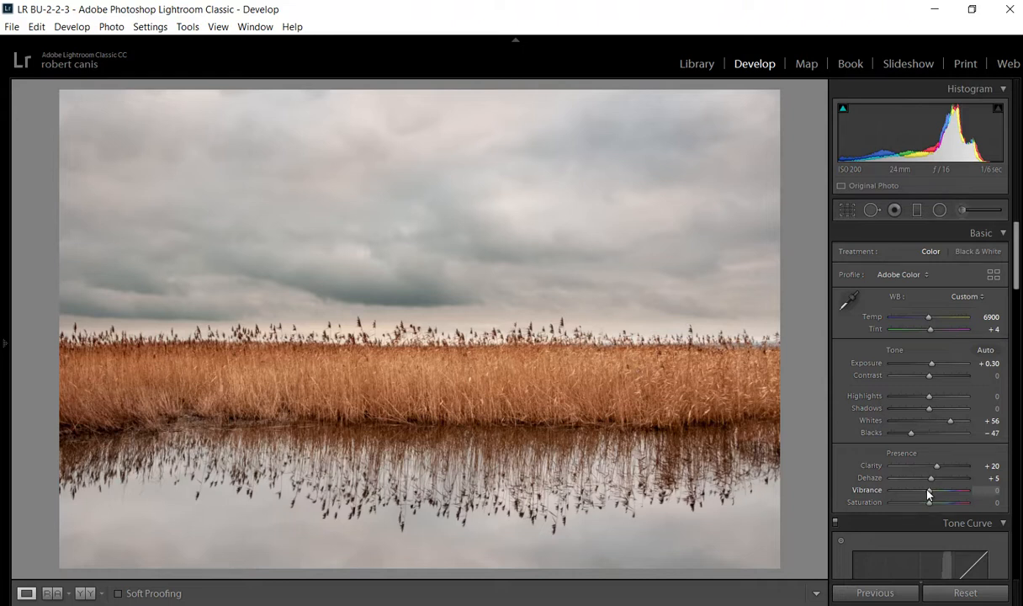
Set Vibrance to +30 after trying +25 and resetting it, and try a slight Saturation change before resetting that.
mouse_move(928, 494)
mouse_down()
mouse_move(950, 491)
mouse_move(933, 491)
mouse_up()
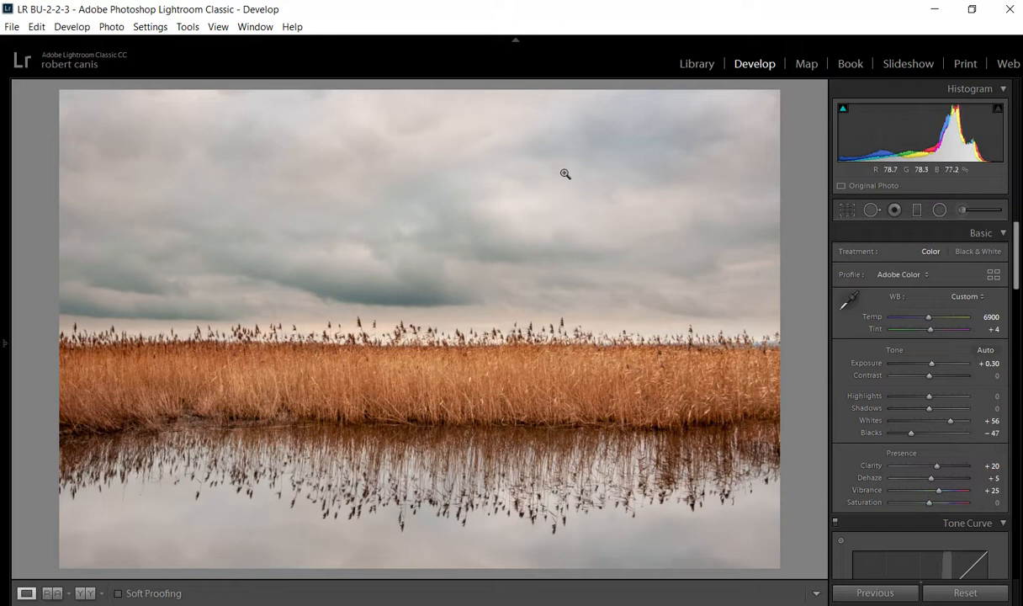
double_click(867, 493)
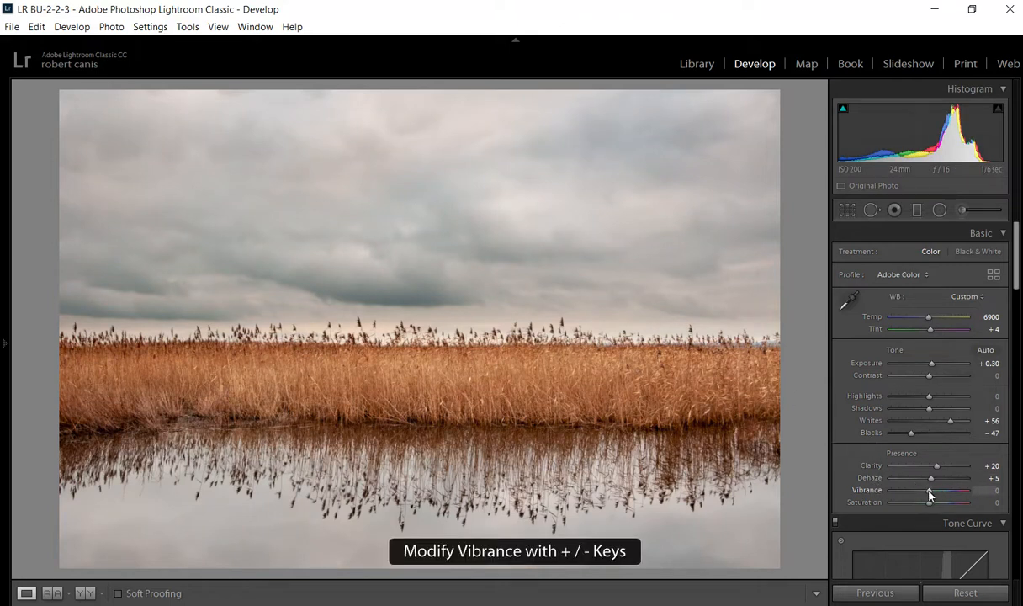
click(991, 490)
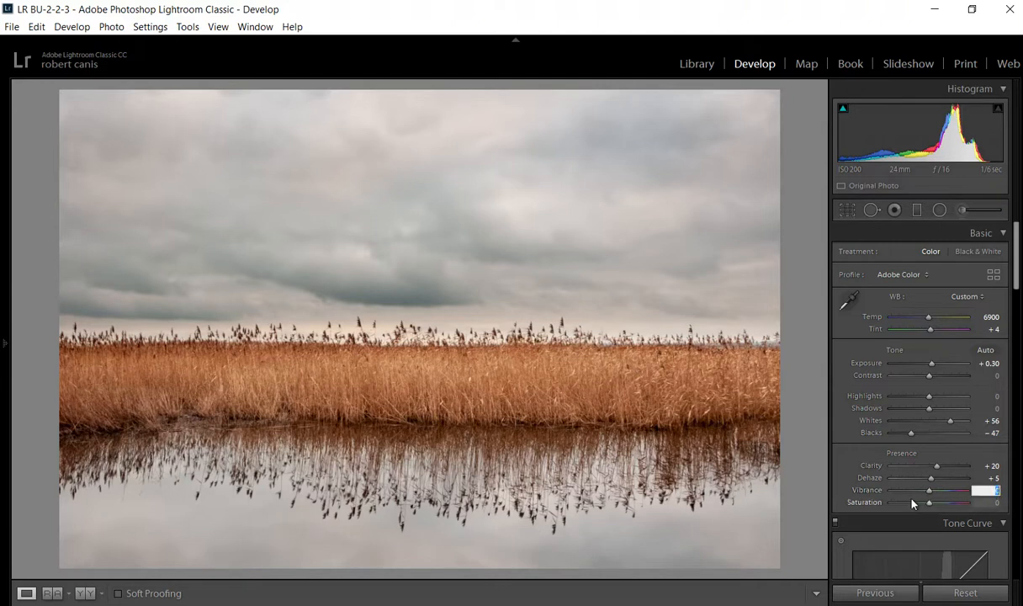
text(30)
key(Return)
drag(928, 503, 930, 503)
double_click(869, 503)
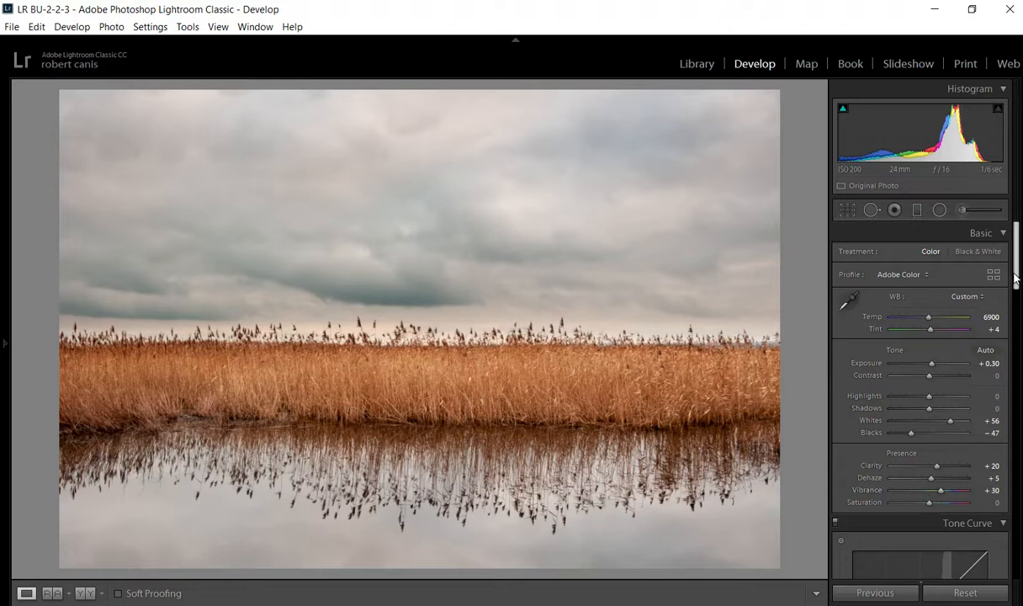
Try the Strong Contrast point curve on the photo and return it to Linear.
drag(1016, 278, 999, 351)
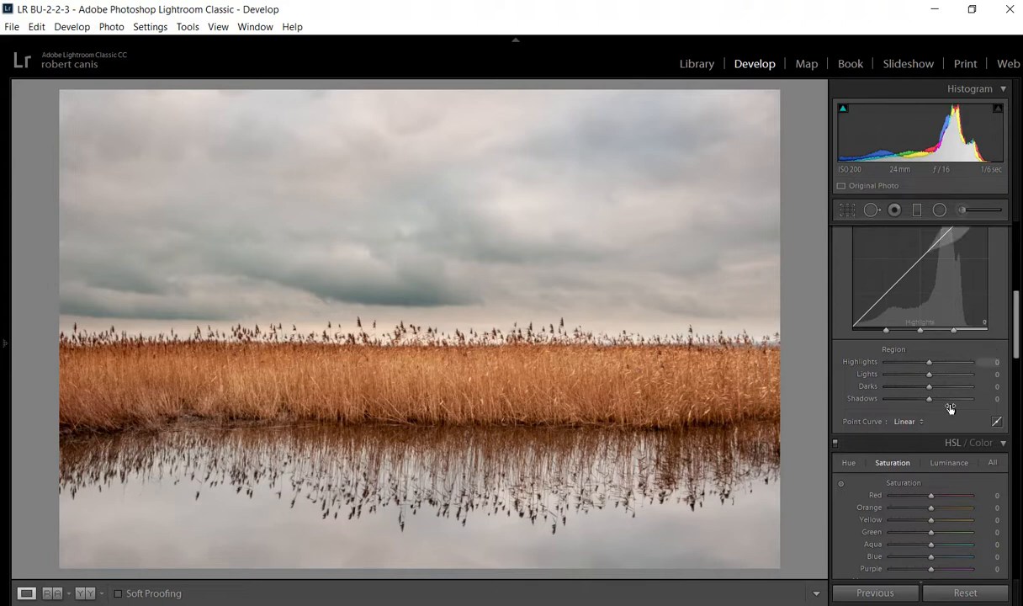
click(906, 422)
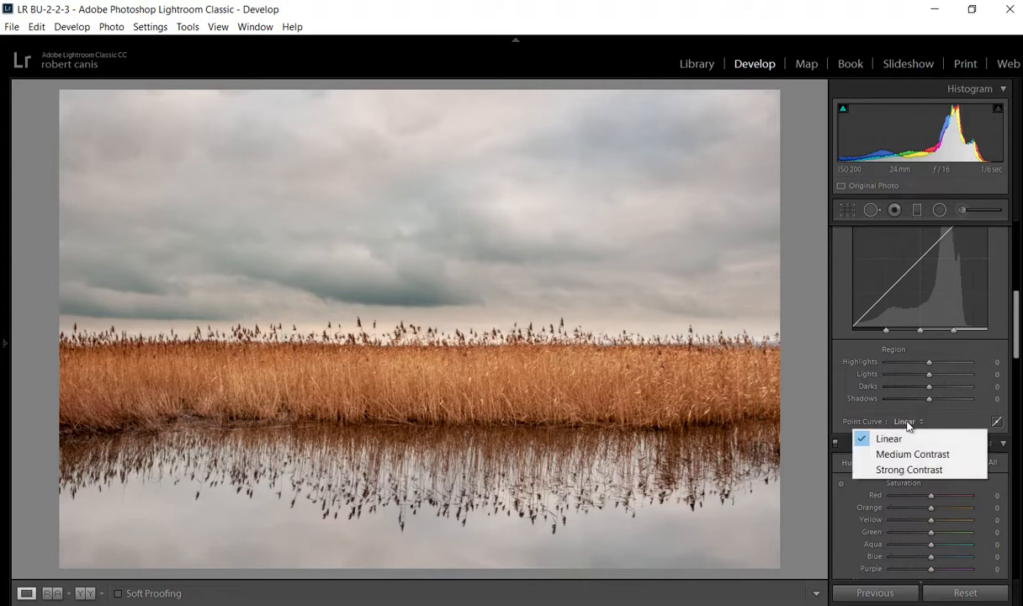
click(886, 471)
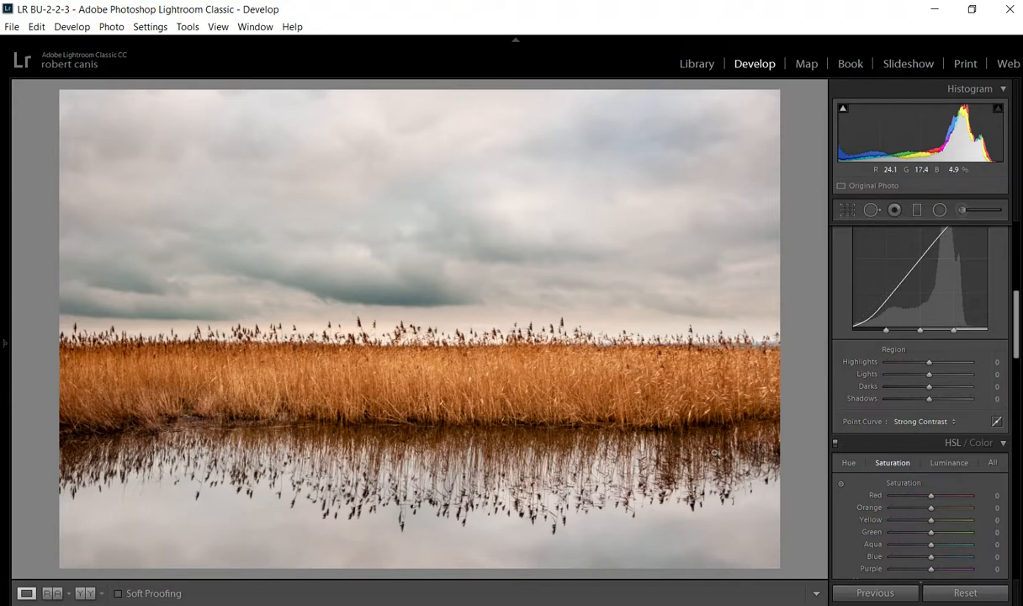
click(921, 422)
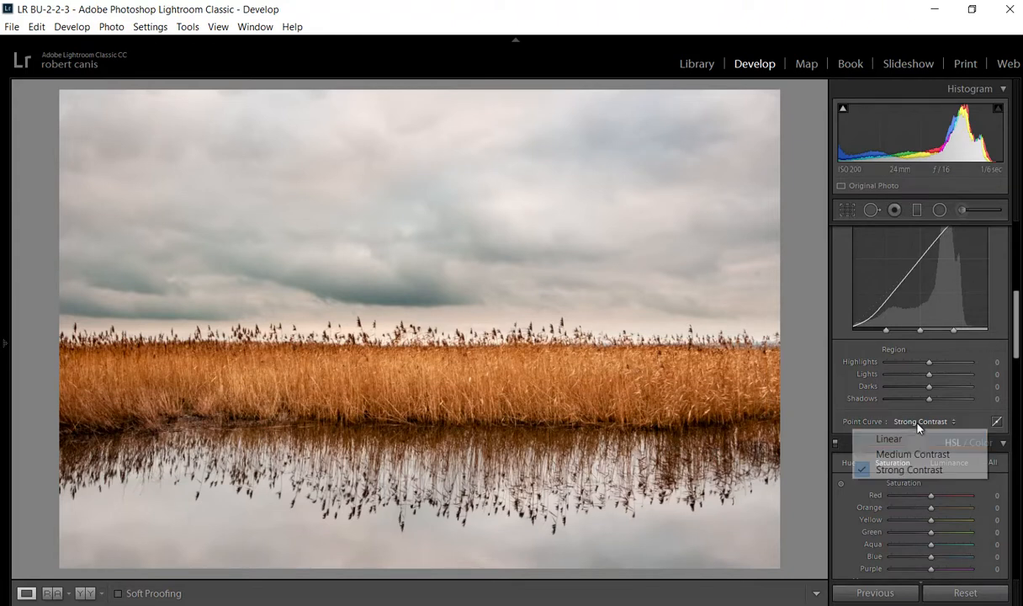
click(913, 437)
Apply the Medium Contrast point curve, switching back to Linear twice to compare the effect.
click(896, 421)
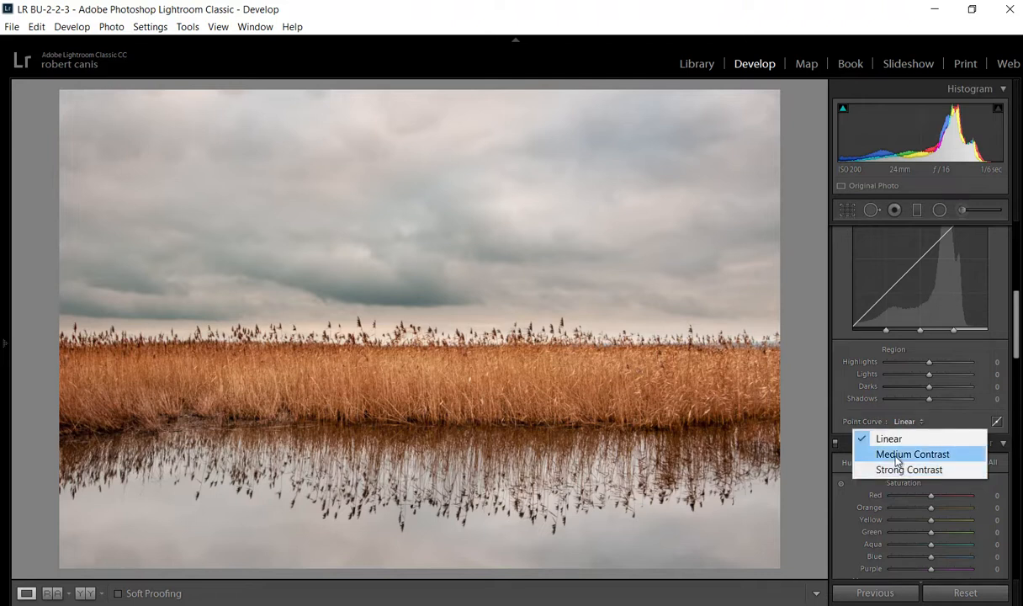
click(896, 455)
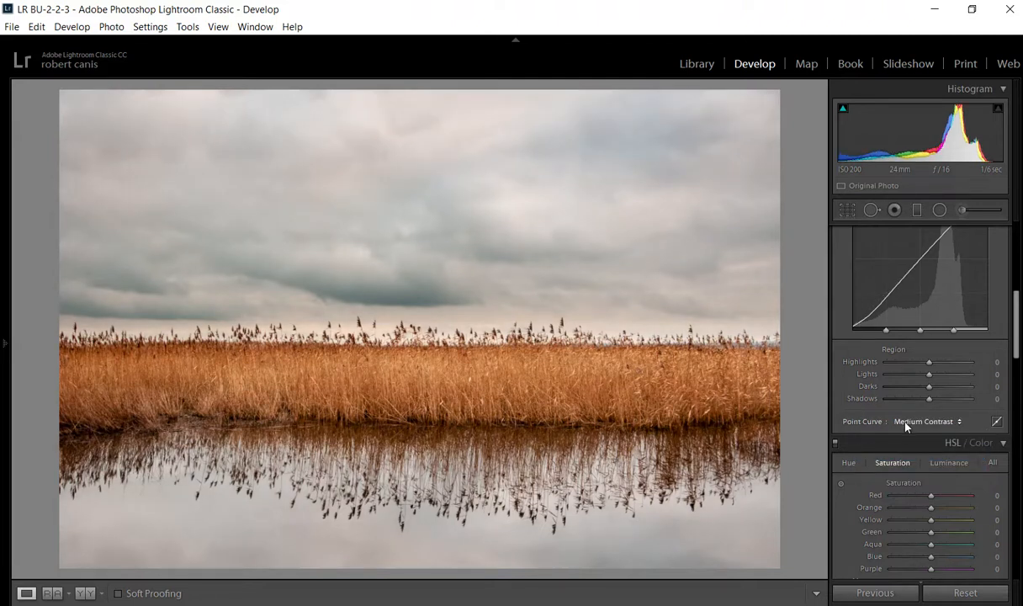
click(904, 420)
click(899, 435)
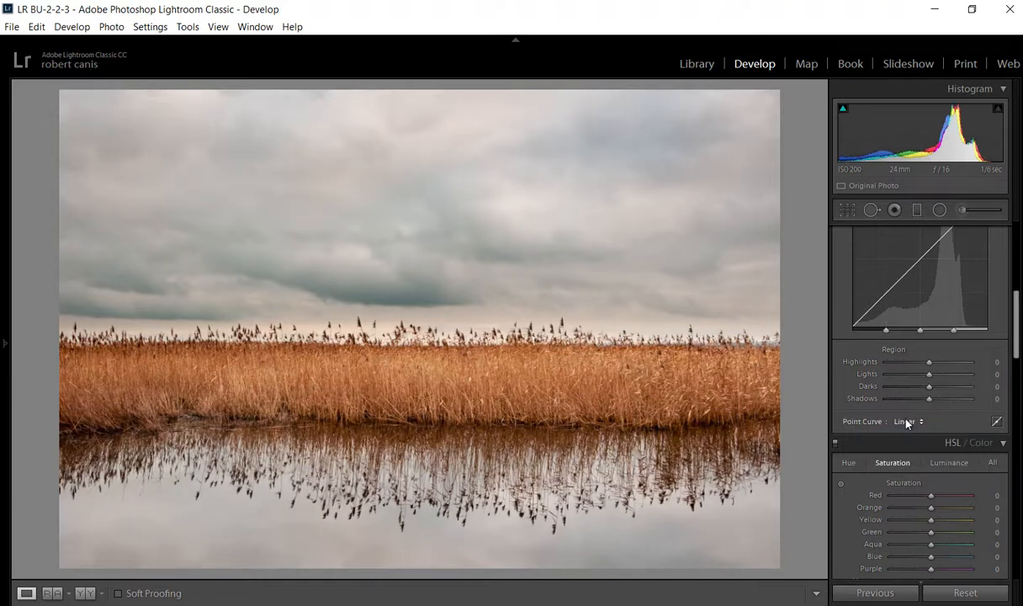
click(907, 421)
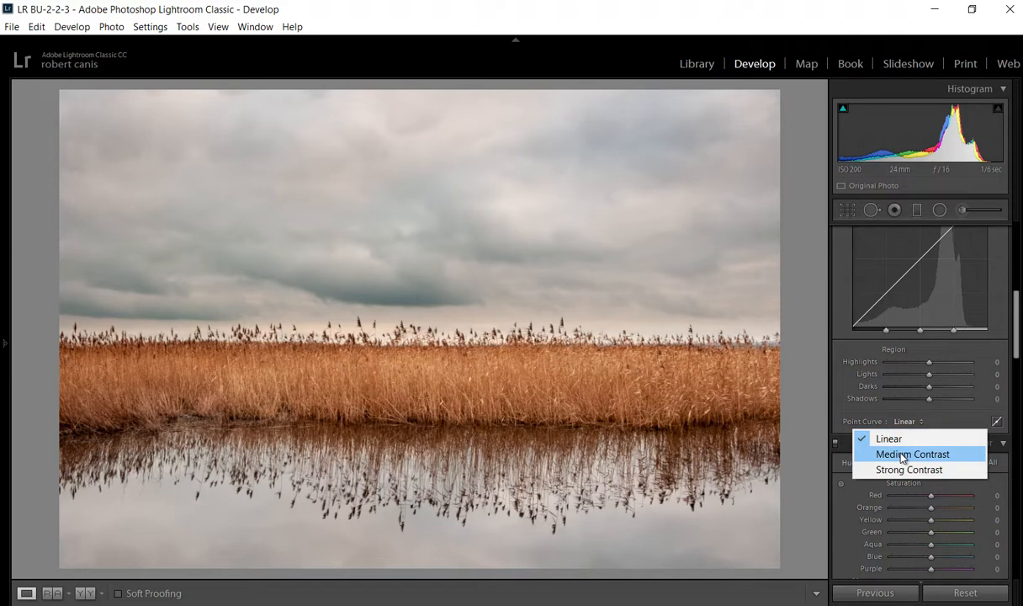
click(901, 455)
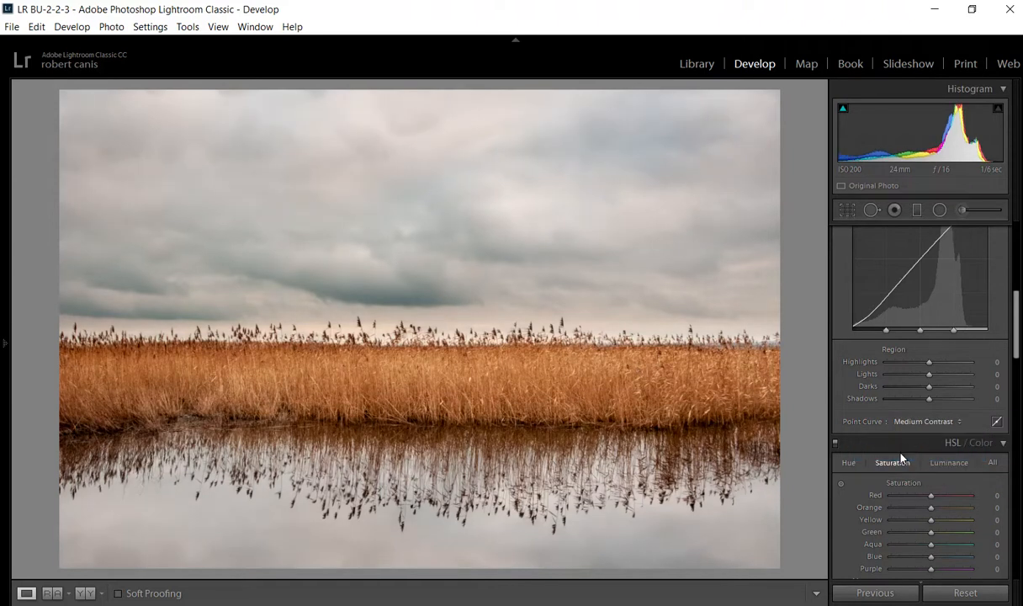
click(908, 421)
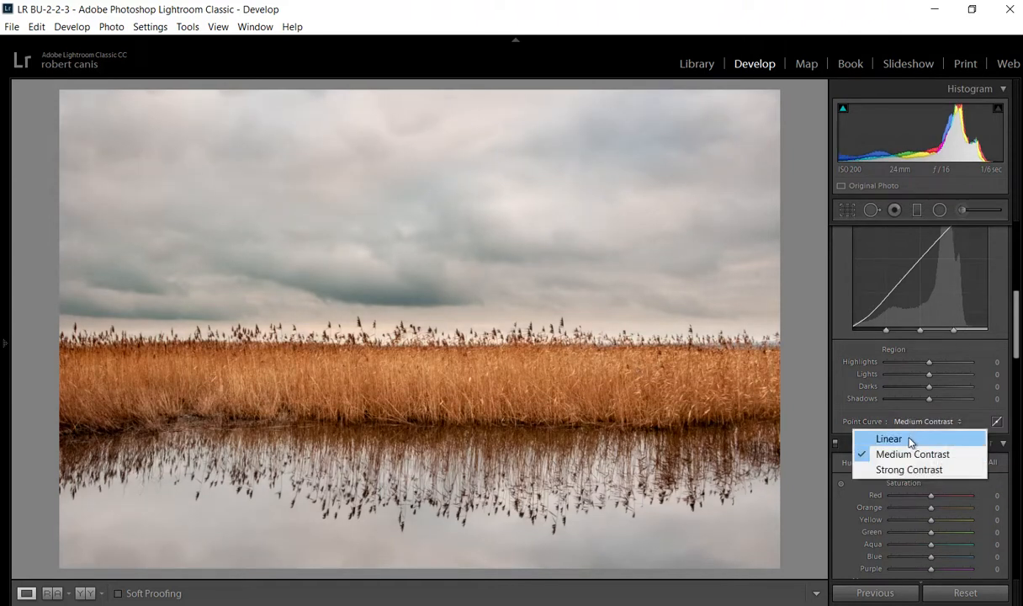
click(908, 438)
click(906, 421)
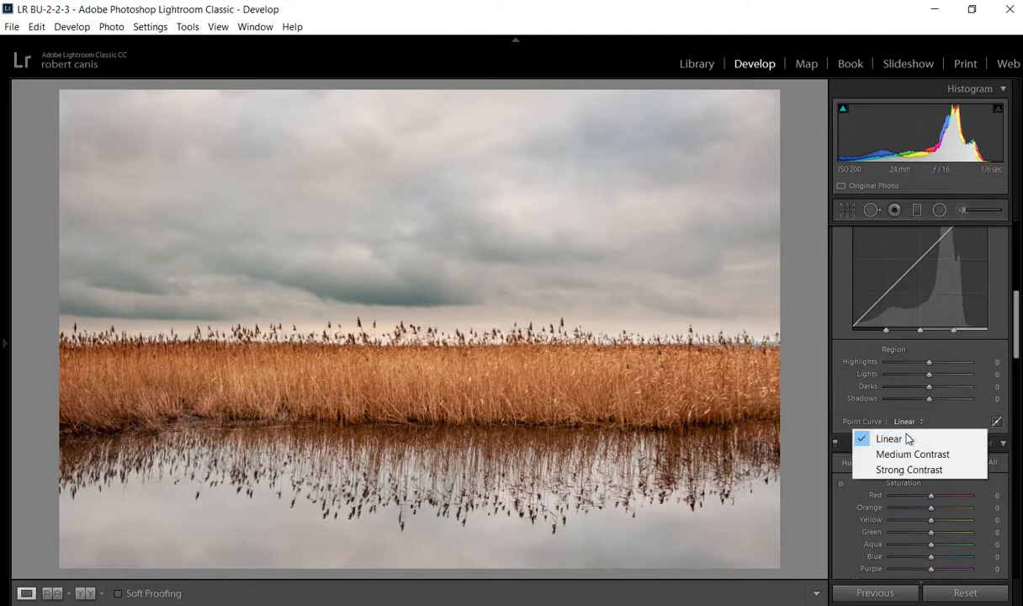
click(896, 456)
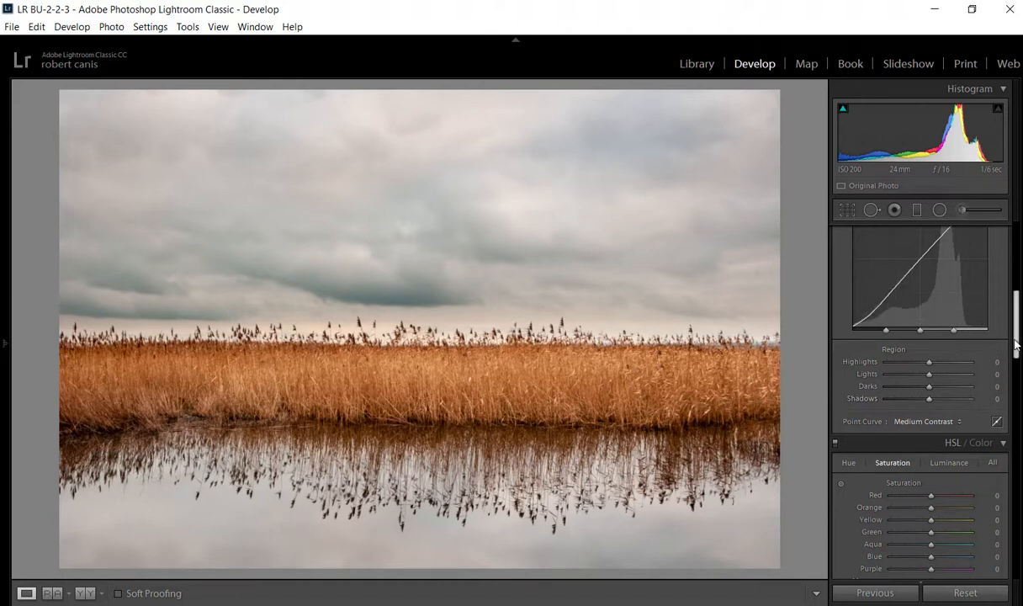
Enable lens profile corrections, switching them off and on several times to compare, and remove chromatic aberration.
scroll(997, 369, down, 5)
scroll(997, 395, down, 10)
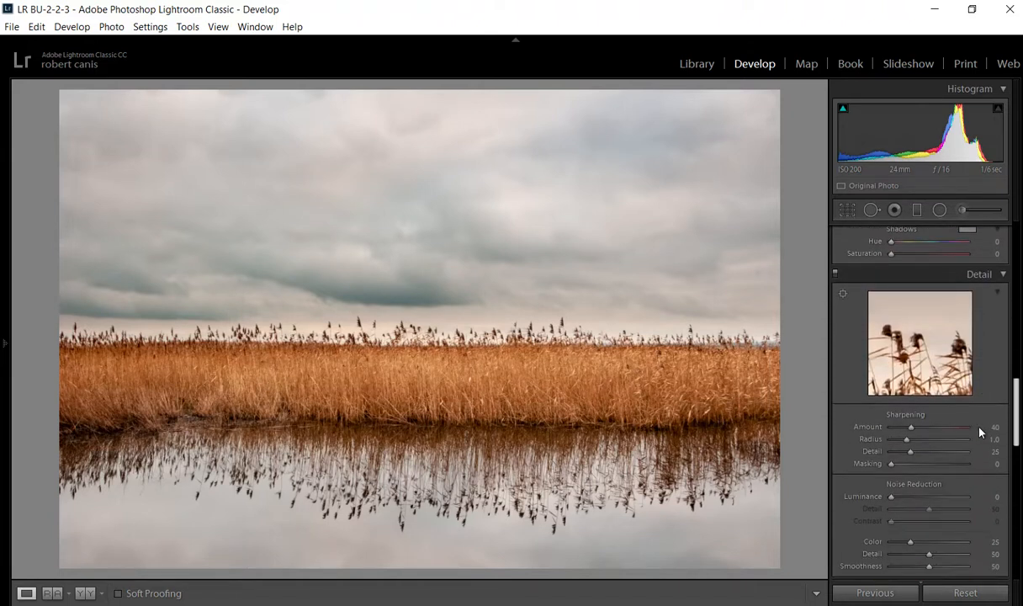
scroll(974, 457, down, 4)
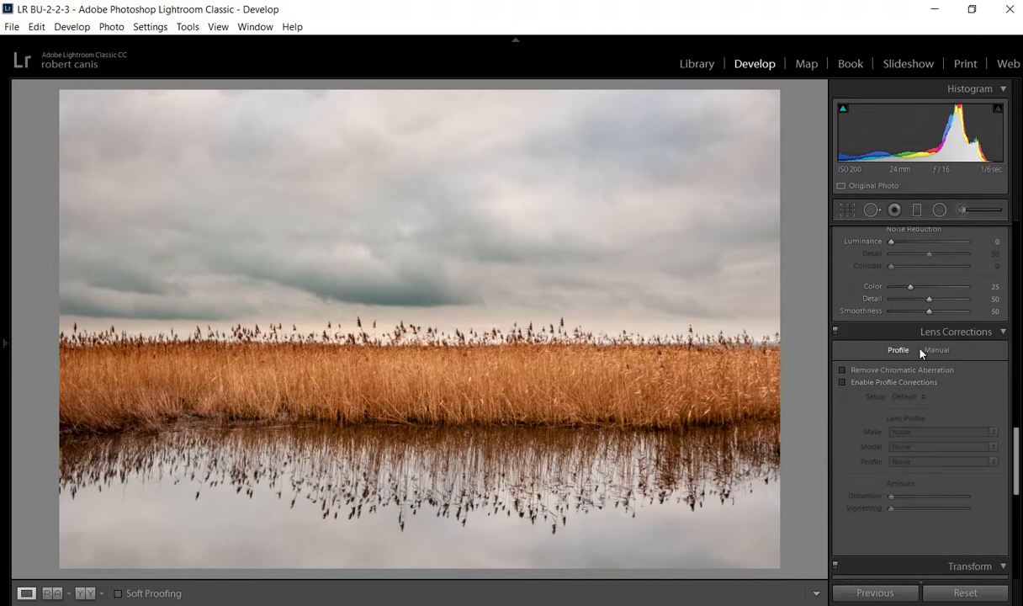
click(841, 383)
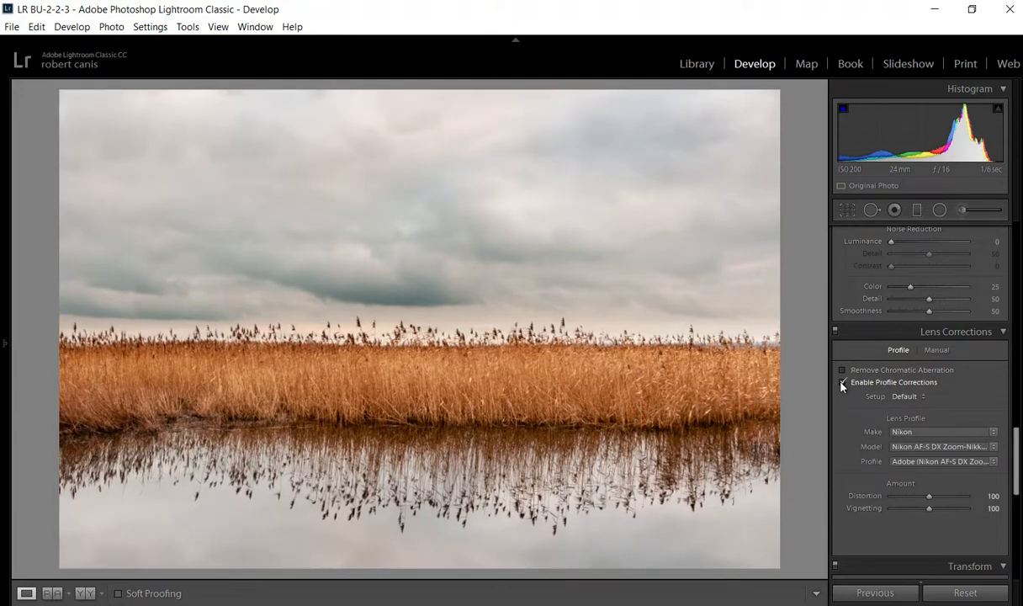
click(841, 382)
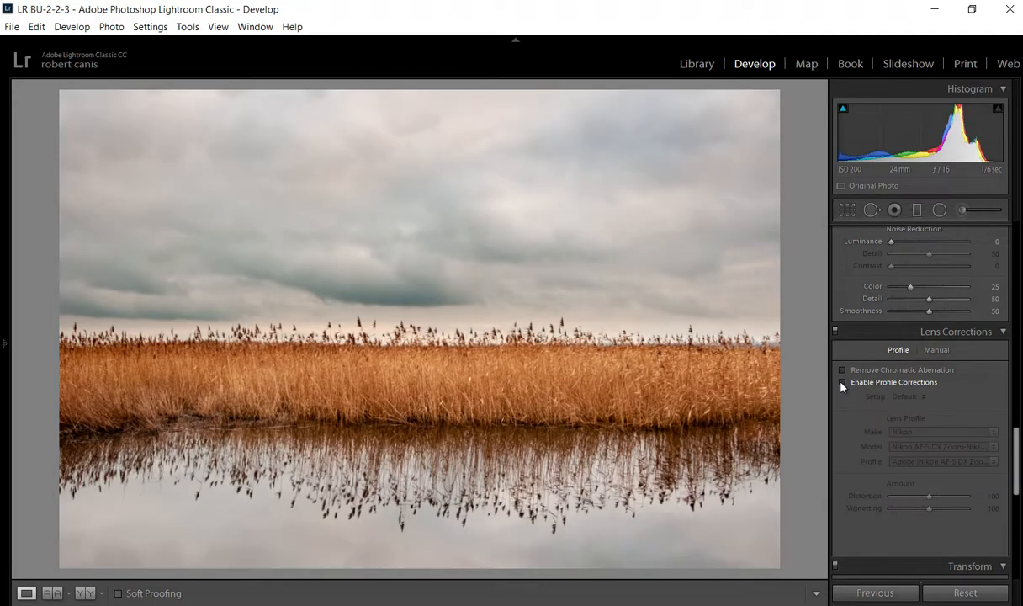
click(841, 382)
click(841, 383)
click(841, 383)
click(841, 383)
click(841, 382)
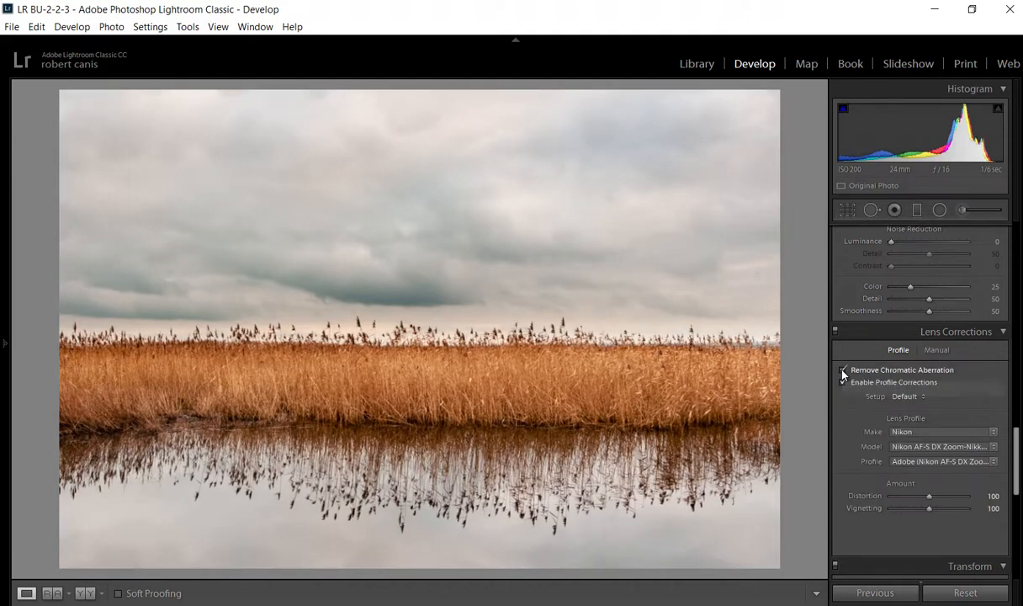
click(843, 371)
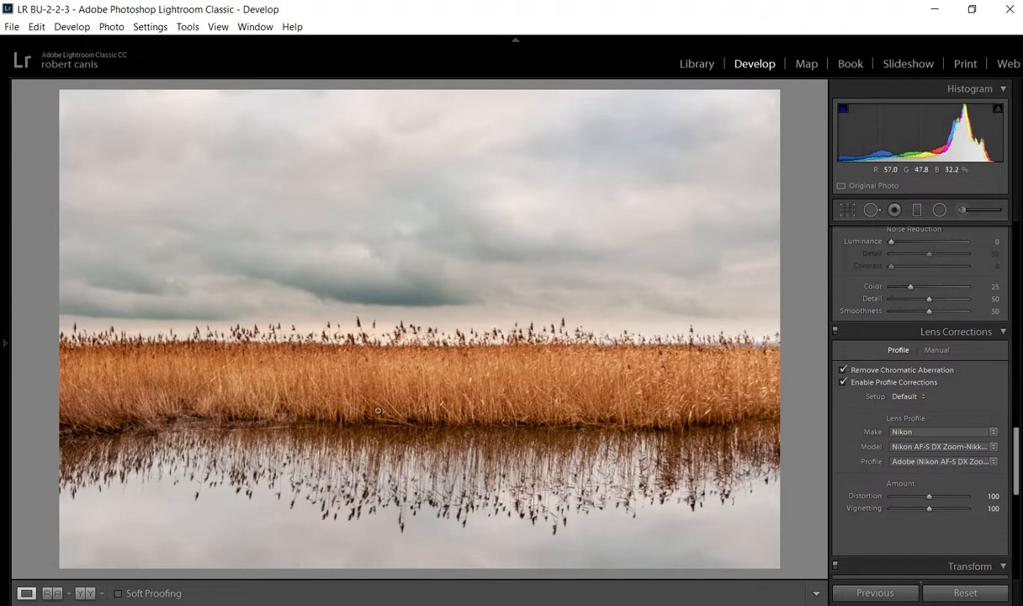
Compare the photo without and with lens profile corrections twice, leaving them enabled.
click(843, 382)
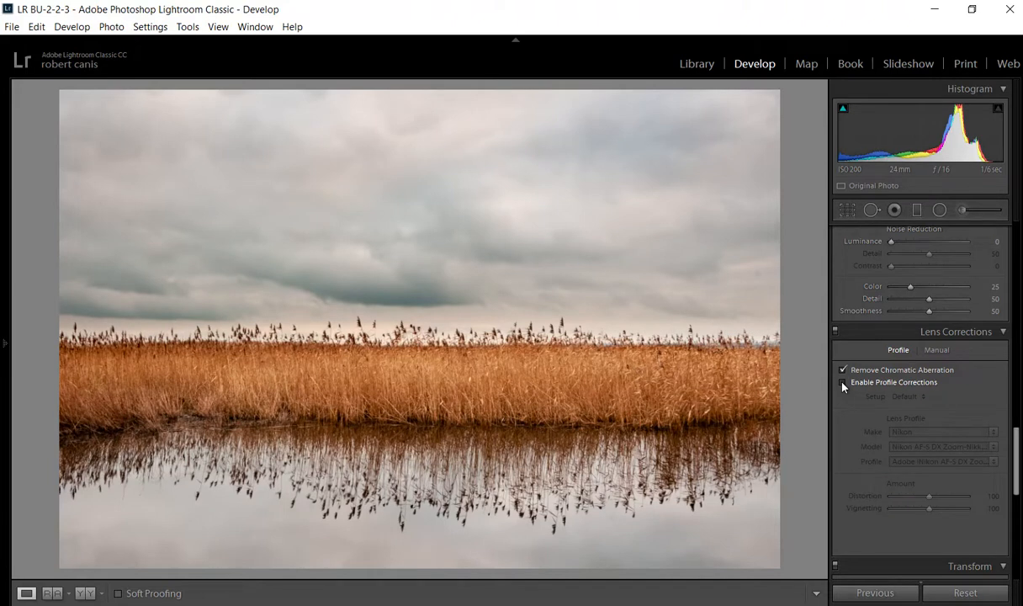
click(843, 383)
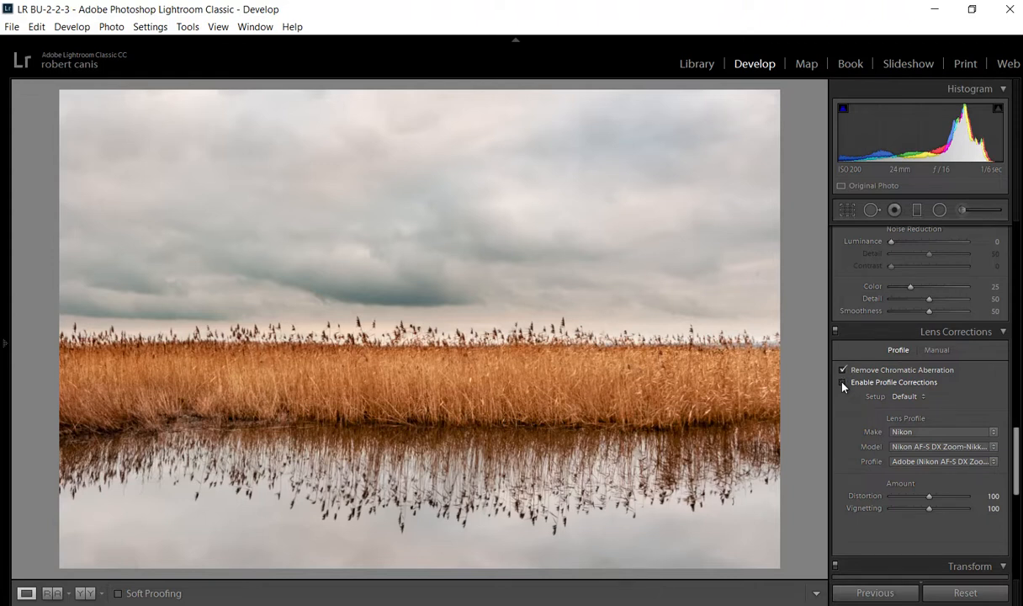
click(843, 382)
click(843, 382)
Lower the whole photo's Exposure to +0.20.
drag(1016, 477, 1015, 221)
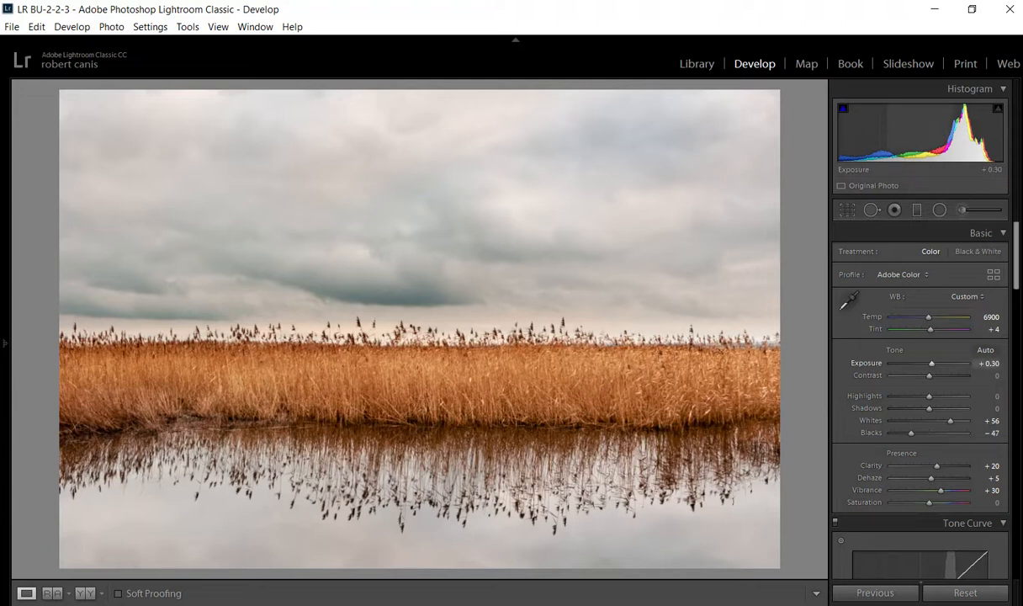
key(Down)
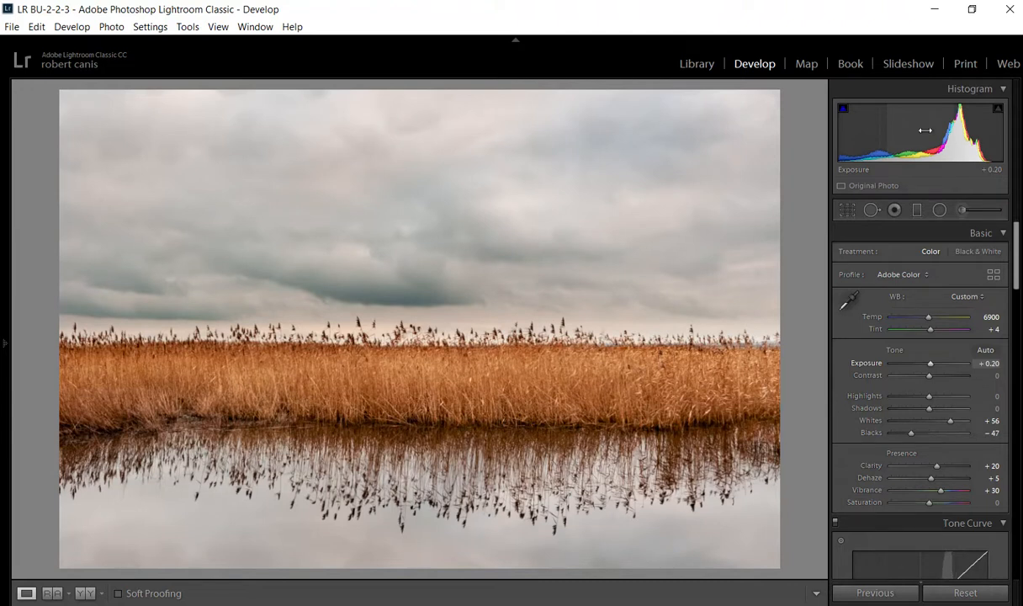
Apply the Light vignetting preset to the photo and return to the enlarged image view.
click(5, 342)
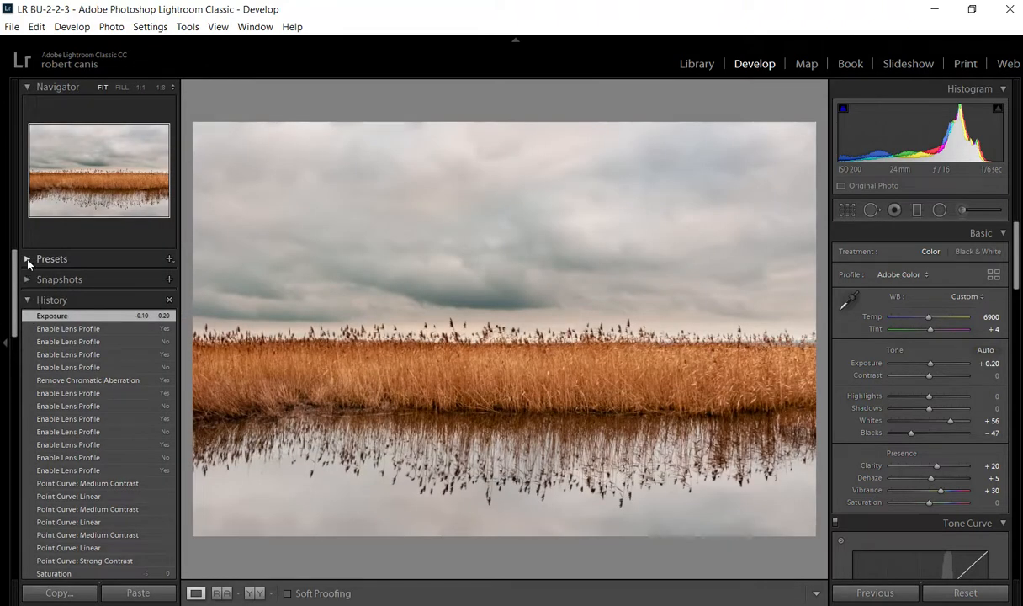
click(28, 261)
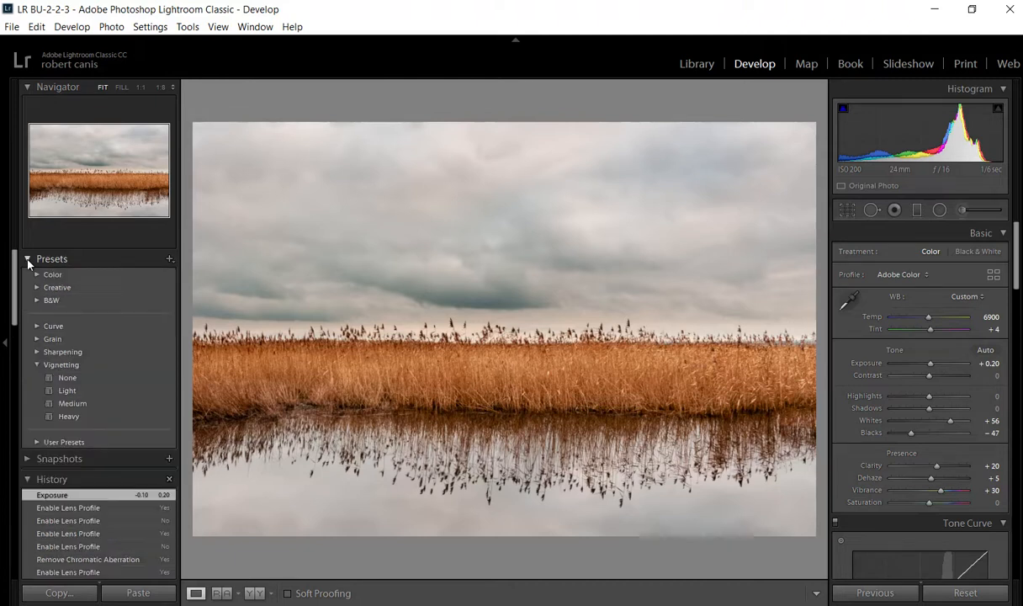
click(36, 364)
click(37, 364)
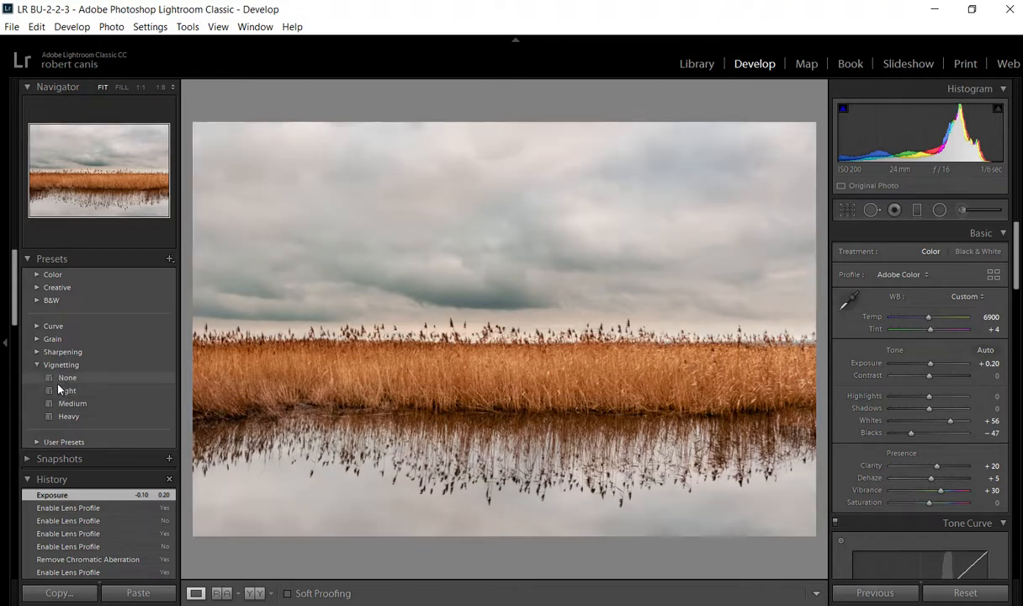
click(65, 390)
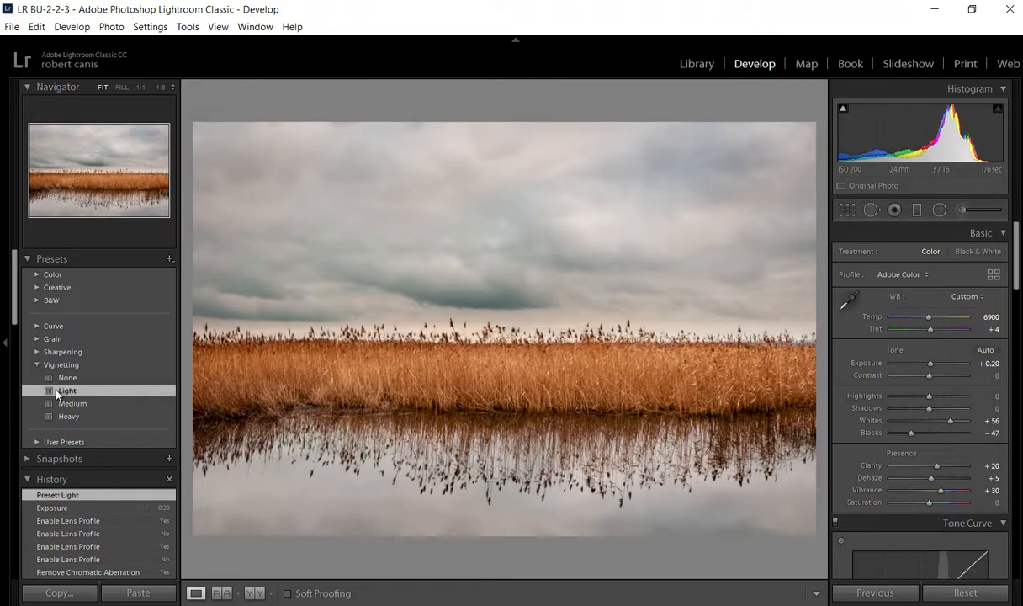
click(4, 342)
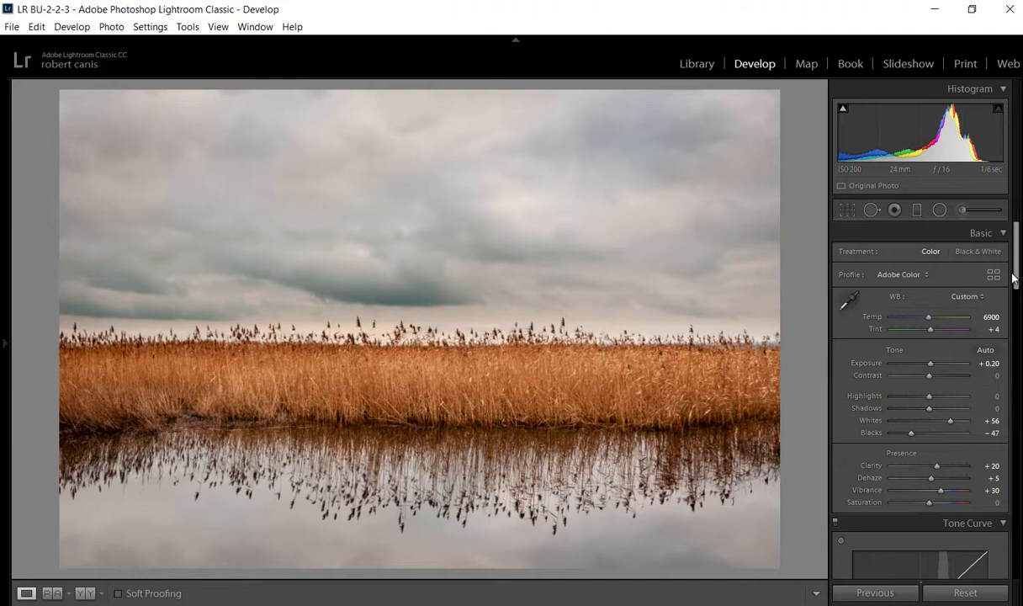
Set the sharpening Amount to 103, judging the effect in a greyscale preview of the enlarged reeds.
drag(1016, 280, 967, 439)
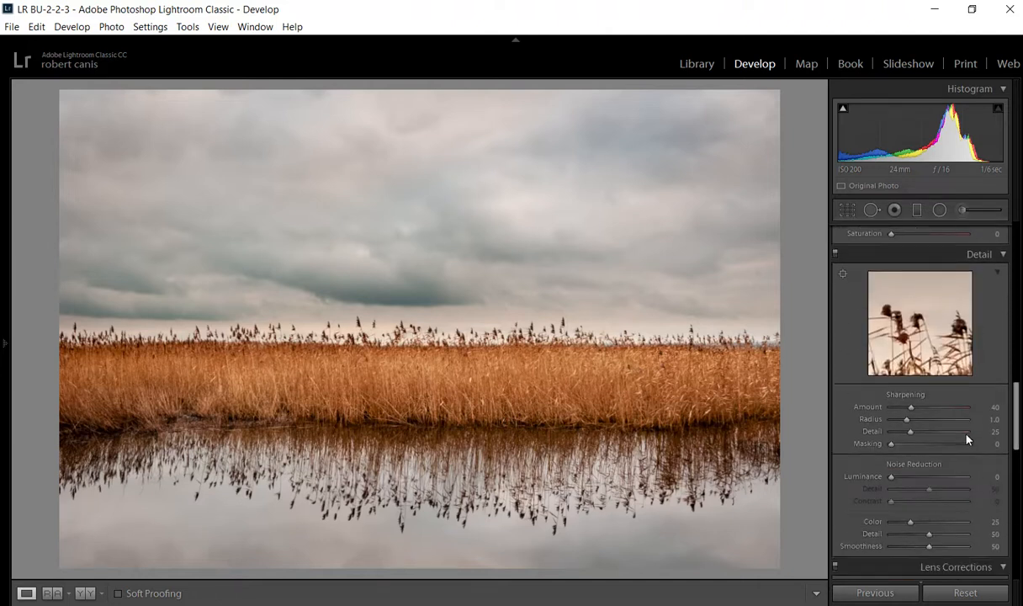
click(391, 401)
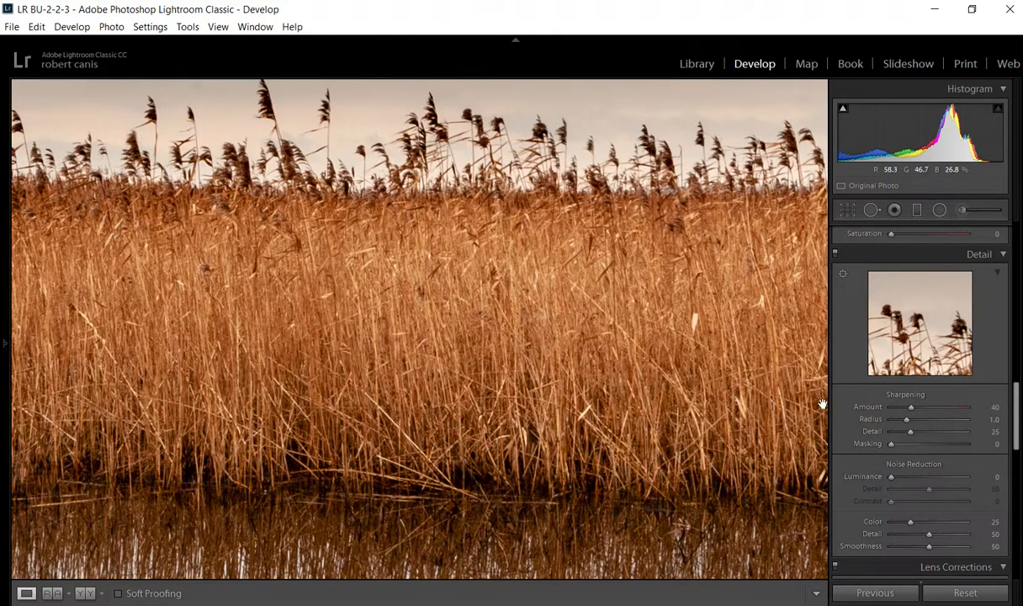
alt+click(911, 410)
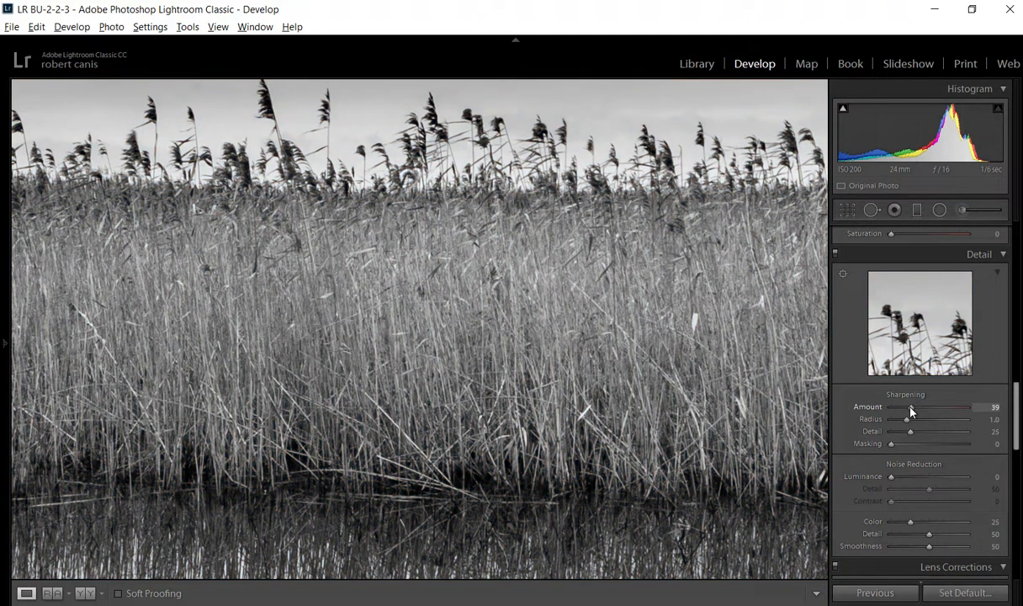
drag(911, 410, 882, 416)
double_click(867, 406)
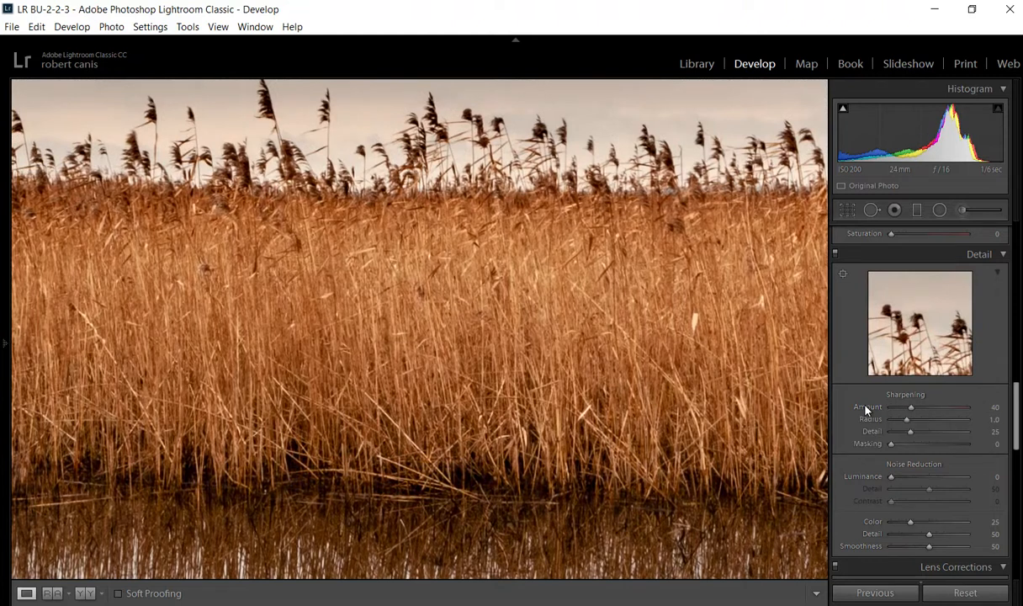
alt+click(911, 410)
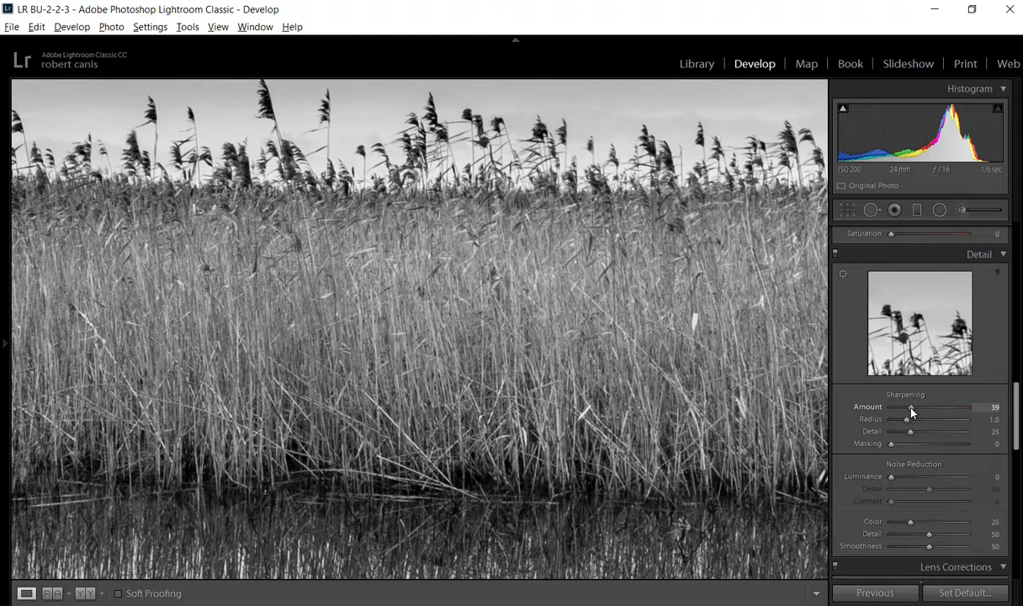
drag(911, 410, 943, 423)
click(589, 411)
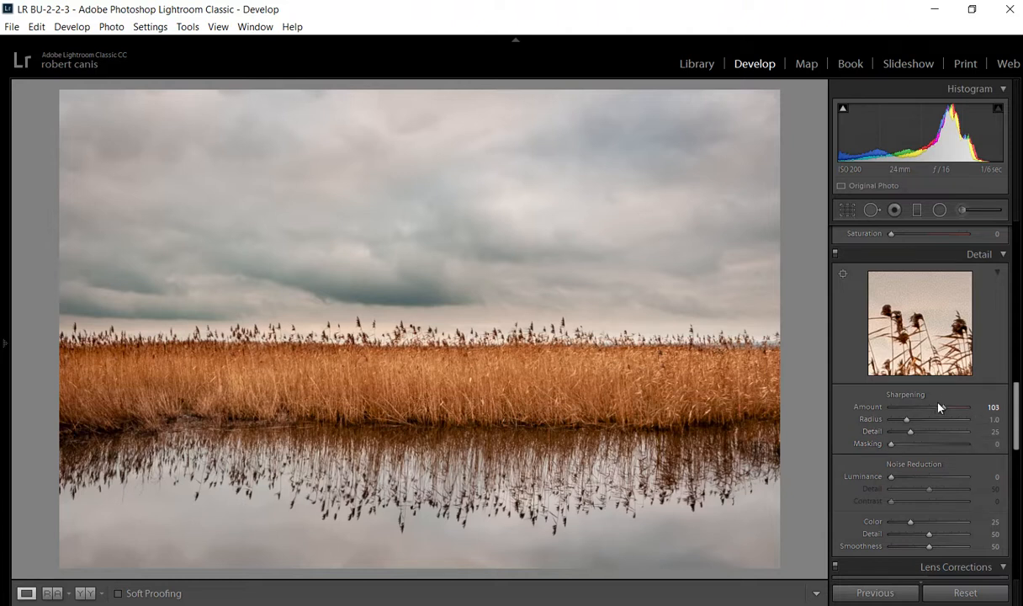
Set the sharpening Masking to 25 using the mask preview, limiting sharpening mainly to the reeds and their reflections.
alt+click(891, 444)
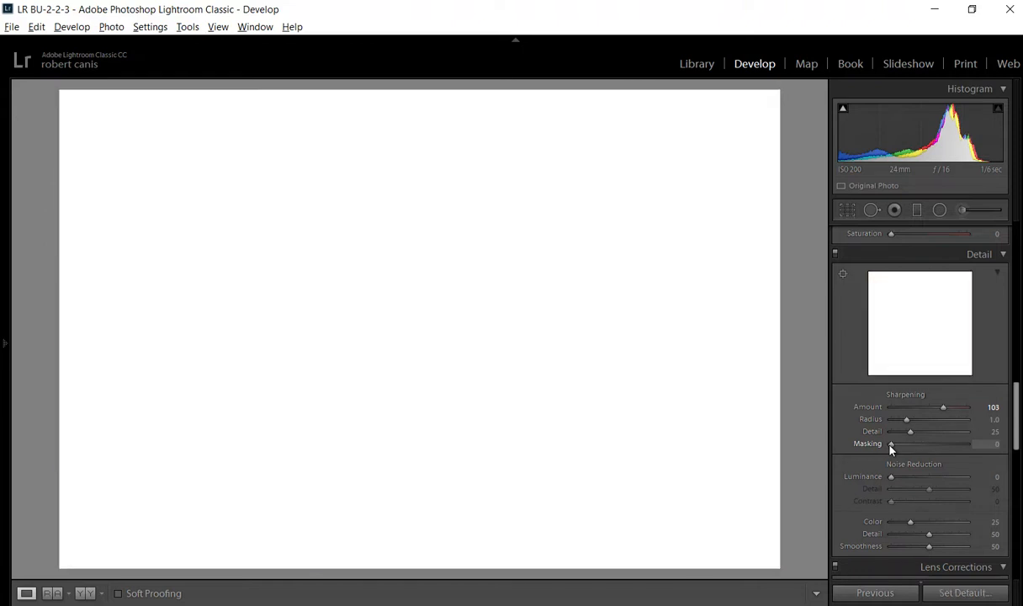
drag(891, 447, 899, 453)
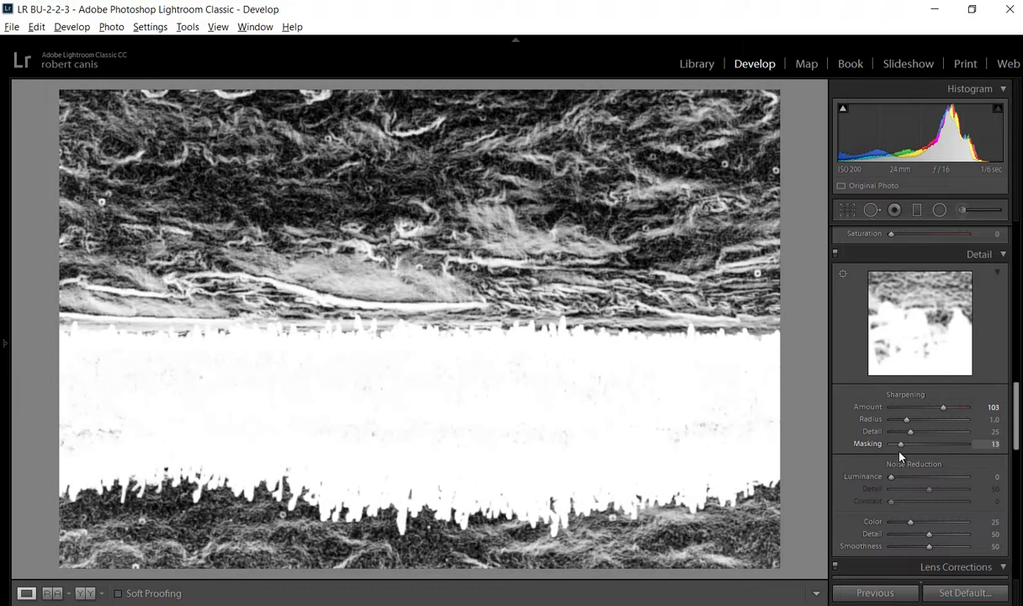
drag(899, 454, 930, 463)
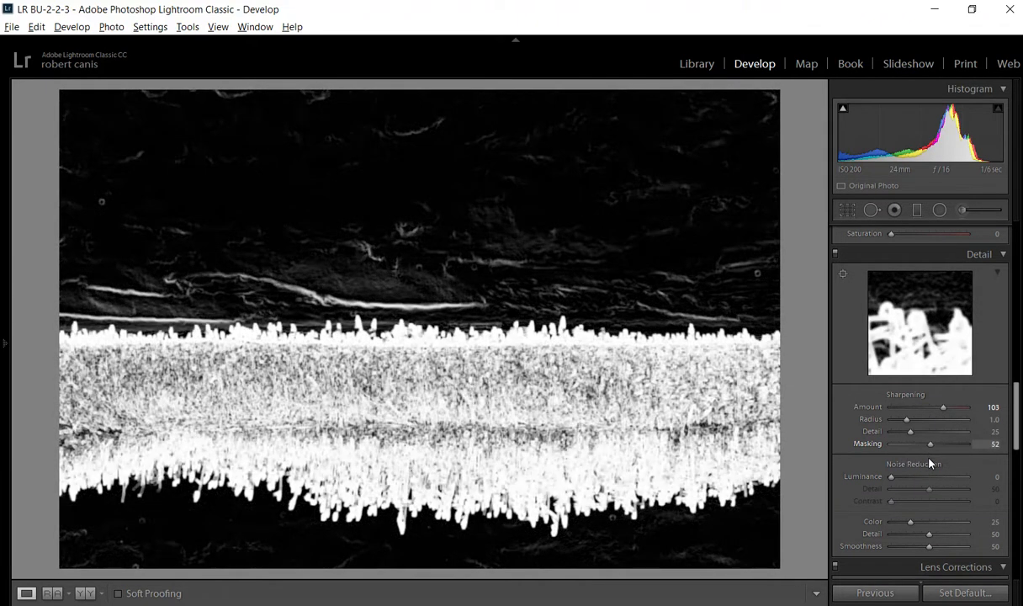
mouse_move(930, 462)
mouse_down()
mouse_move(955, 463)
mouse_move(893, 464)
mouse_move(919, 470)
mouse_up()
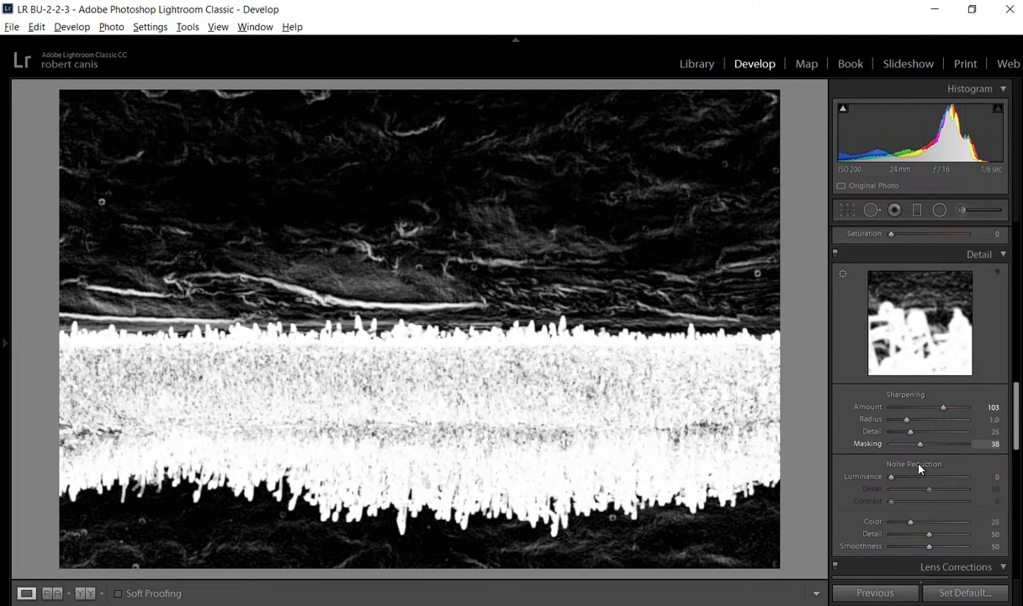
drag(919, 470, 899, 468)
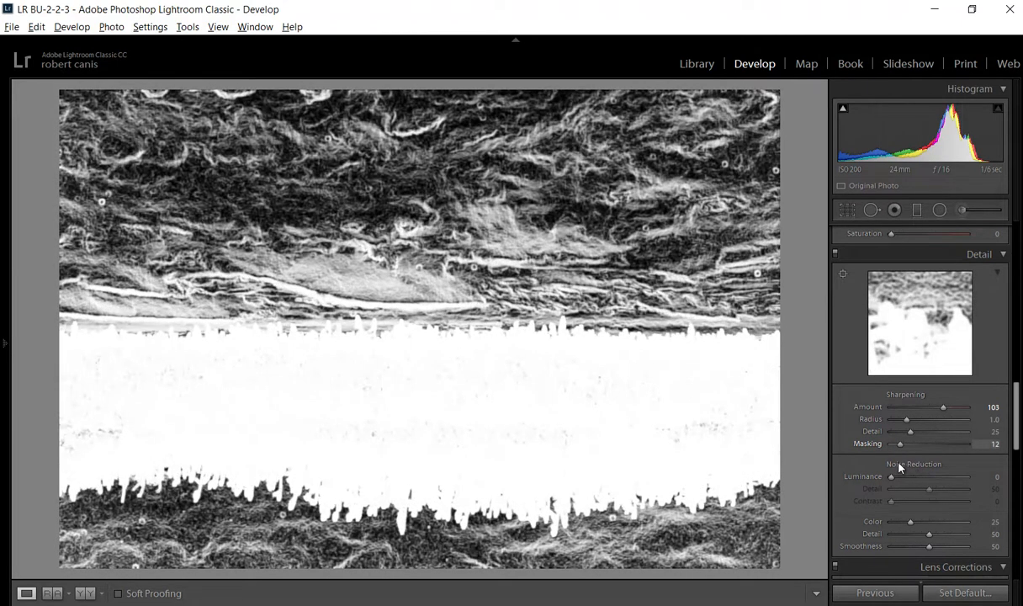
drag(898, 467, 931, 450)
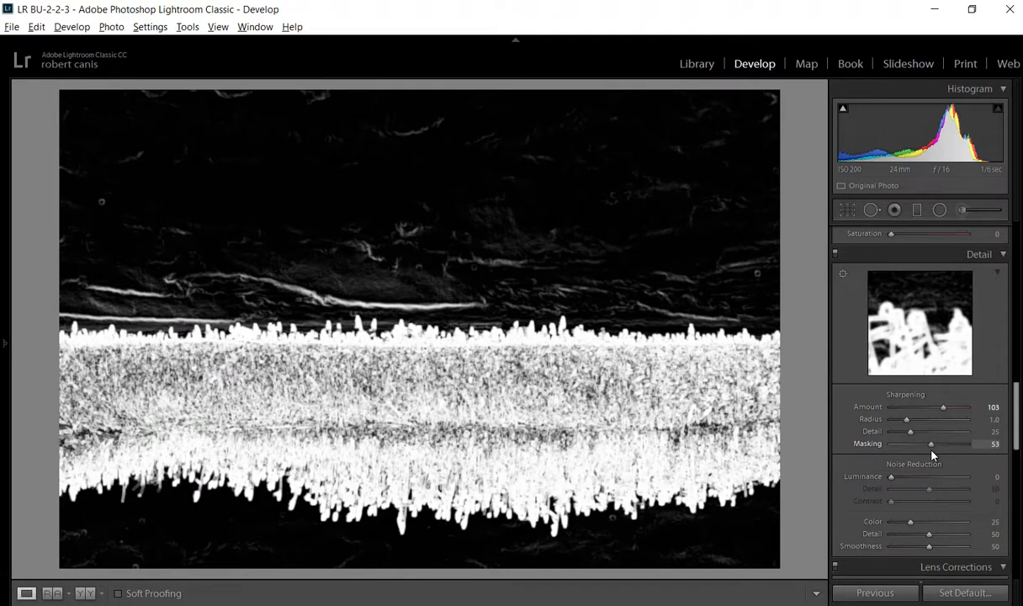
drag(931, 454, 909, 455)
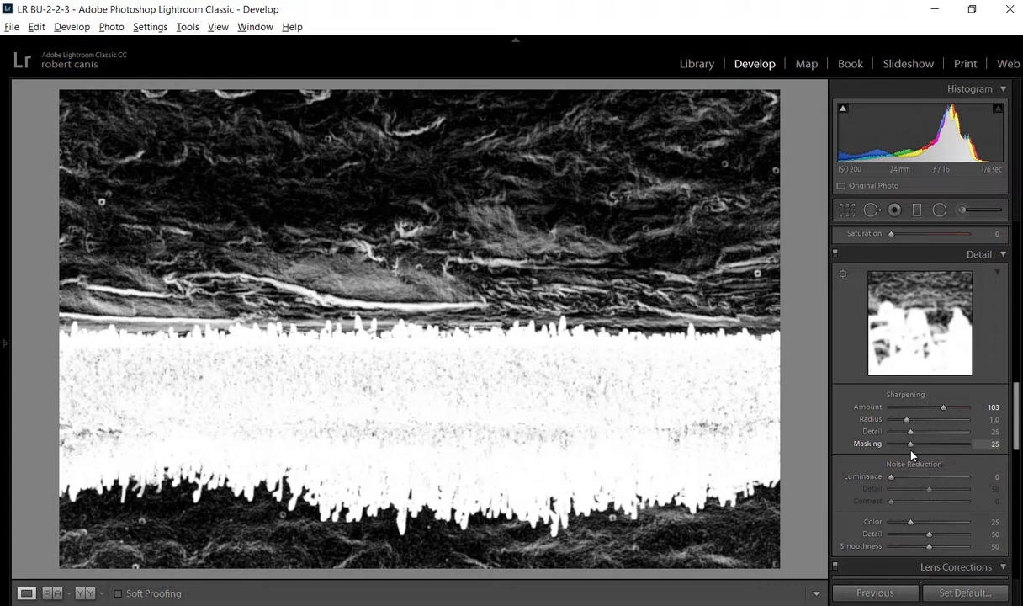
drag(911, 455, 911, 455)
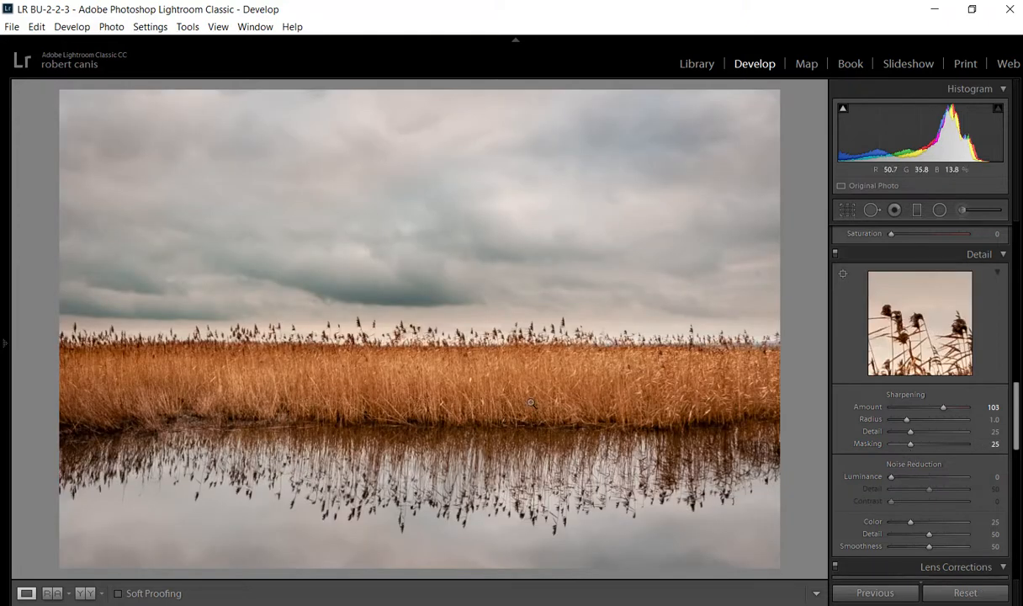
Compare the enlarged reeds before and after sharpening in the edit history, leaving the latest Edge Masking state active.
click(469, 397)
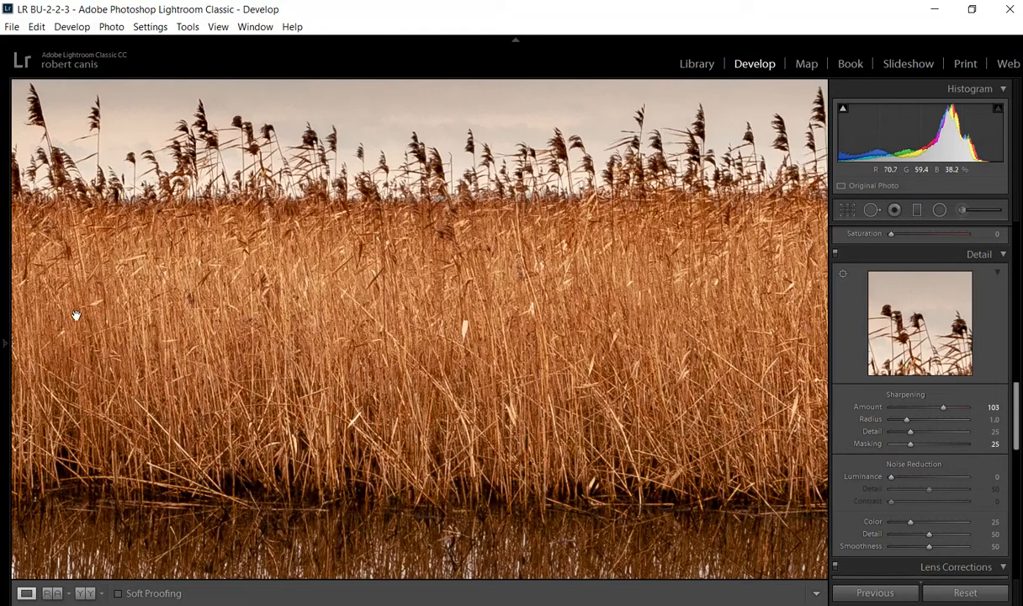
click(5, 344)
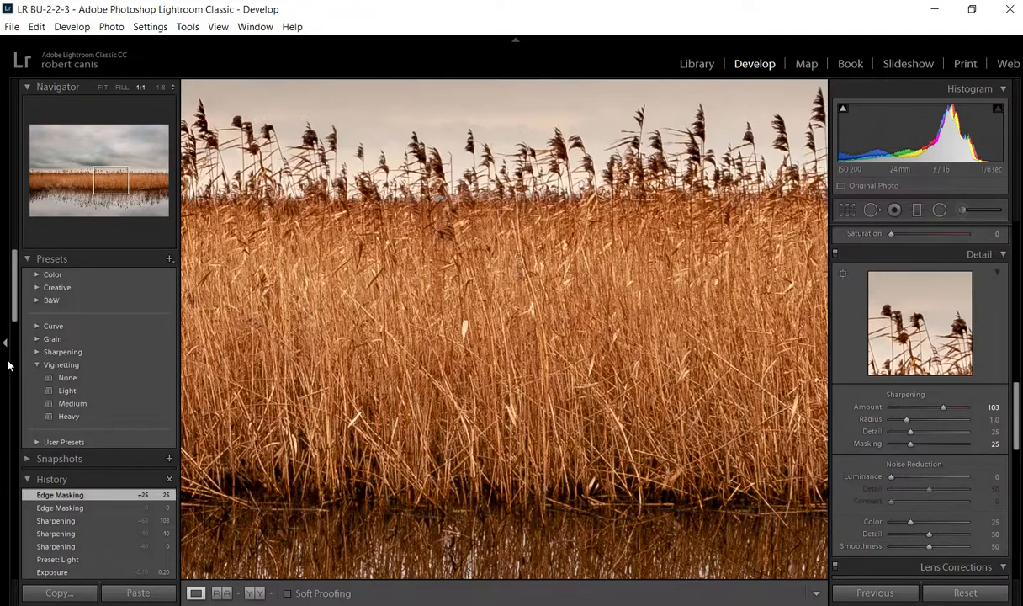
scroll(84, 468, down, 4)
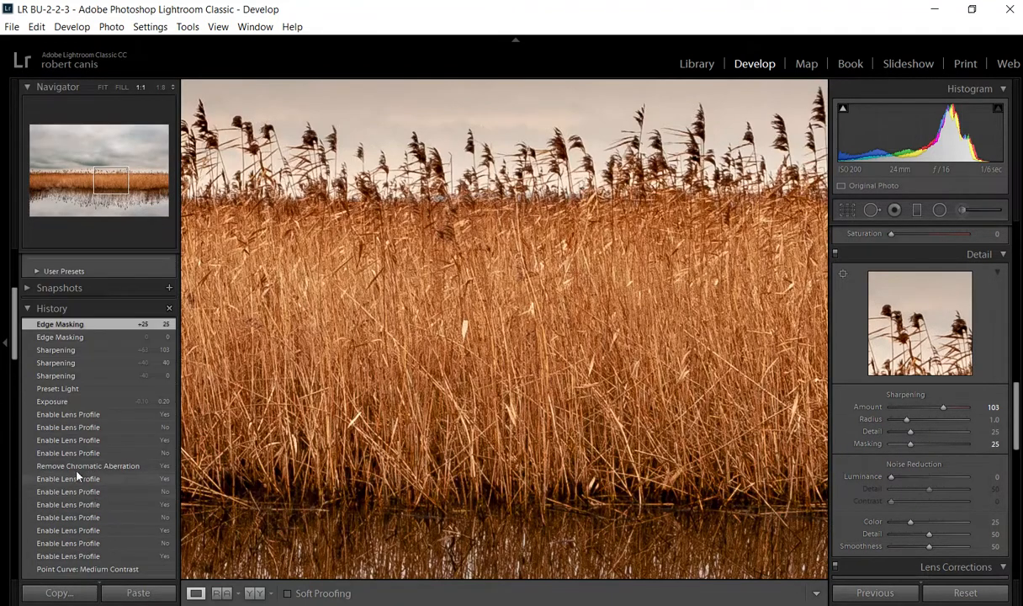
click(50, 390)
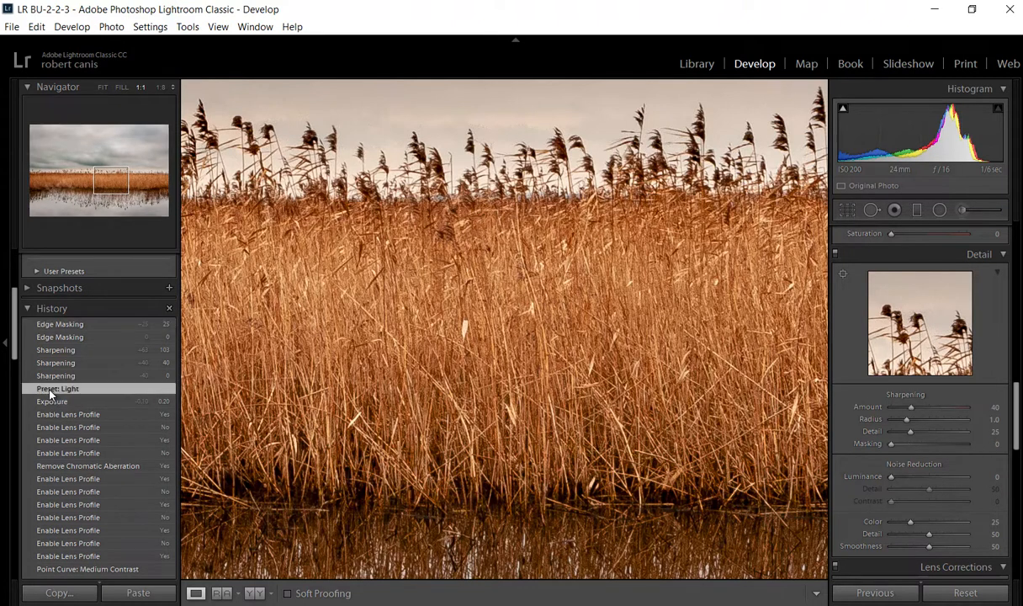
click(47, 375)
click(48, 390)
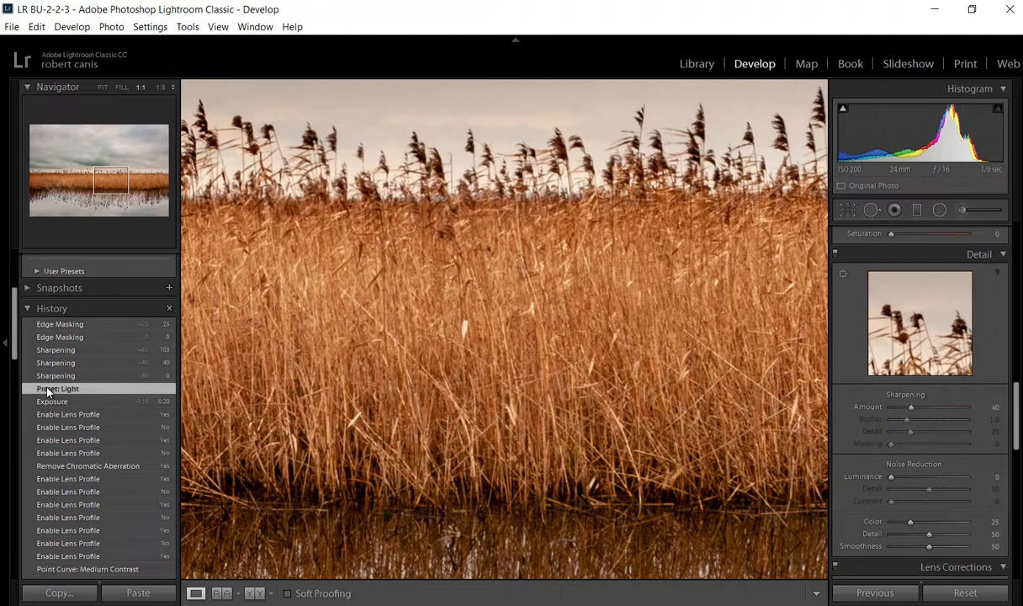
click(50, 325)
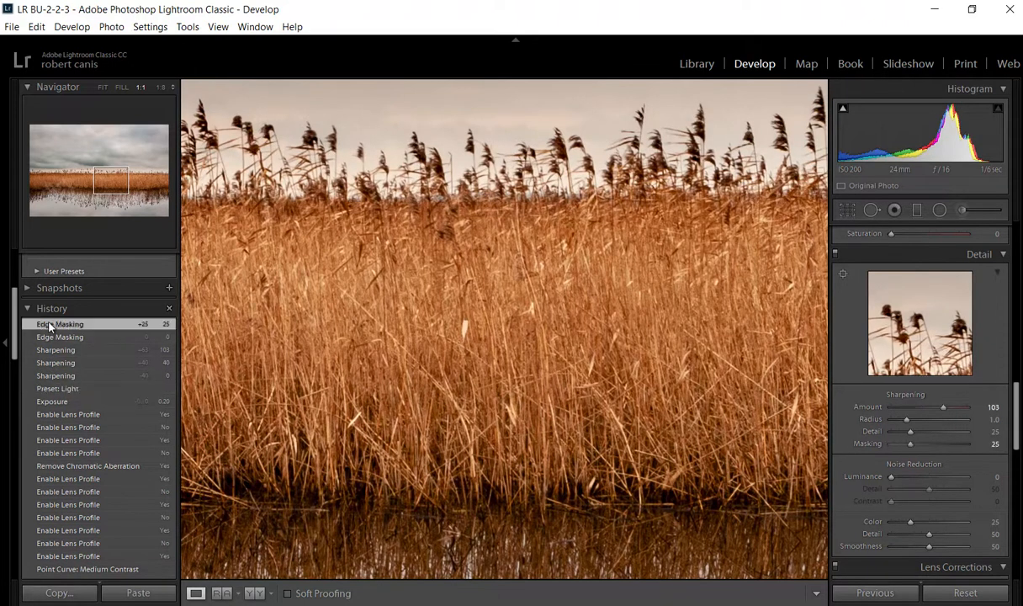
click(44, 388)
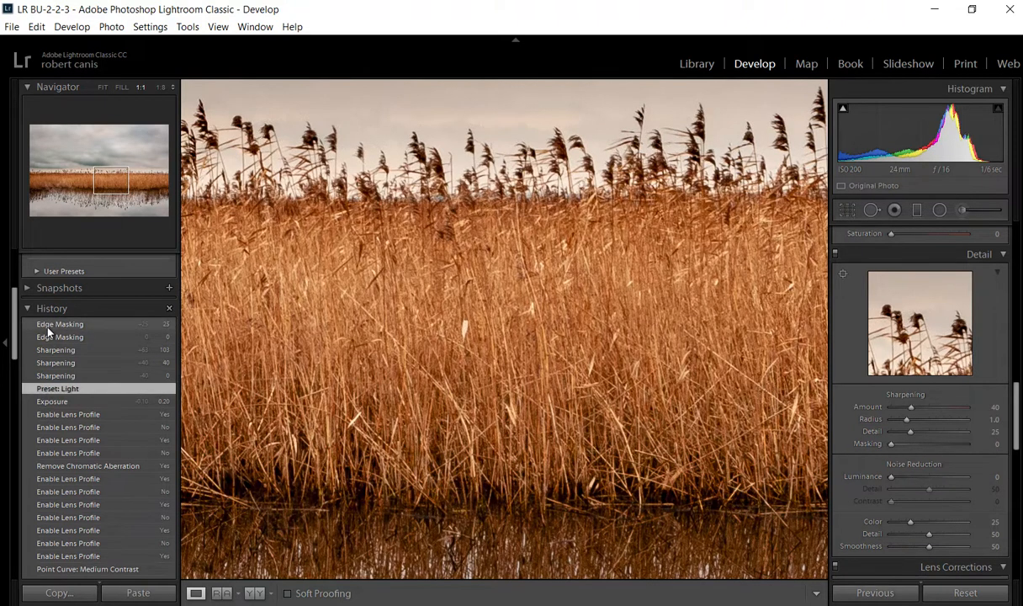
click(48, 326)
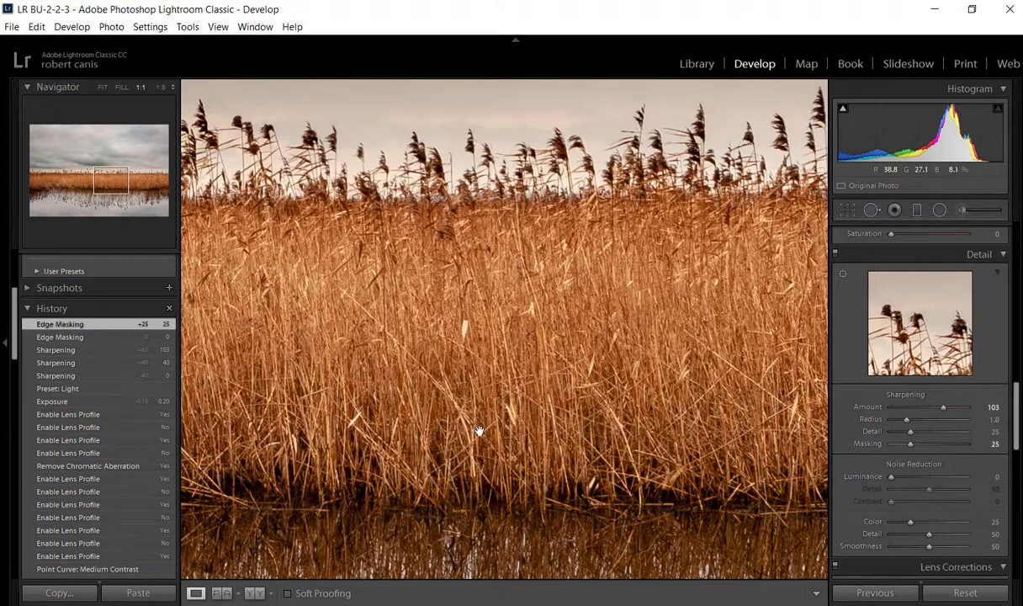
click(428, 398)
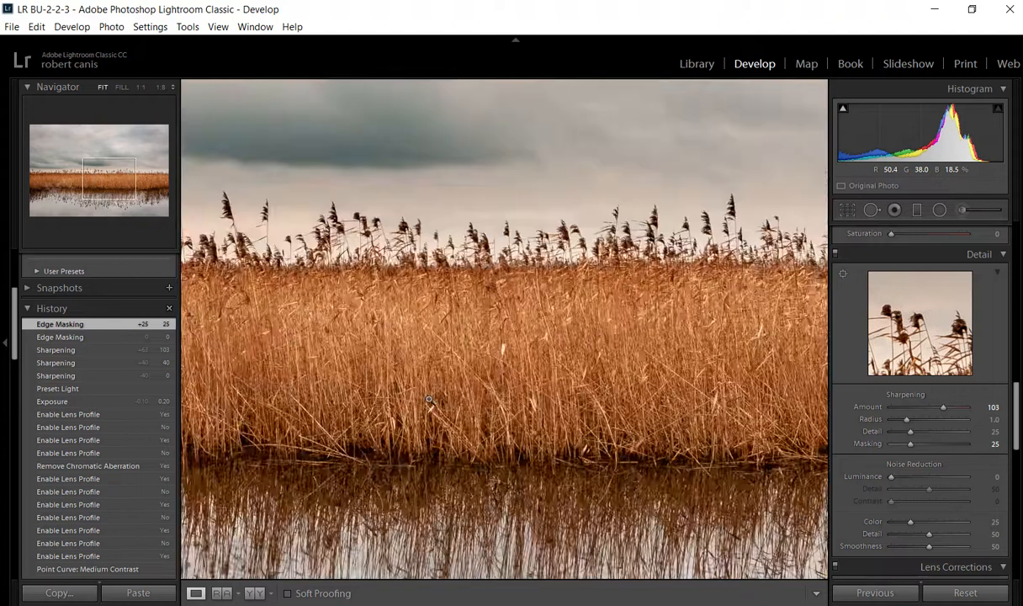
click(7, 345)
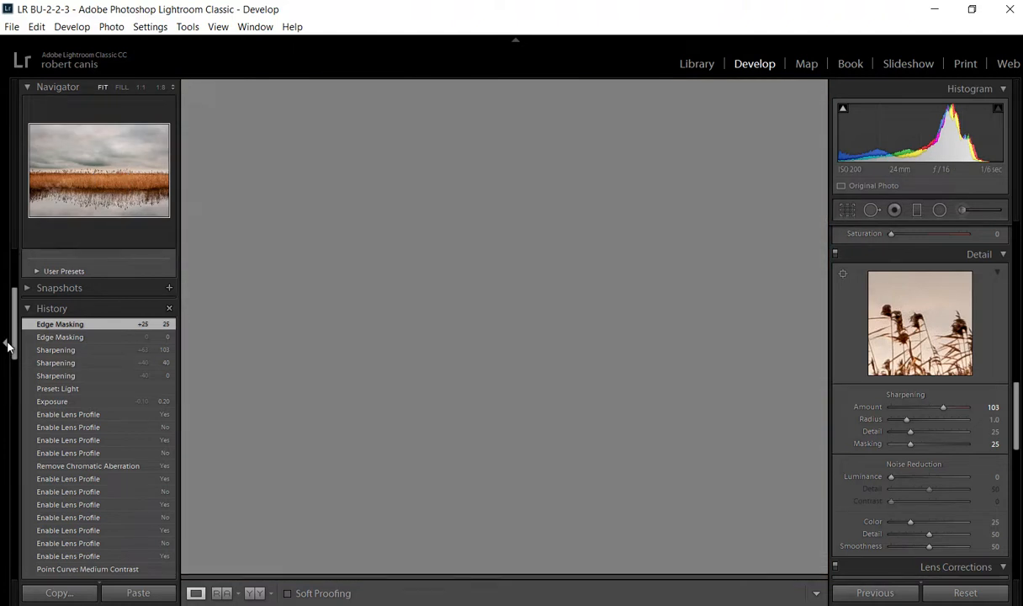
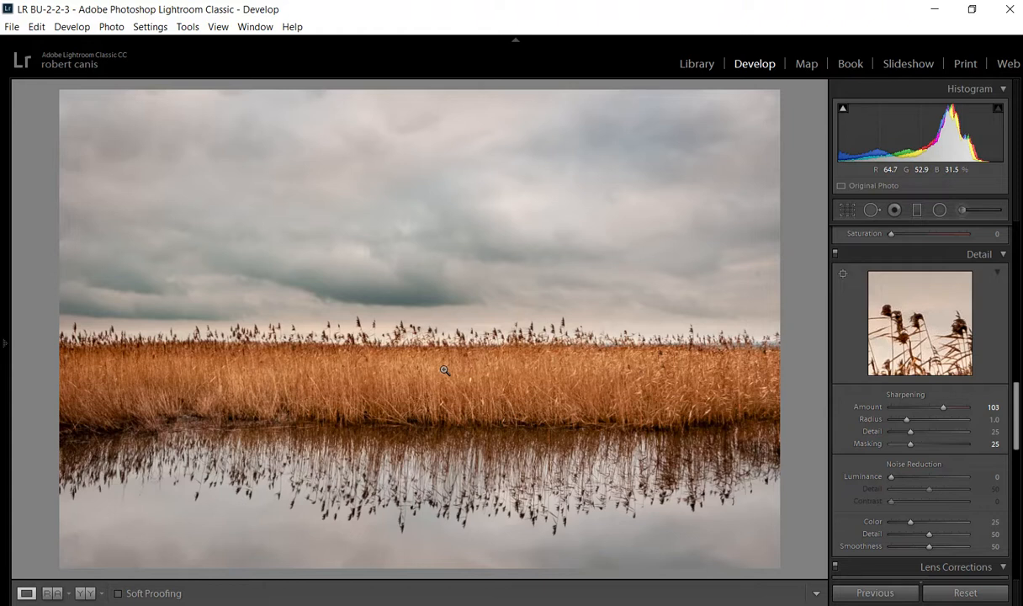
Rotate the photo upside down to examine its tonal balance, and rotate it back upright.
key(ctrl+bracketright)
key(ctrl+bracketright)
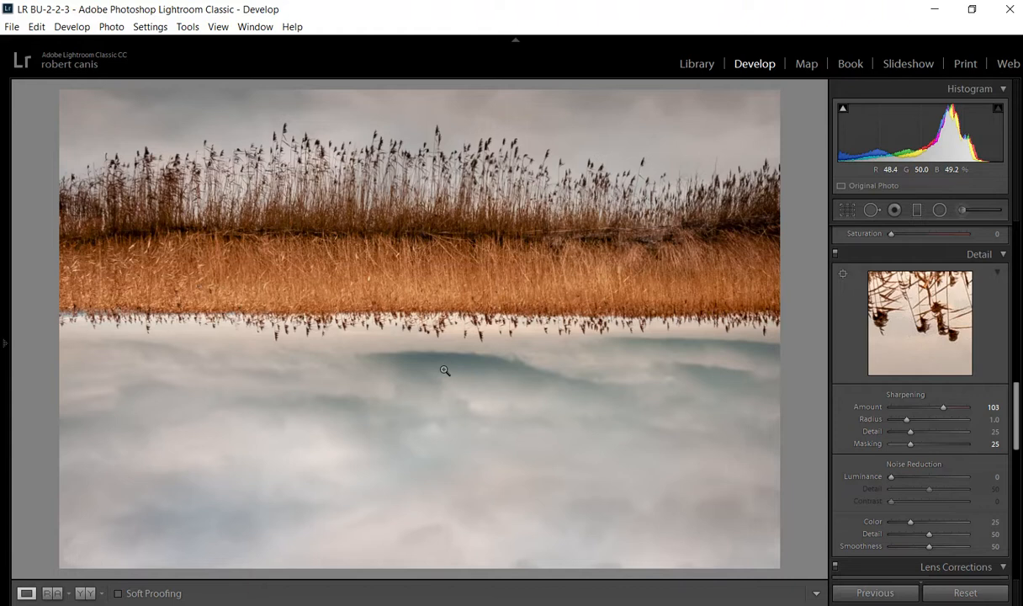
key(ctrl+bracketright)
key(ctrl+bracketright)
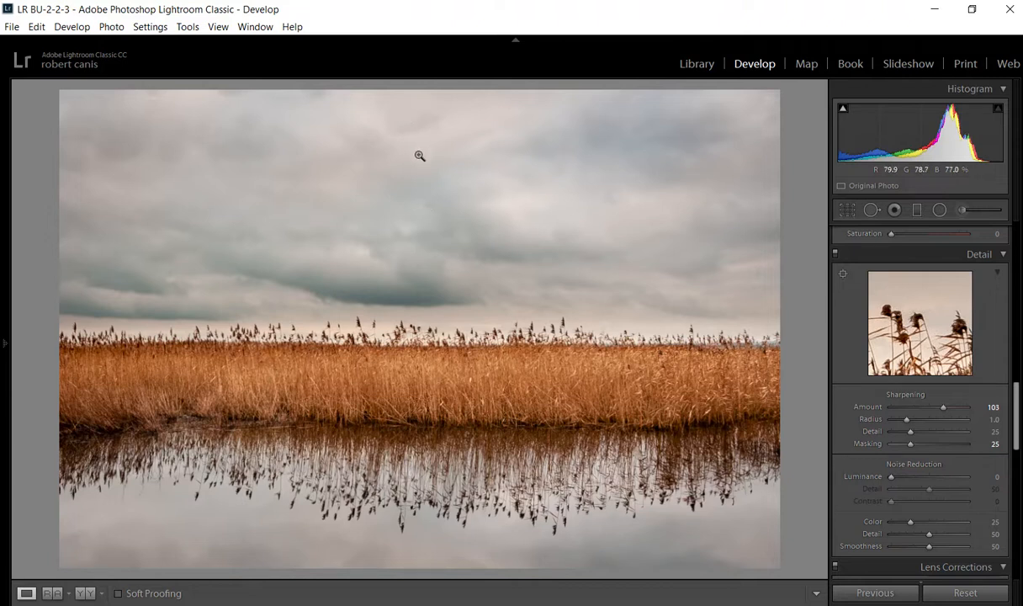
Add a Burn (Darken) graduated filter with Exposure −0.30 over the upper part of the sky.
key(m)
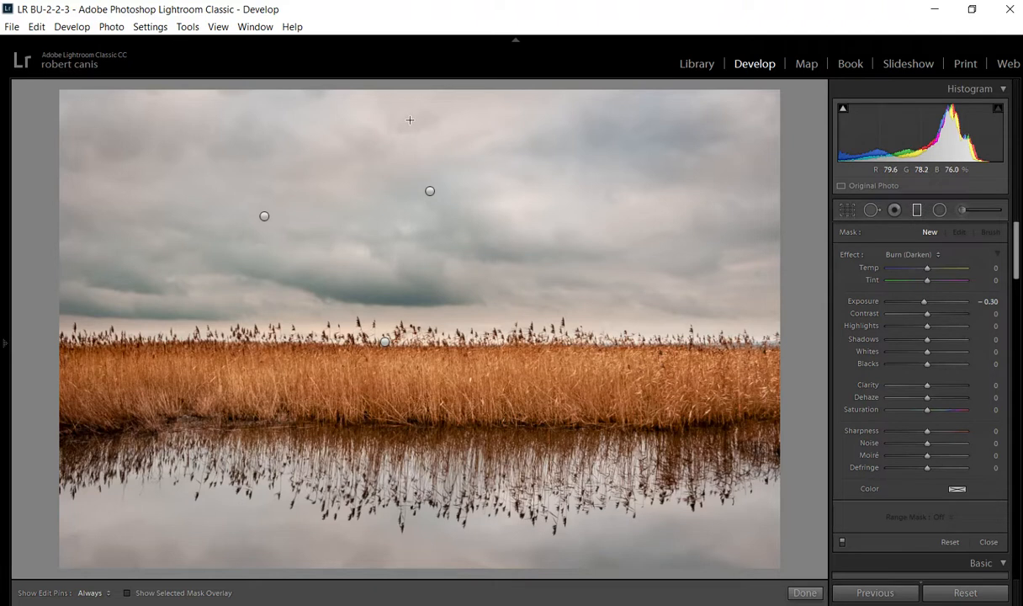
drag(409, 118, 417, 211)
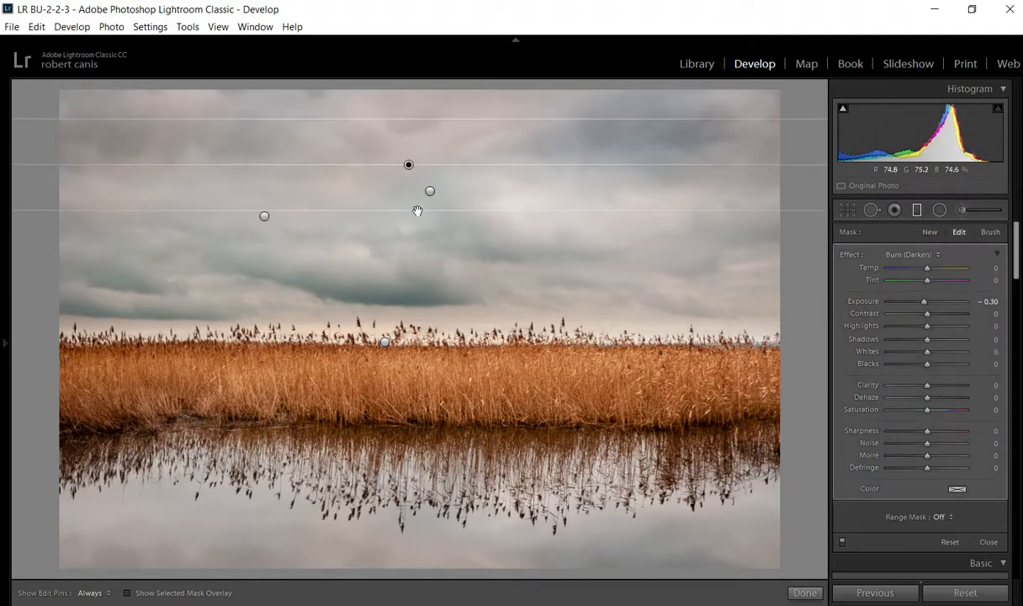
key(m)
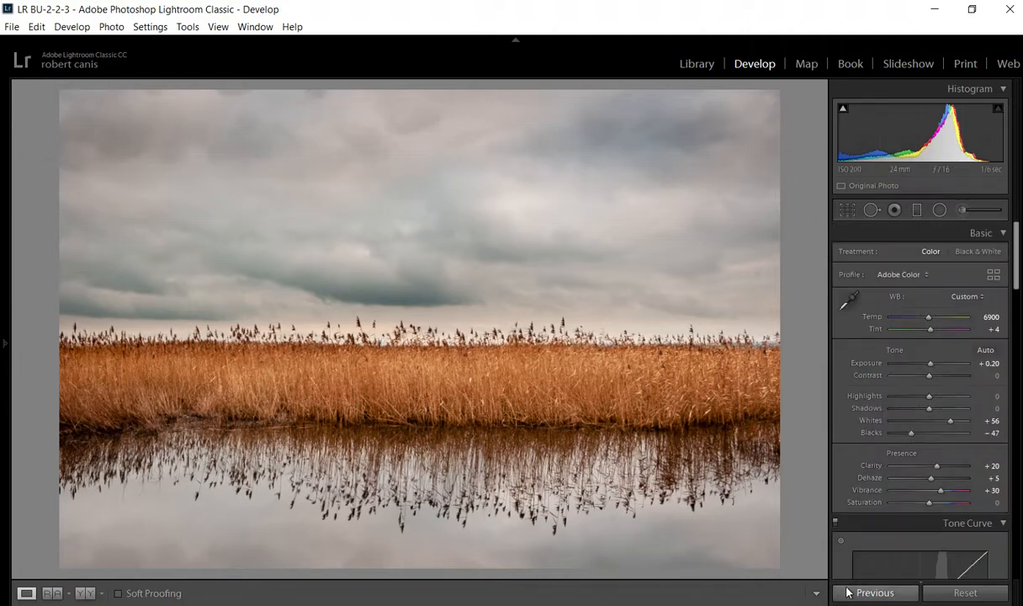
Check the darkened sky's balance with the photo turned upside down, and return it to upright.
key(ctrl+])
key(ctrl+])
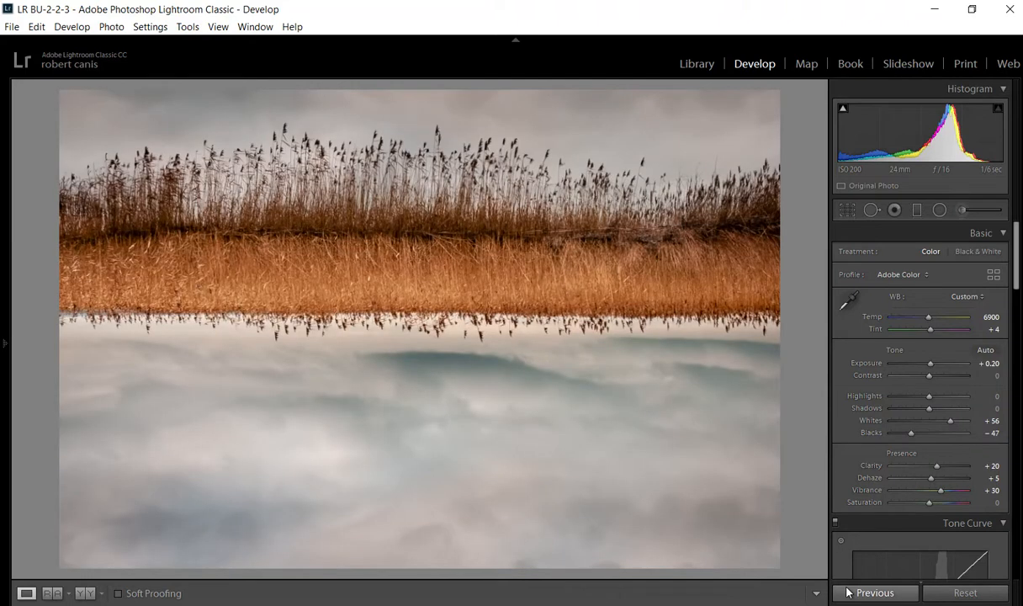
key(ctrl+[)
key(ctrl+[)
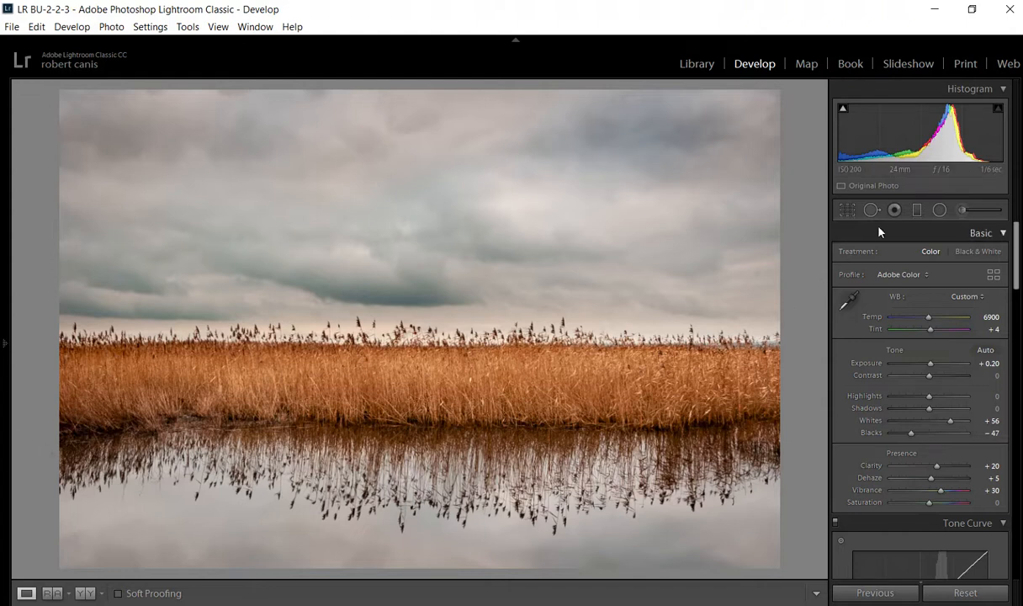
Add an inverted Burn (Darken) radial filter with Exposure −0.30 and Feather 50, shaped as a tall oval over the reeds' left end.
click(940, 210)
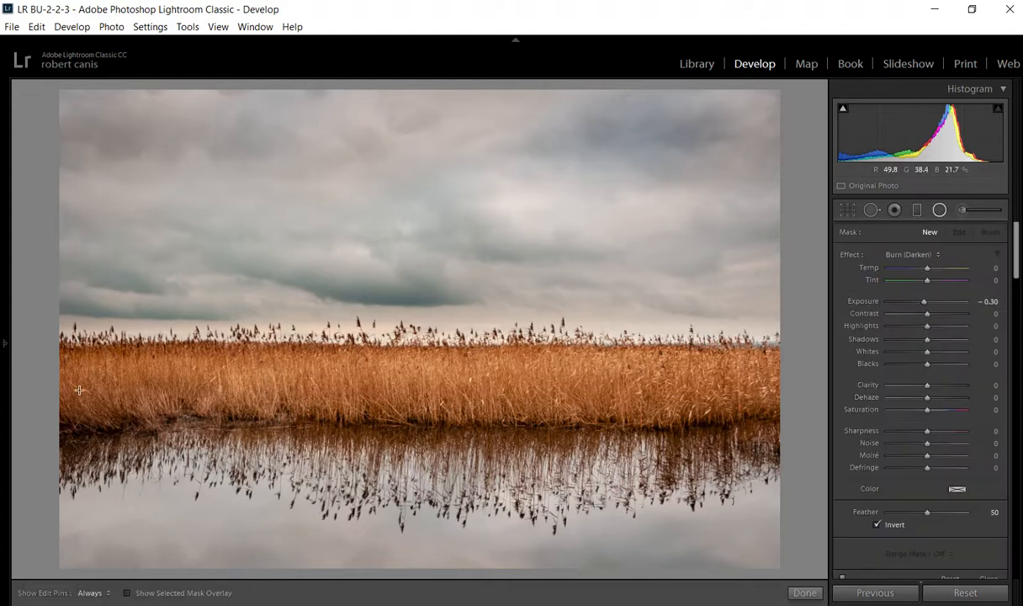
drag(75, 393, 146, 462)
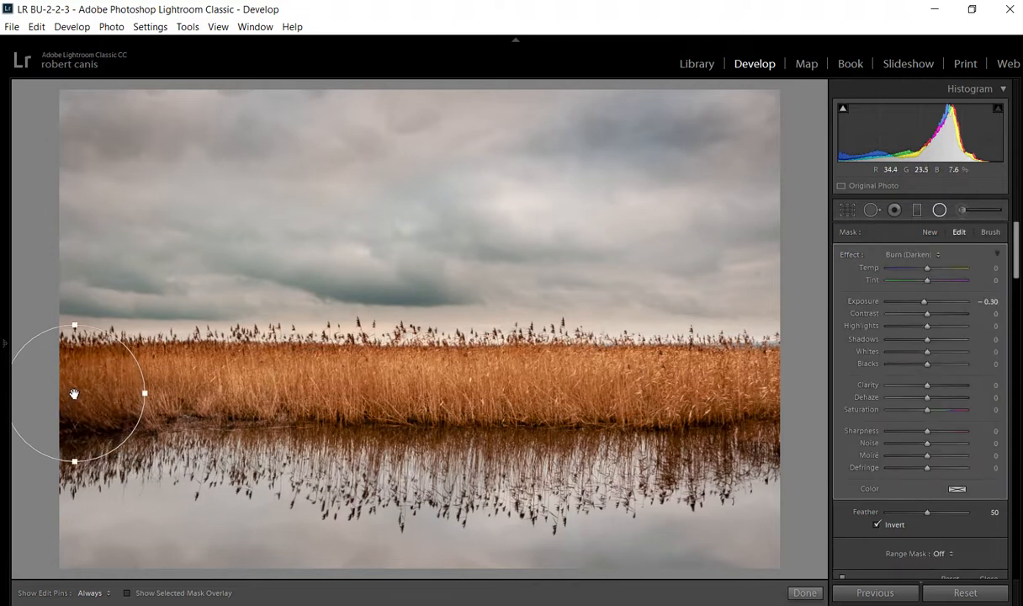
mouse_move(76, 393)
mouse_down()
mouse_move(92, 413)
mouse_move(107, 379)
mouse_move(69, 407)
mouse_move(93, 393)
mouse_move(86, 413)
mouse_move(90, 398)
mouse_up()
drag(90, 464, 89, 477)
drag(159, 396, 149, 396)
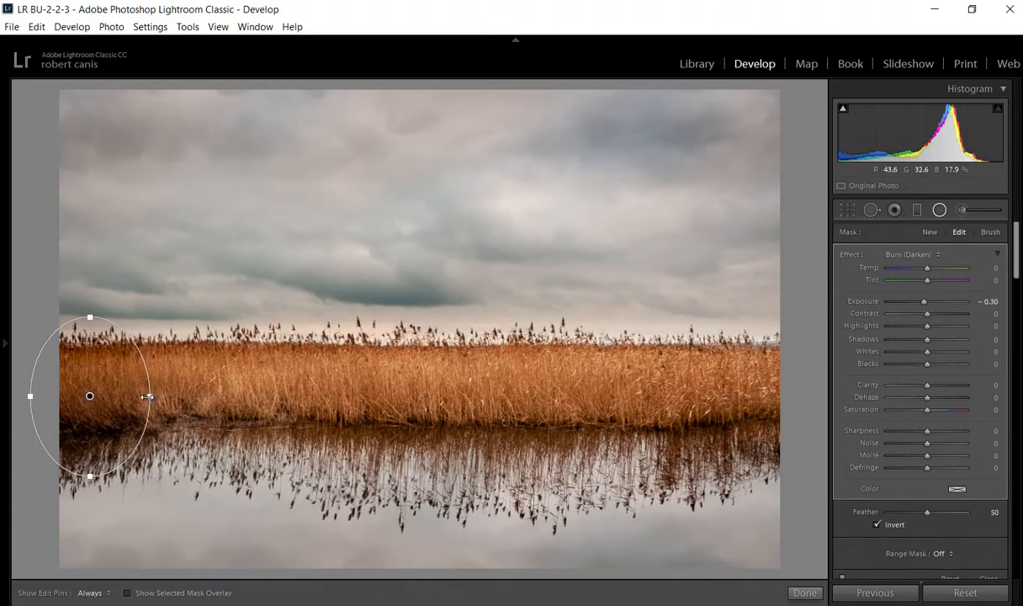
Reset Exposure to 0 on the radial filter at the reeds' left end and set its Shadows to 17.
double_click(860, 301)
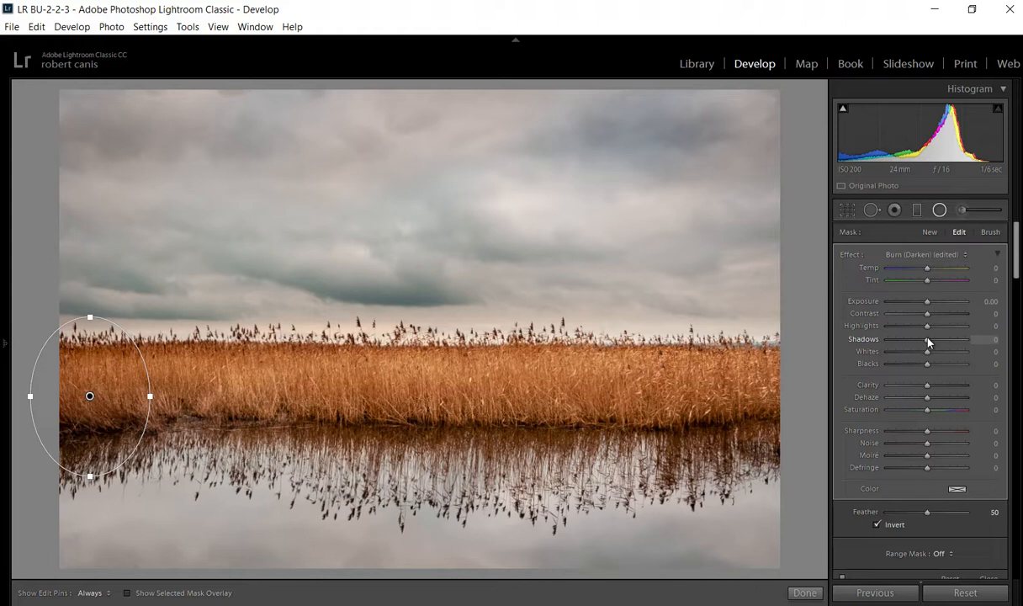
drag(927, 343, 933, 345)
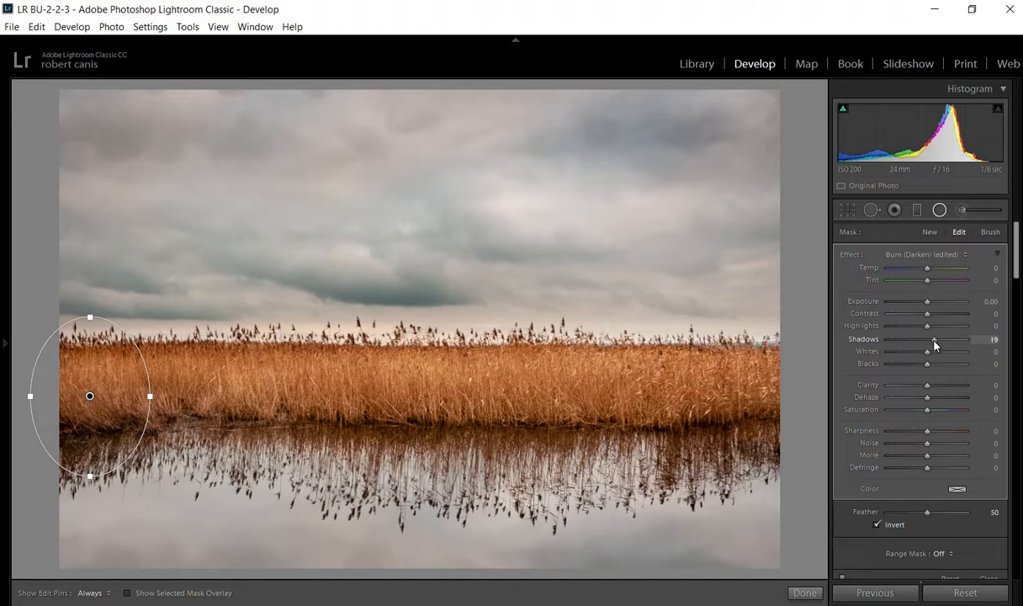
double_click(856, 341)
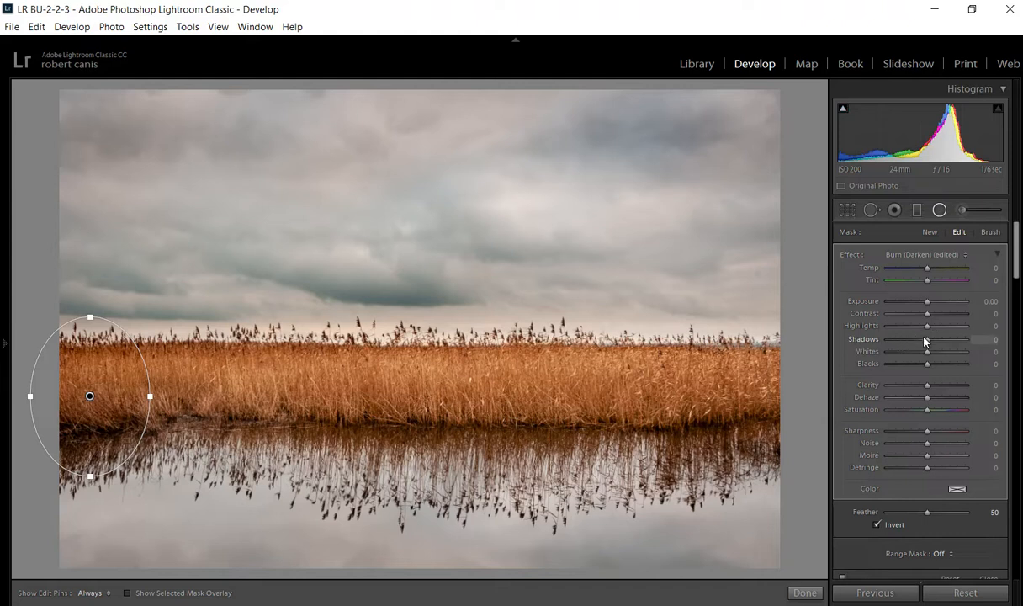
drag(927, 343, 932, 346)
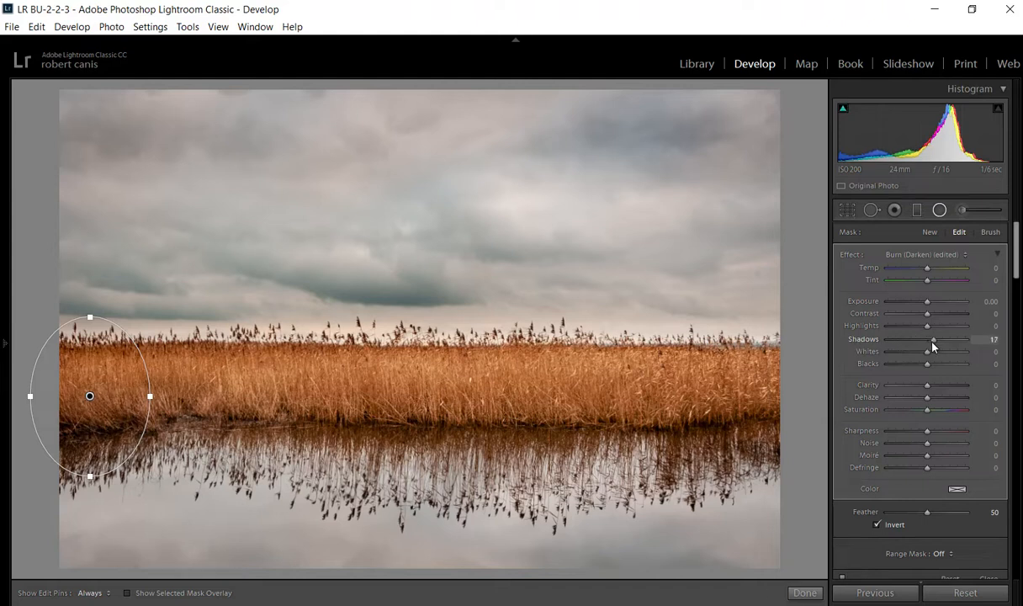
click(940, 210)
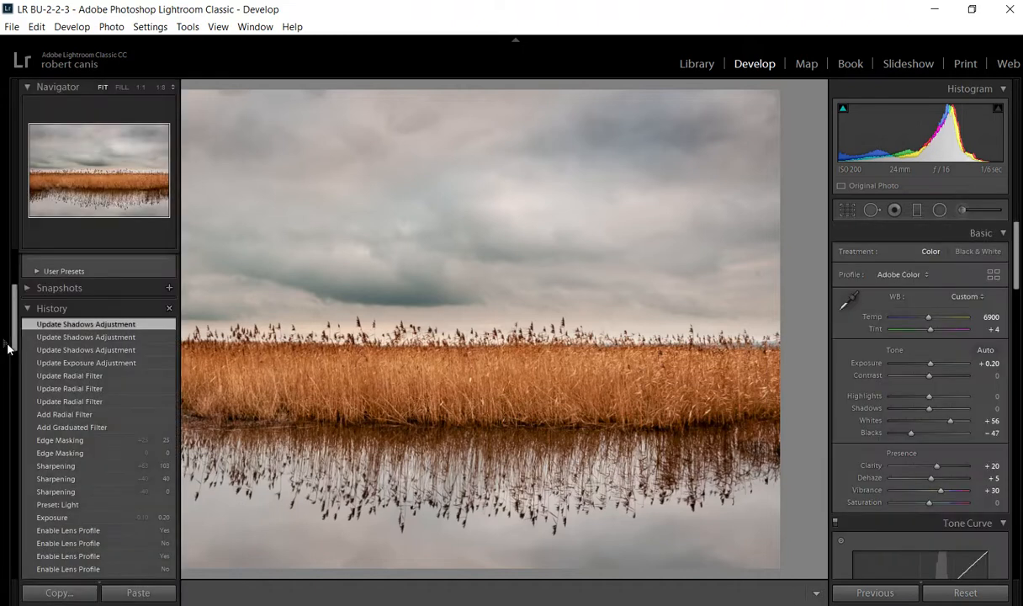
Compare the photo's Add Graduated Filter history state with its latest shadows adjustment, ending on the latest state.
click(7, 345)
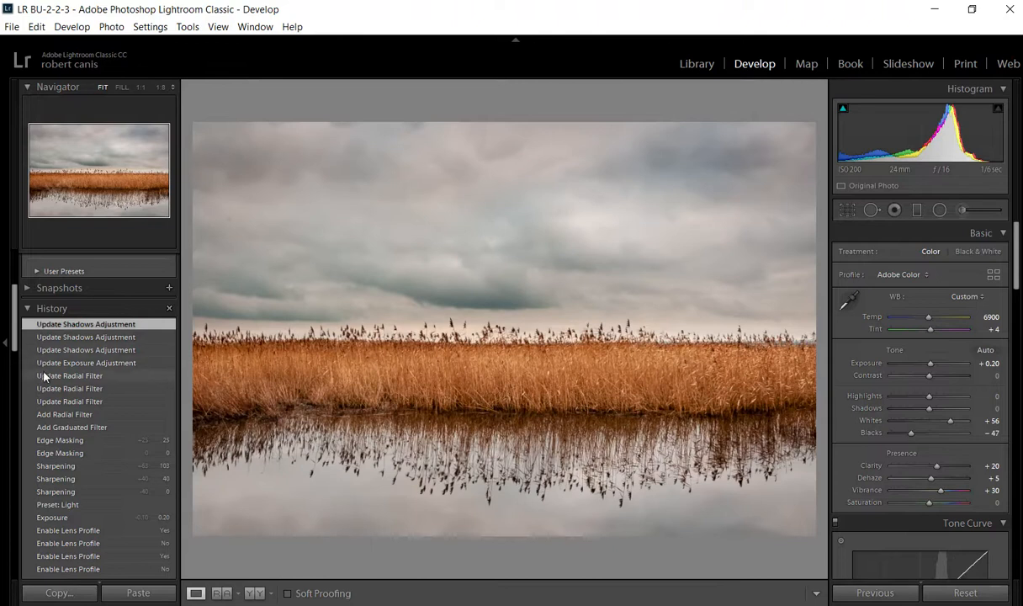
click(44, 426)
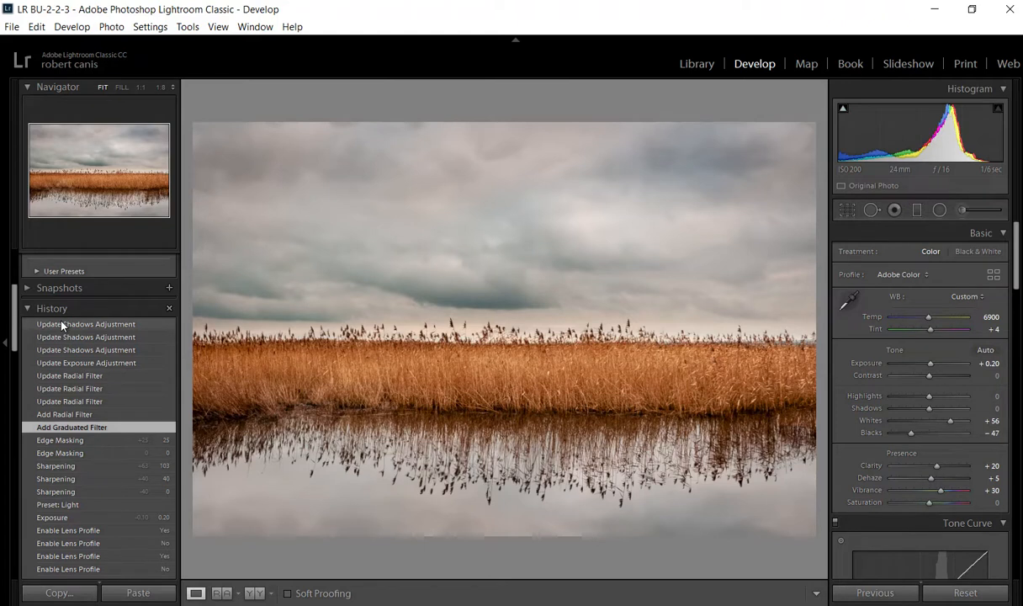
click(61, 325)
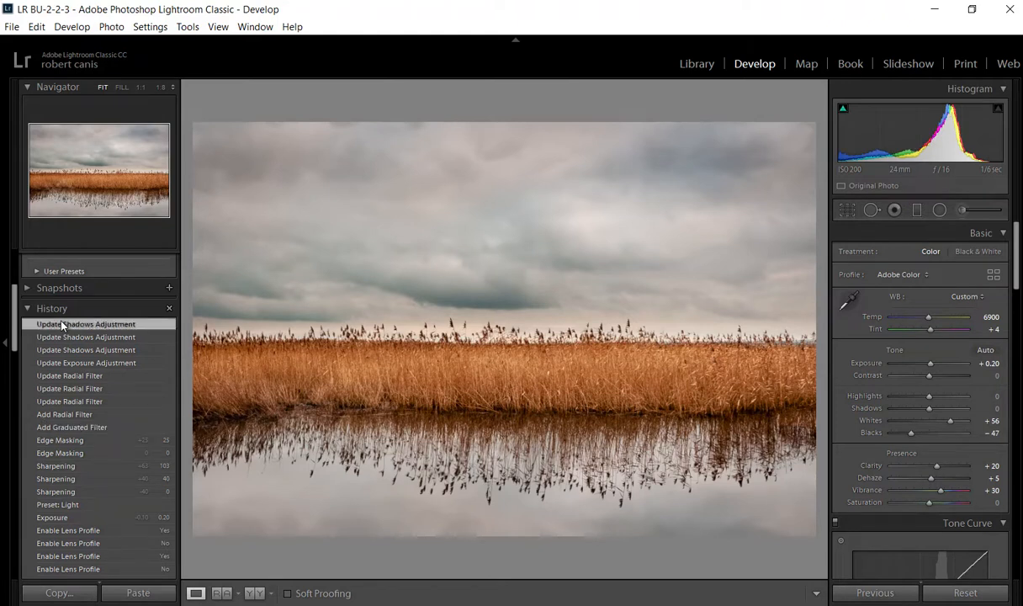
click(5, 344)
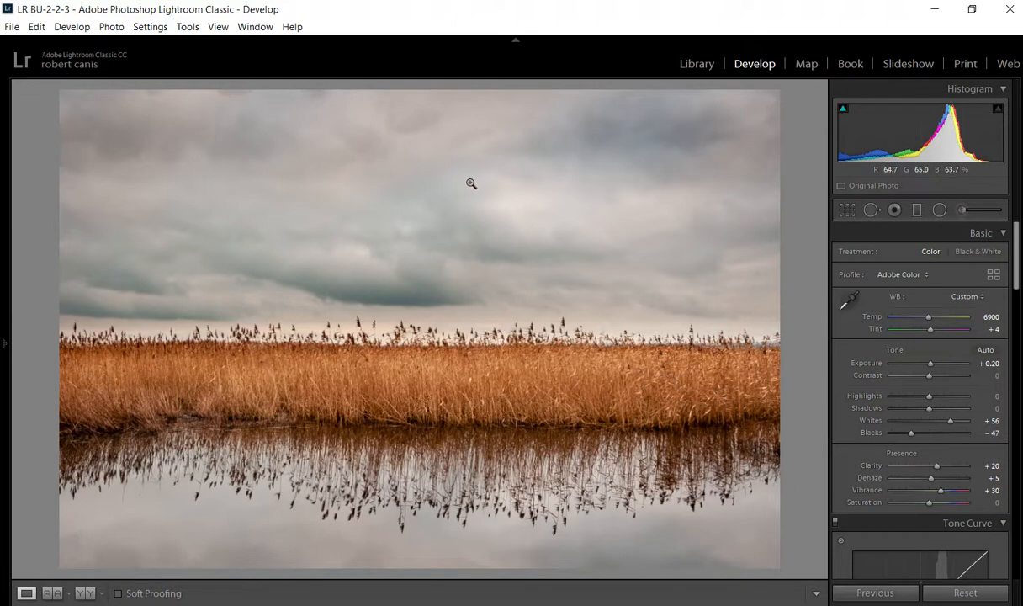
Try Burn (Darken) graduated filters across the left sky, the upper sky and the water, deleting each one.
click(915, 210)
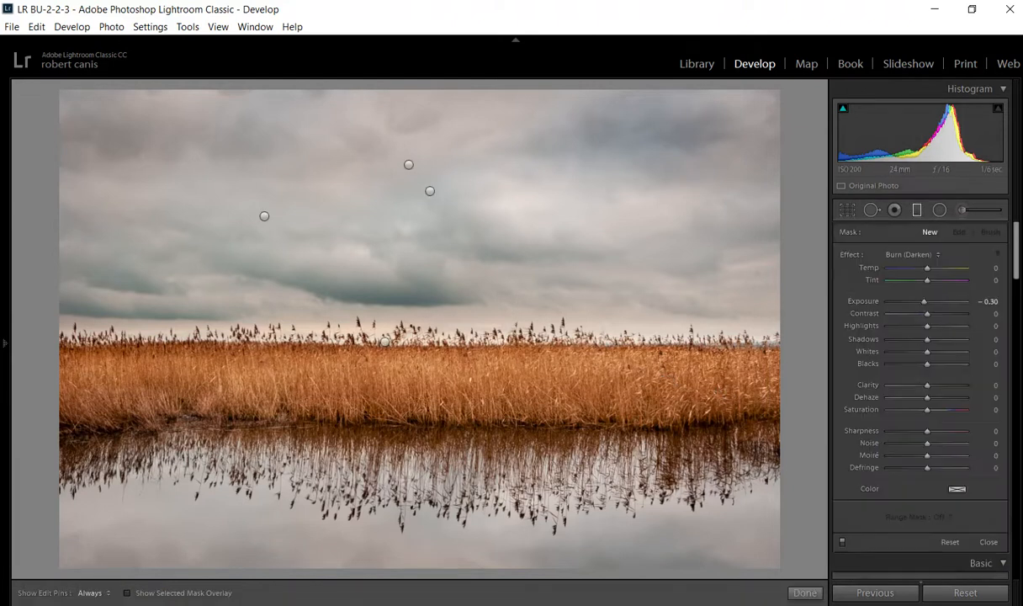
drag(101, 286, 177, 298)
key(Delete)
drag(484, 140, 476, 288)
key(Delete)
drag(416, 542, 408, 337)
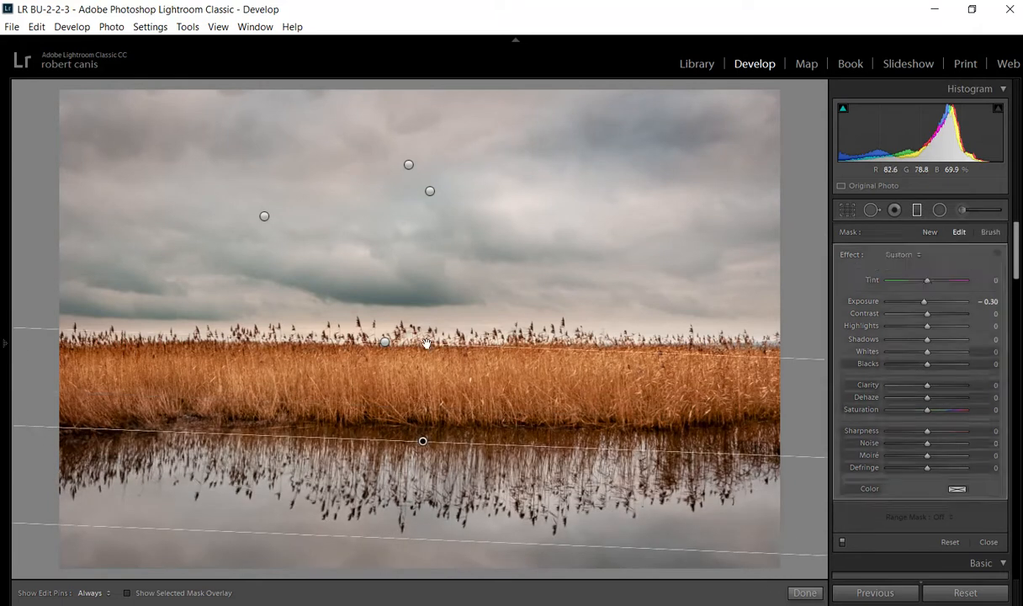
key(Delete)
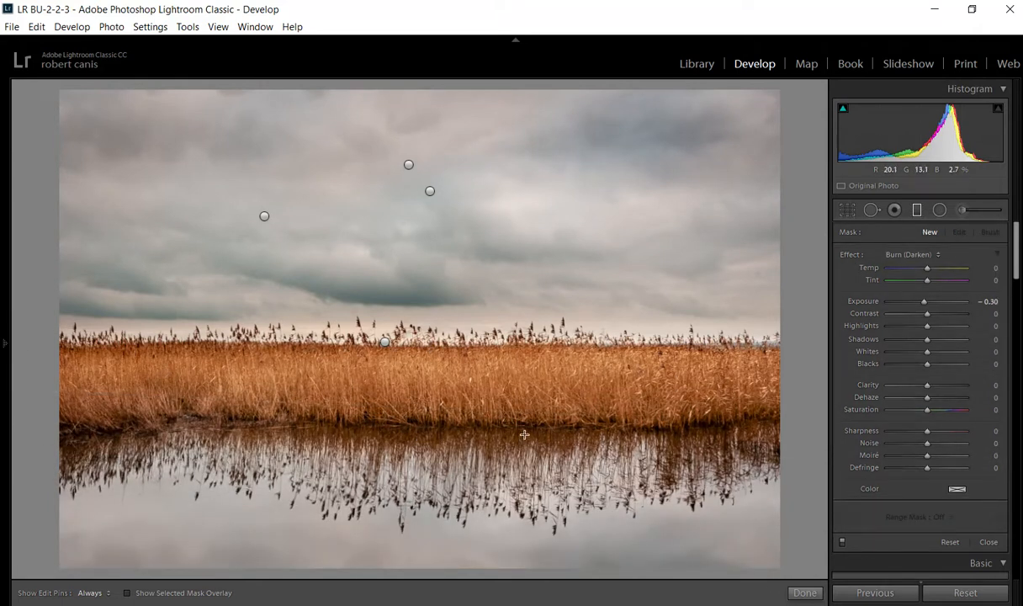
click(916, 211)
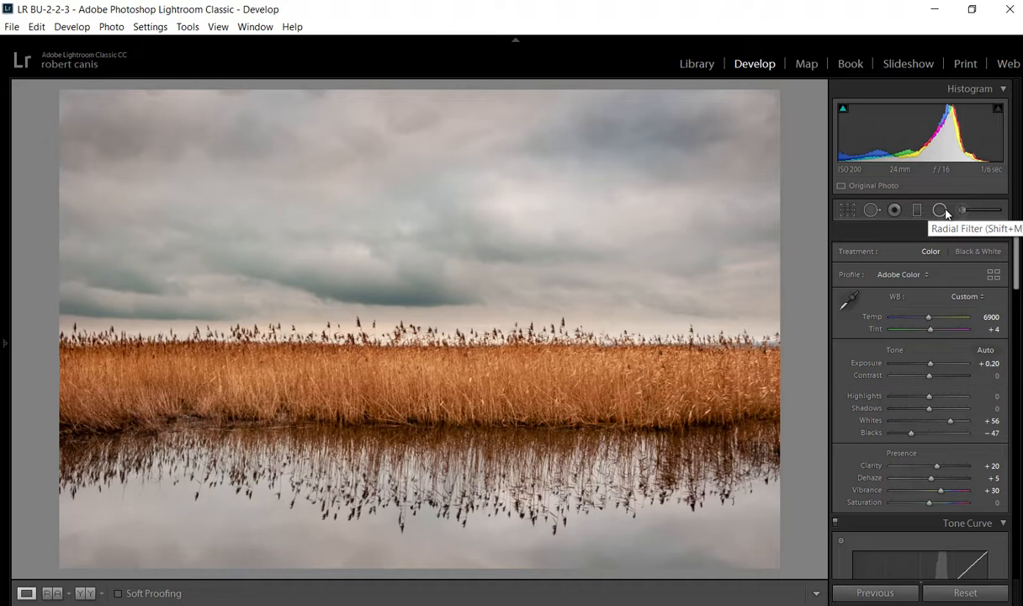
Add an inverted Burn (Darken) radial filter with Feather 50, shaped as a wide flat ellipse centred on the whole reed bed.
click(942, 211)
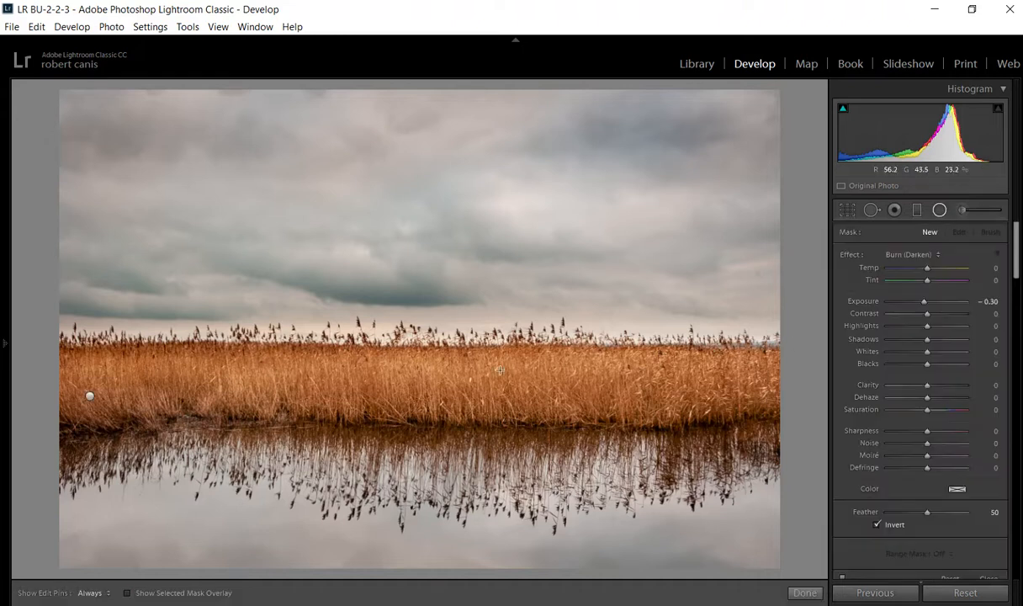
drag(374, 394, 826, 436)
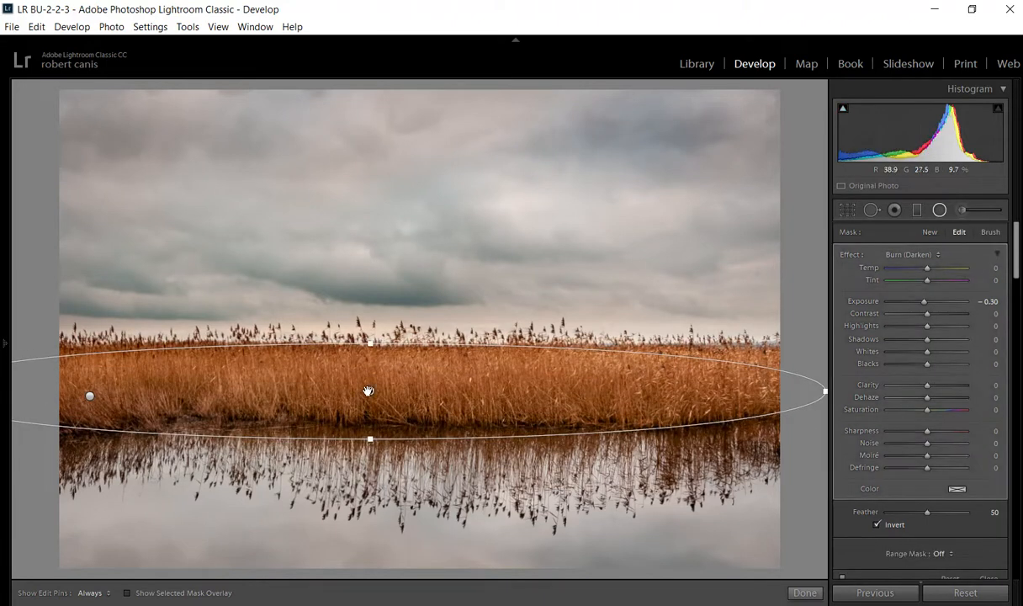
drag(384, 394, 400, 390)
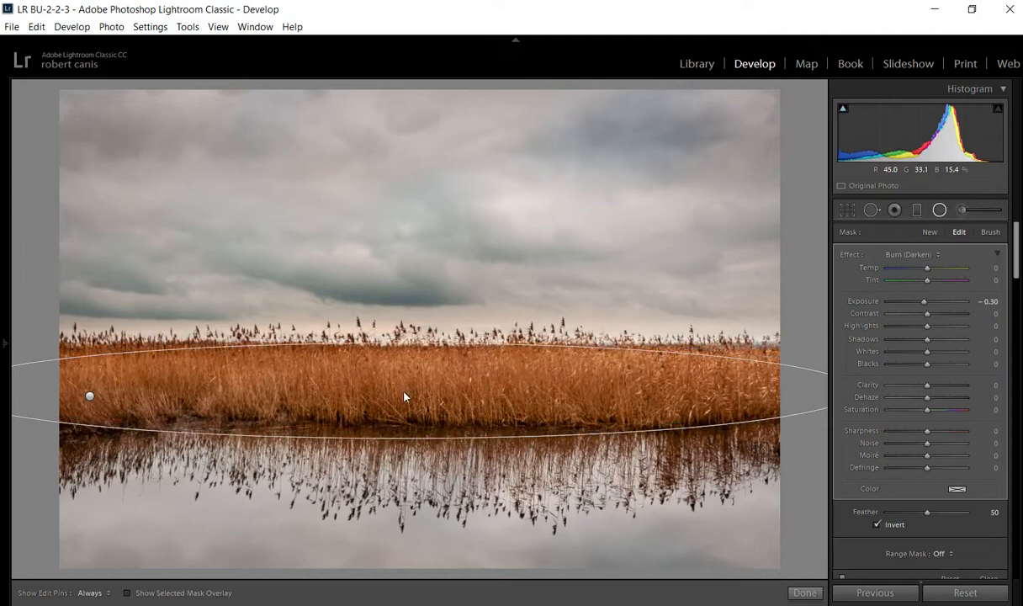
Try Exposure 0.23 and Shadows 36 in turn on the reed-bed radial filter, resetting both to 0.
double_click(861, 300)
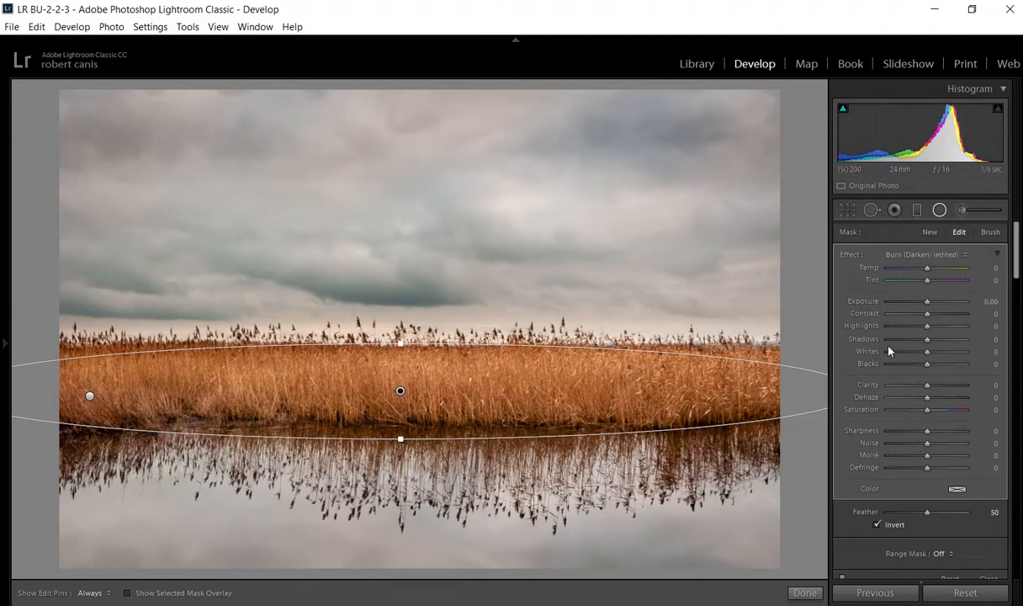
mouse_move(927, 301)
mouse_down()
mouse_move(940, 303)
mouse_move(920, 308)
mouse_move(939, 310)
mouse_move(904, 303)
mouse_move(929, 308)
mouse_up()
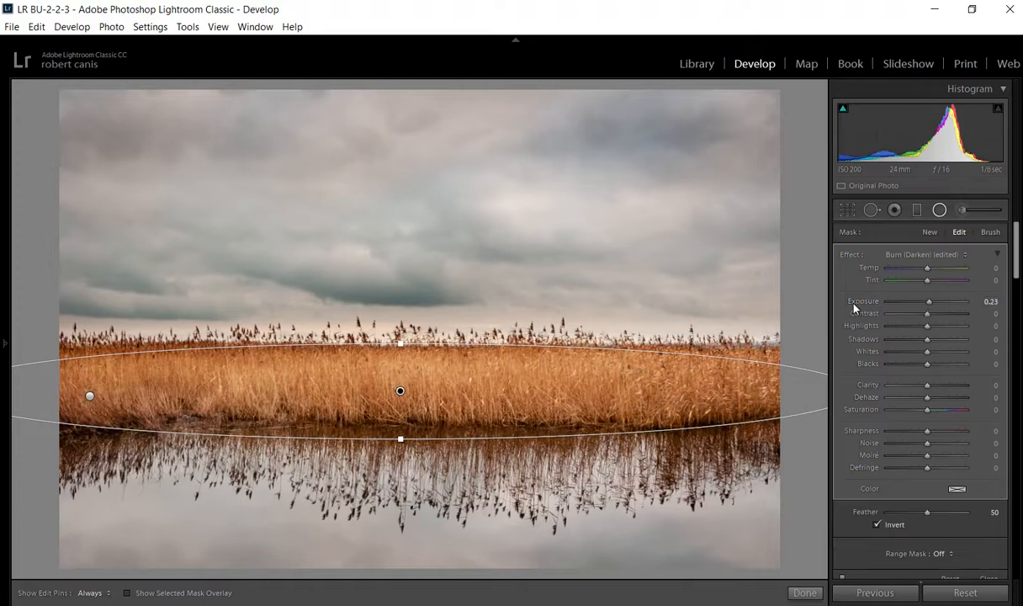
double_click(855, 302)
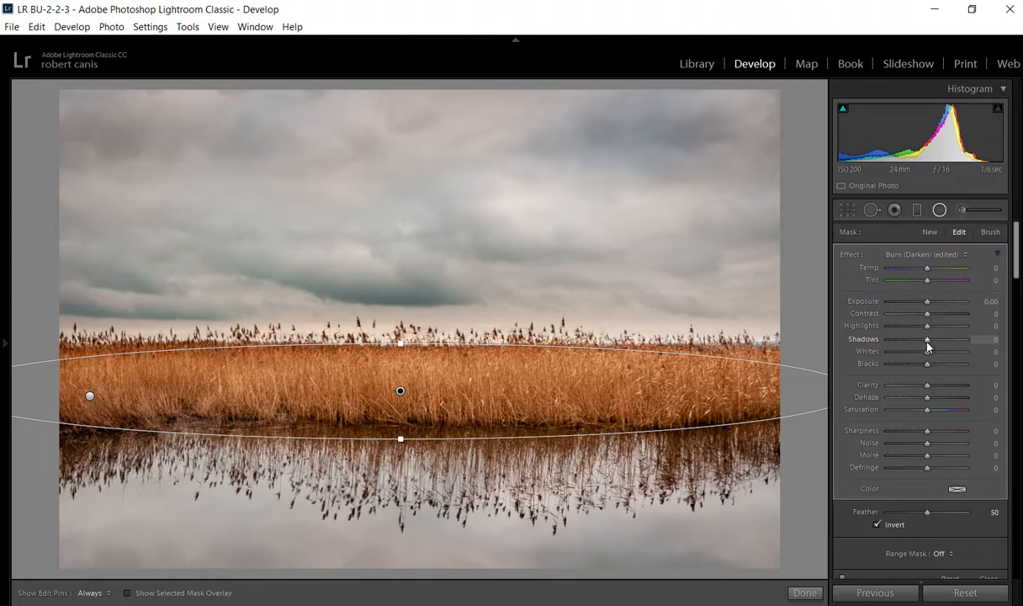
drag(927, 345, 941, 346)
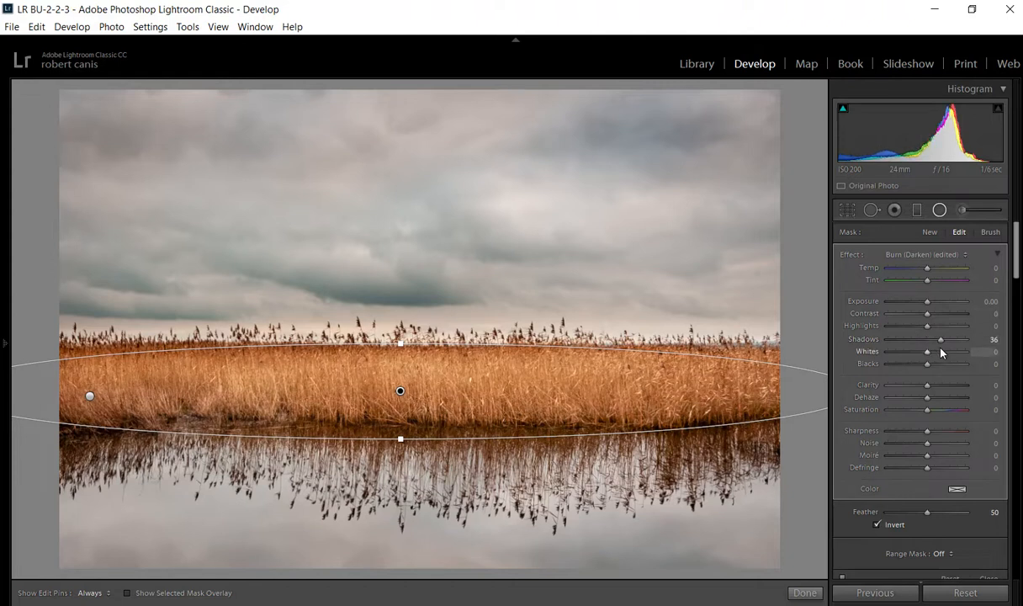
double_click(864, 341)
click(939, 210)
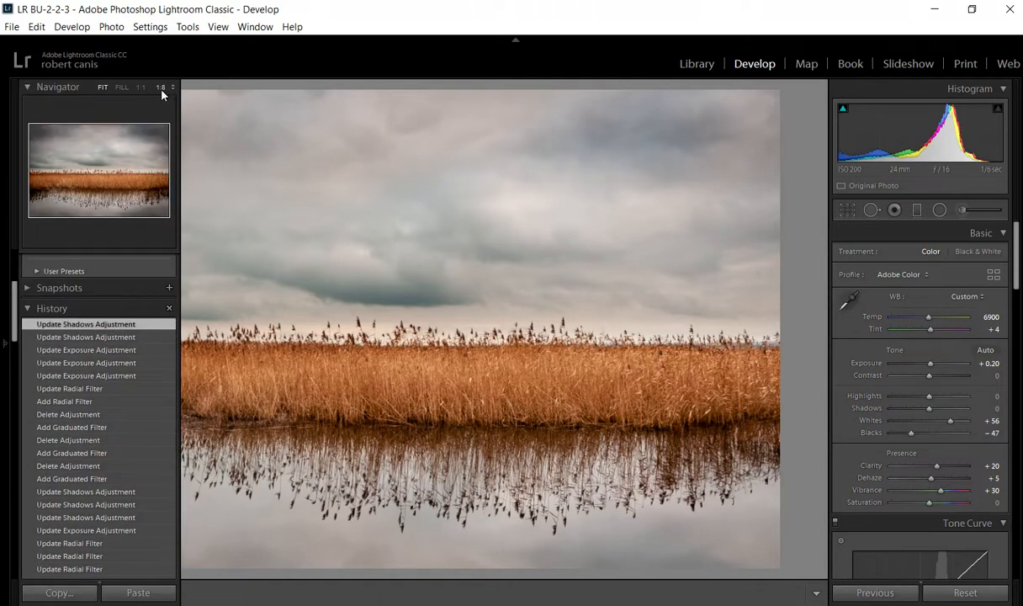
Reduce the photo to 1:8 zoom after trying 1:4, and hide the Navigator and History side panel.
click(160, 88)
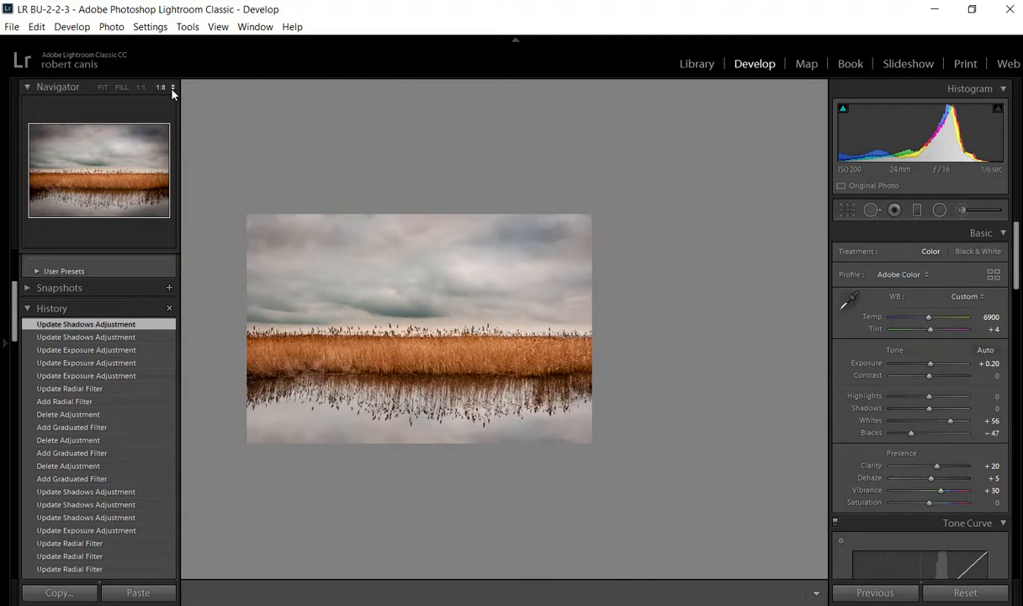
click(163, 87)
click(142, 133)
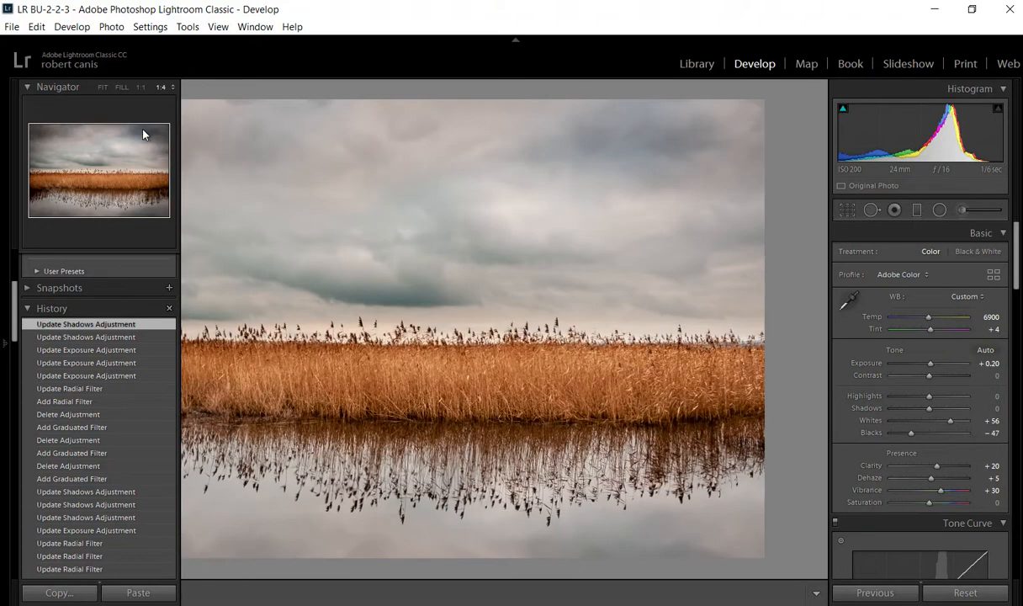
click(172, 89)
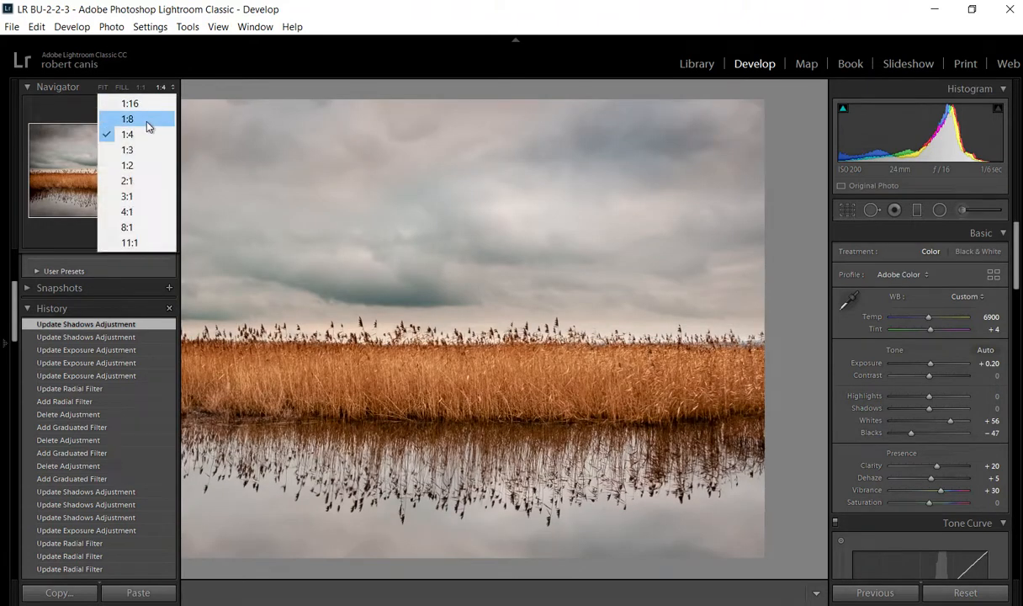
click(141, 117)
key(F7)
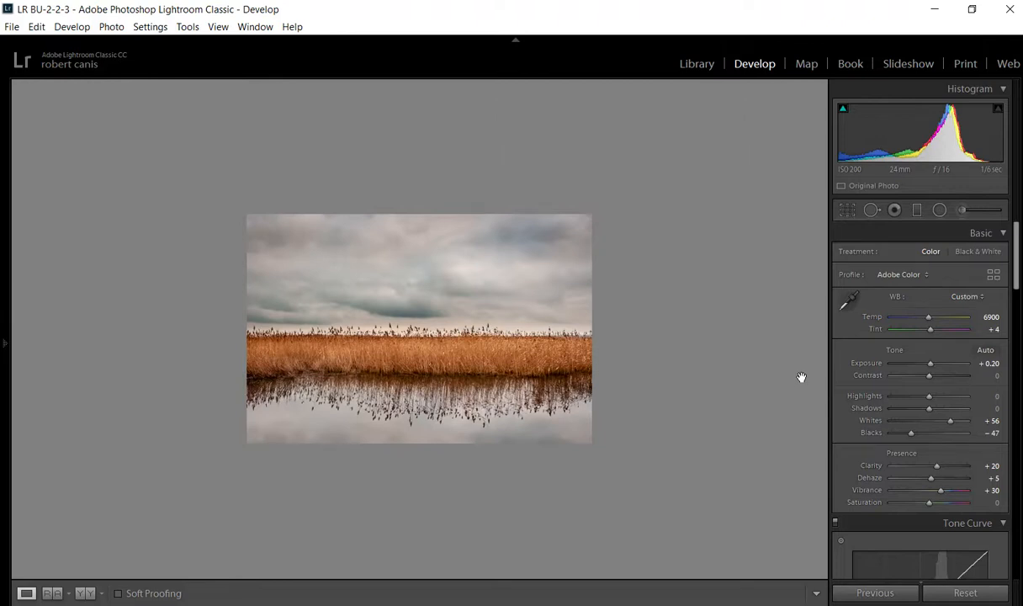
Compare the photo's brightness against a White and a Black background.
right_click(684, 328)
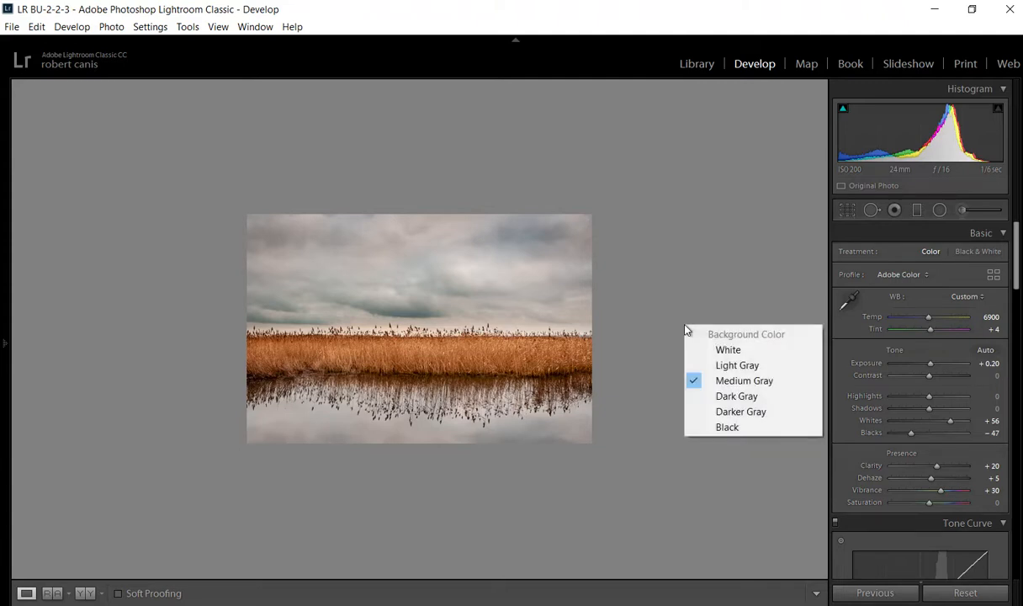
click(710, 349)
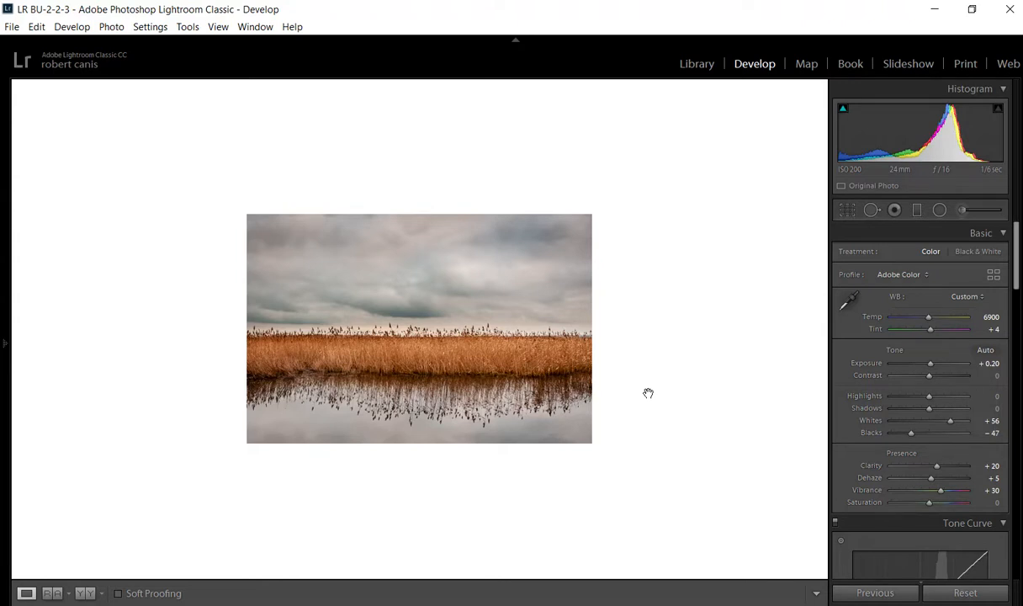
right_click(659, 286)
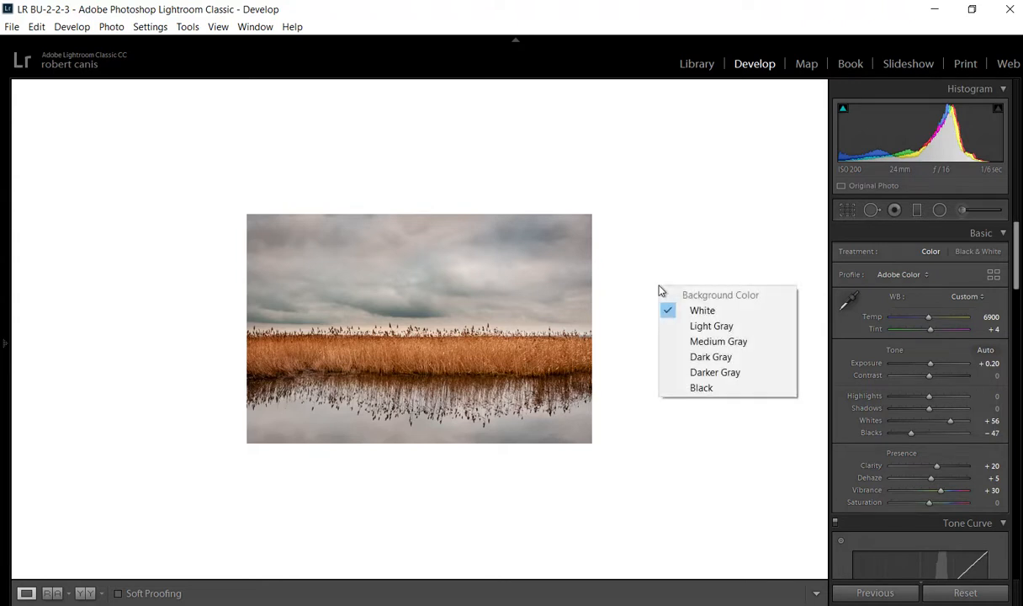
click(683, 387)
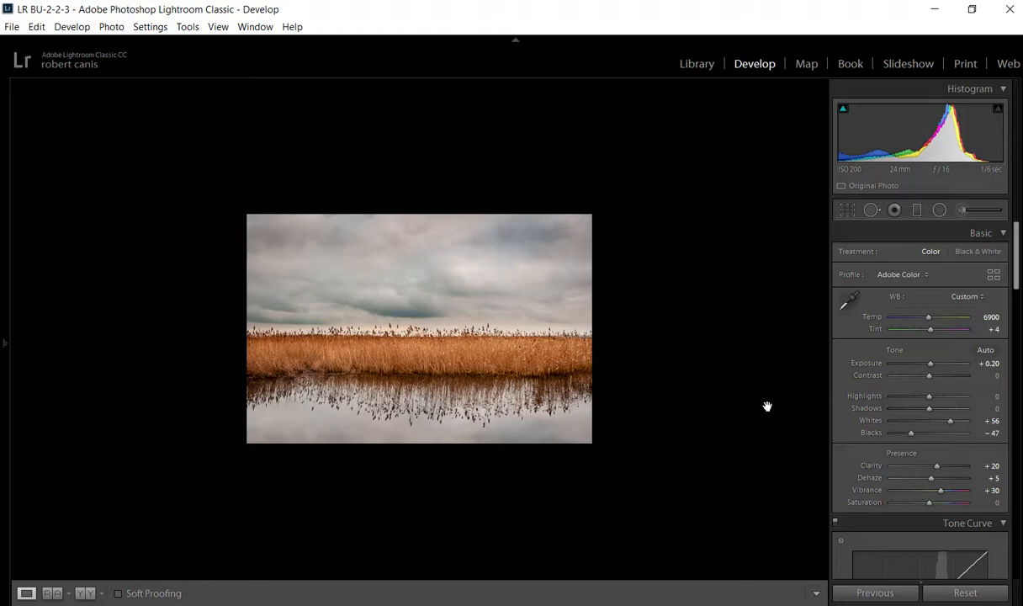
Switch the background to White and raise the photo's Exposure to +0.38.
right_click(679, 308)
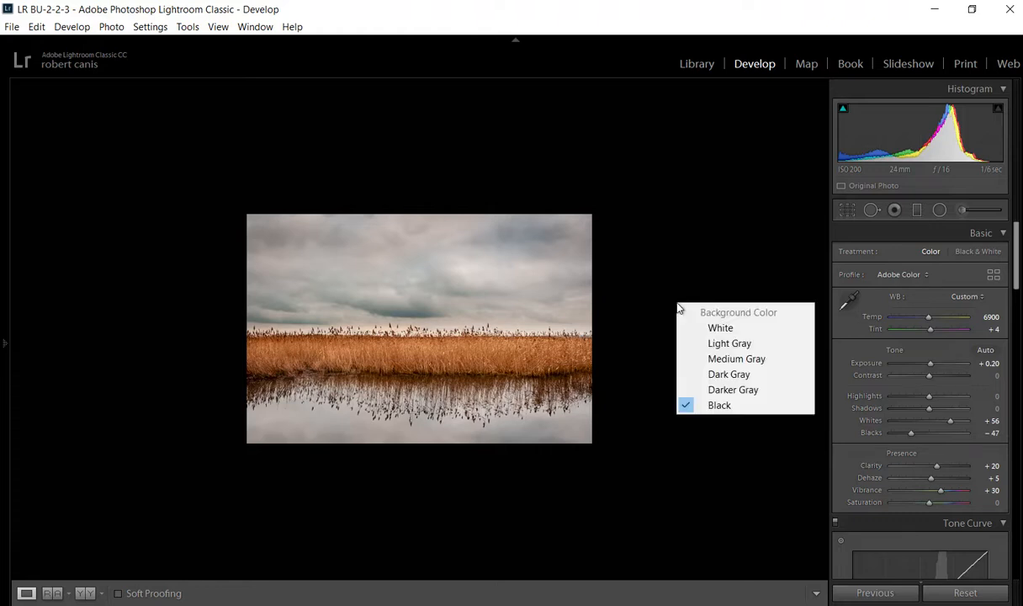
click(696, 328)
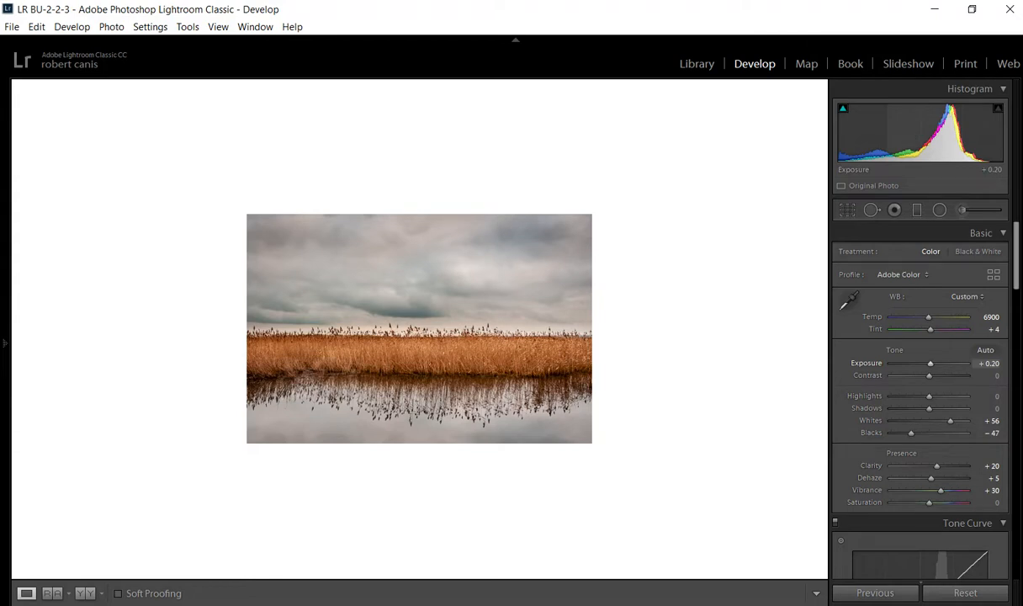
drag(920, 132, 928, 132)
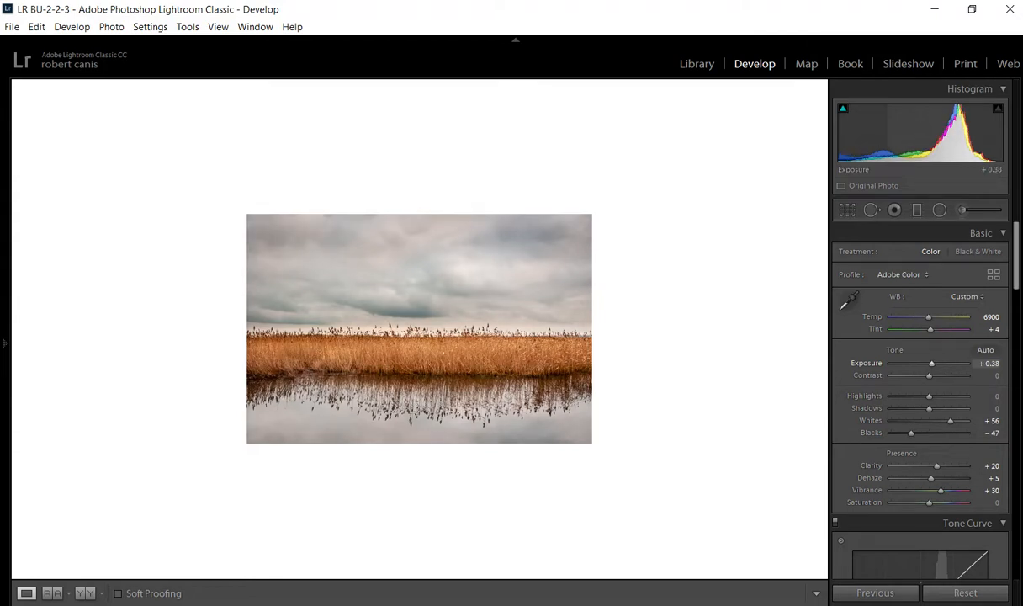
Switch the background to Black and lower the photo's Exposure to +0.28.
right_click(705, 288)
click(725, 392)
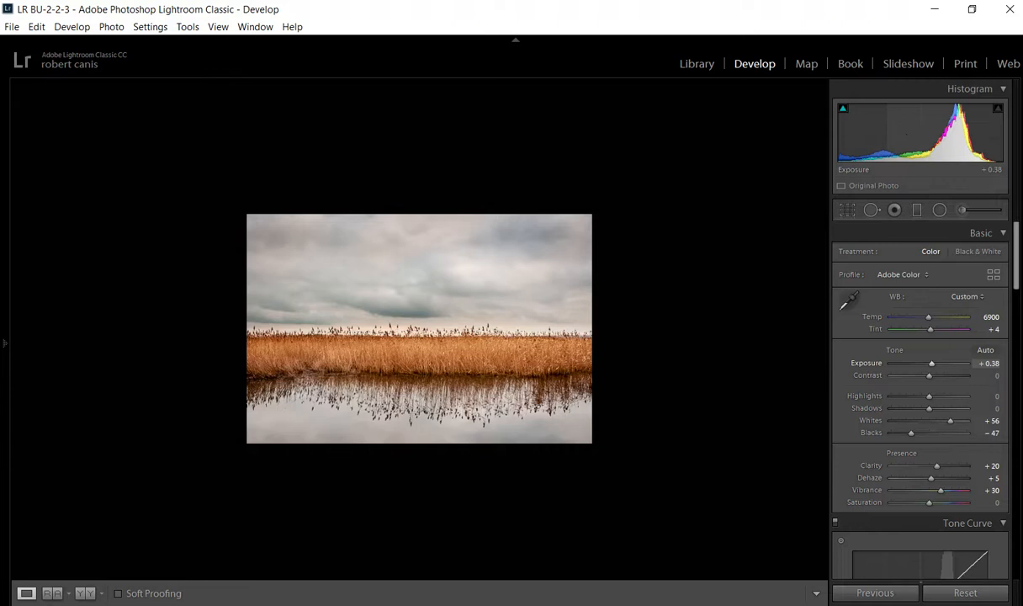
drag(906, 132, 902, 133)
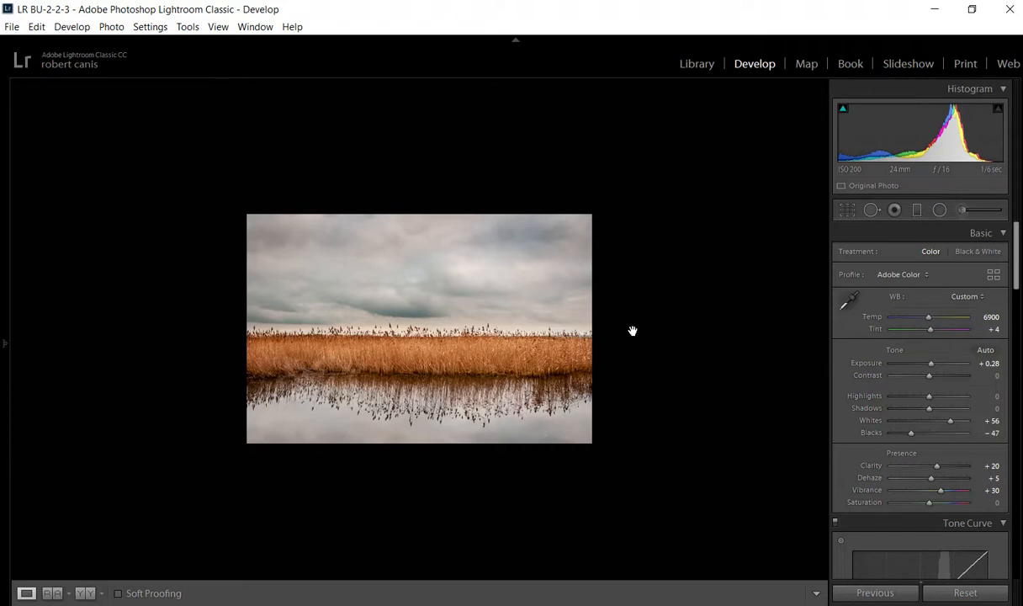
Change the background colour around the photo to Medium Gray.
right_click(663, 305)
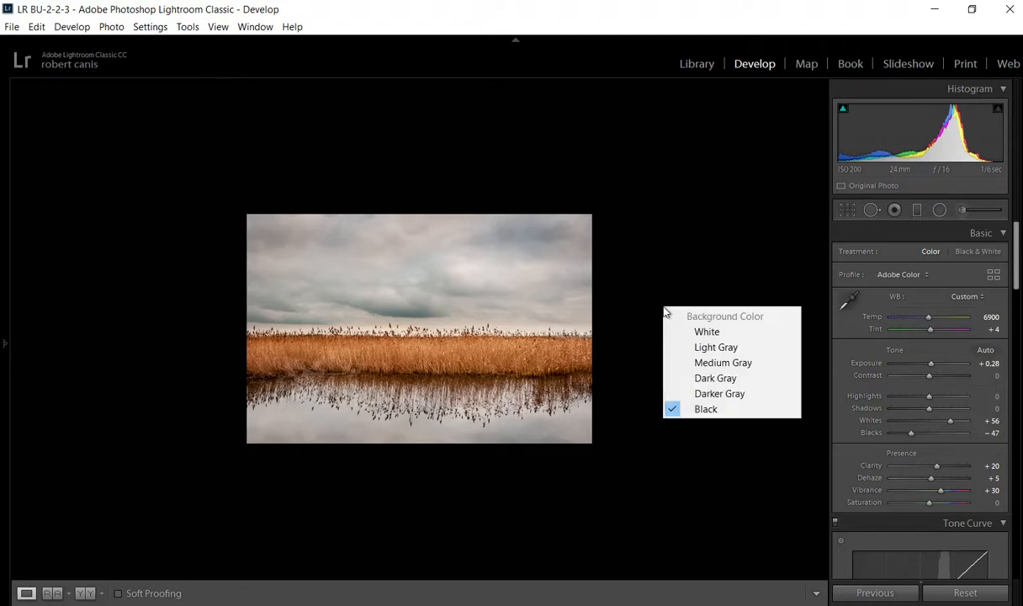
click(685, 362)
Open the photo's export settings and set the JPEG quality to 80 and the long edge to 800 pixels.
click(12, 26)
click(33, 229)
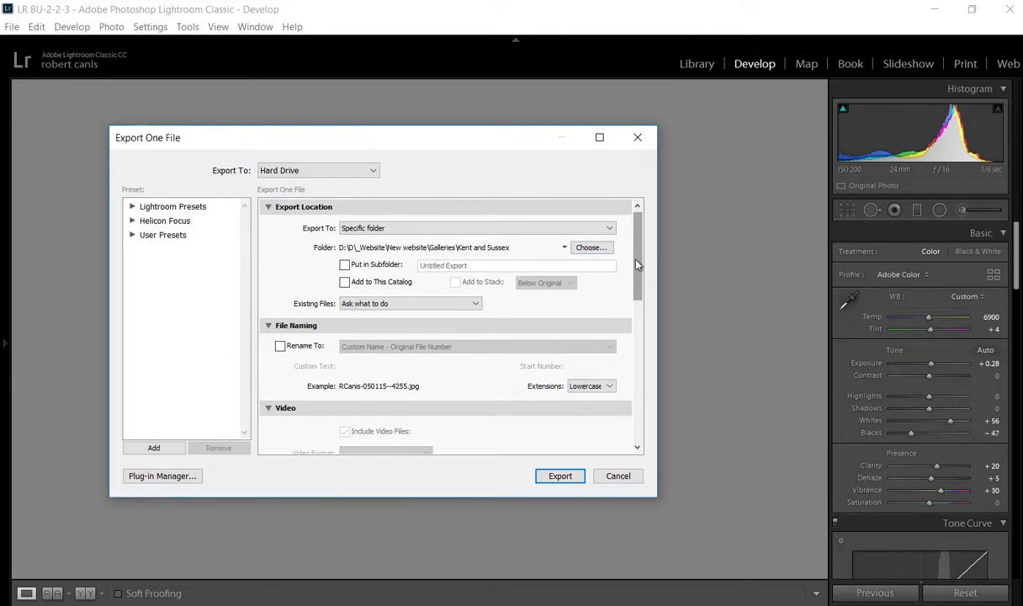
drag(636, 265, 601, 353)
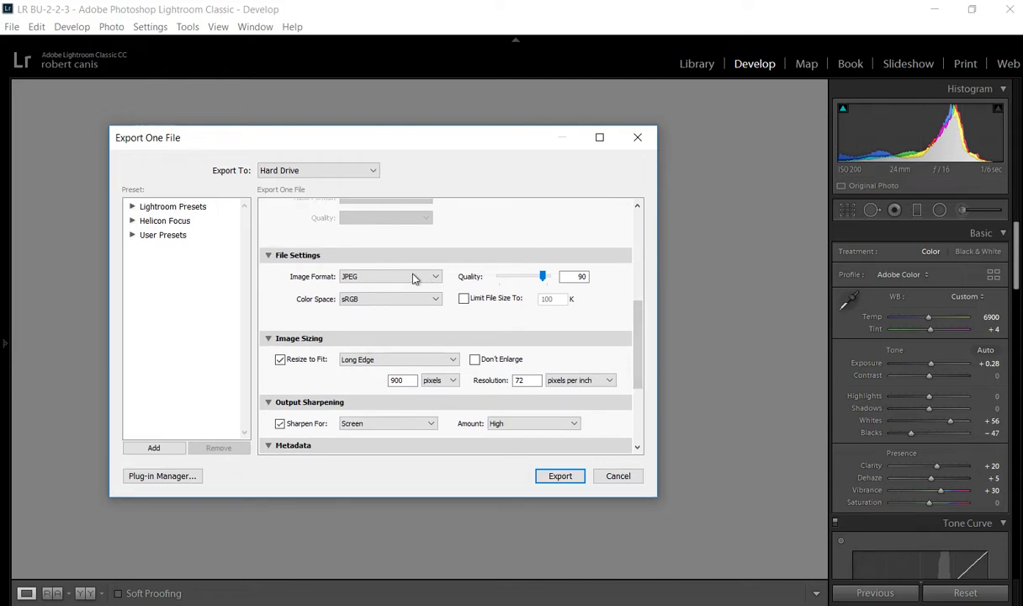
double_click(569, 282)
text(80)
double_click(407, 379)
text(800)
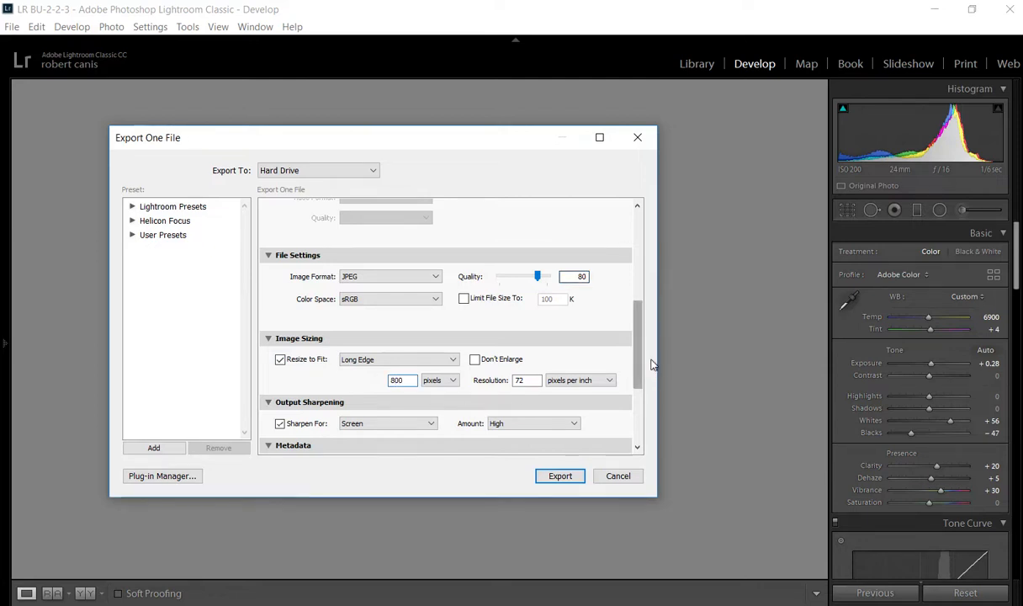
Choose an output sharpening amount for Screen in the export settings, then cancel the export.
drag(635, 360, 632, 386)
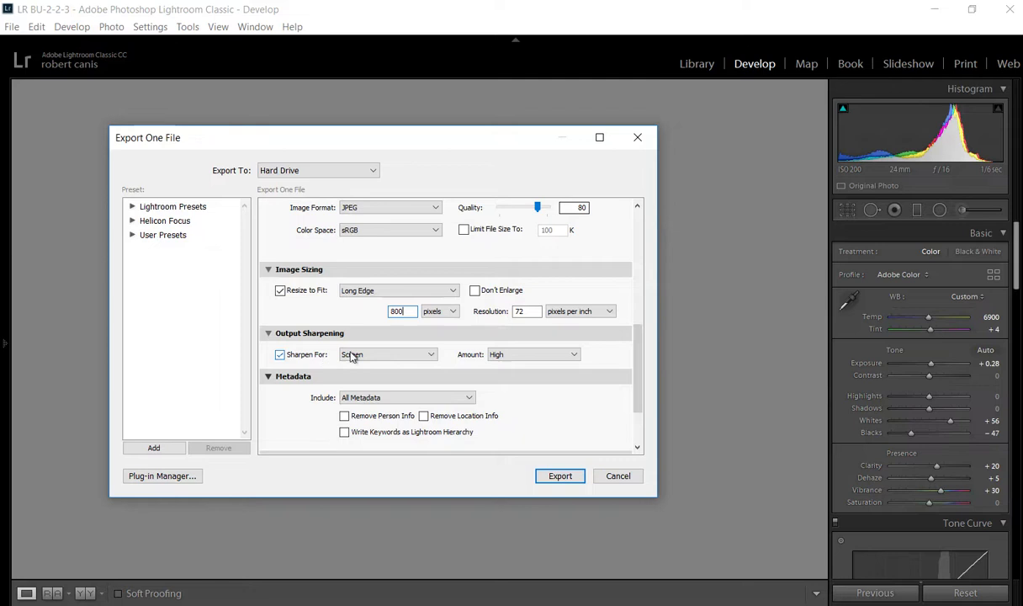
click(519, 354)
click(507, 385)
click(616, 478)
Fit the whole photo in the view and set the tone curve's Point Curve to Linear.
drag(1017, 256, 1013, 187)
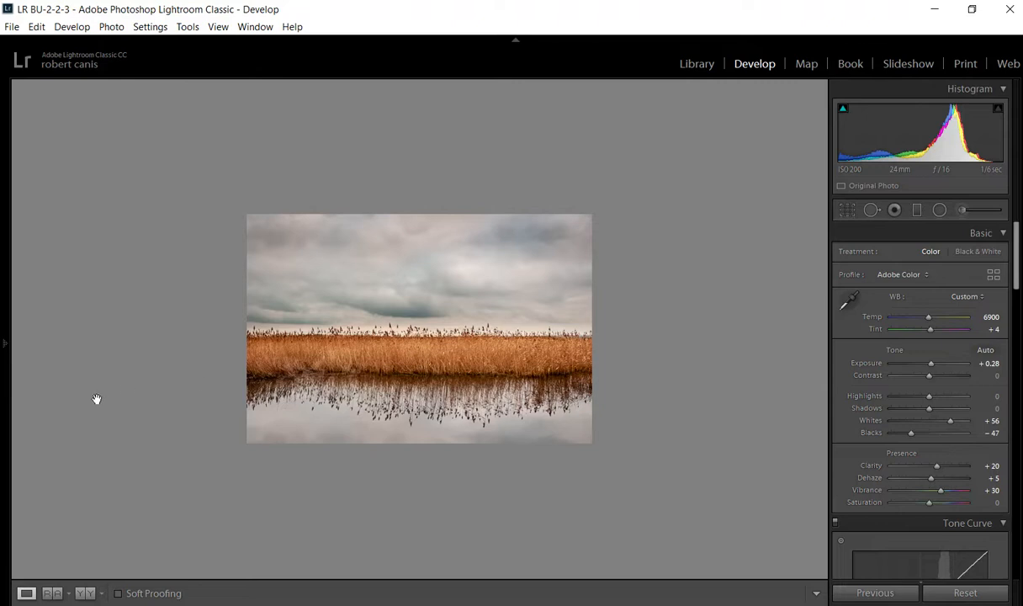
click(400, 345)
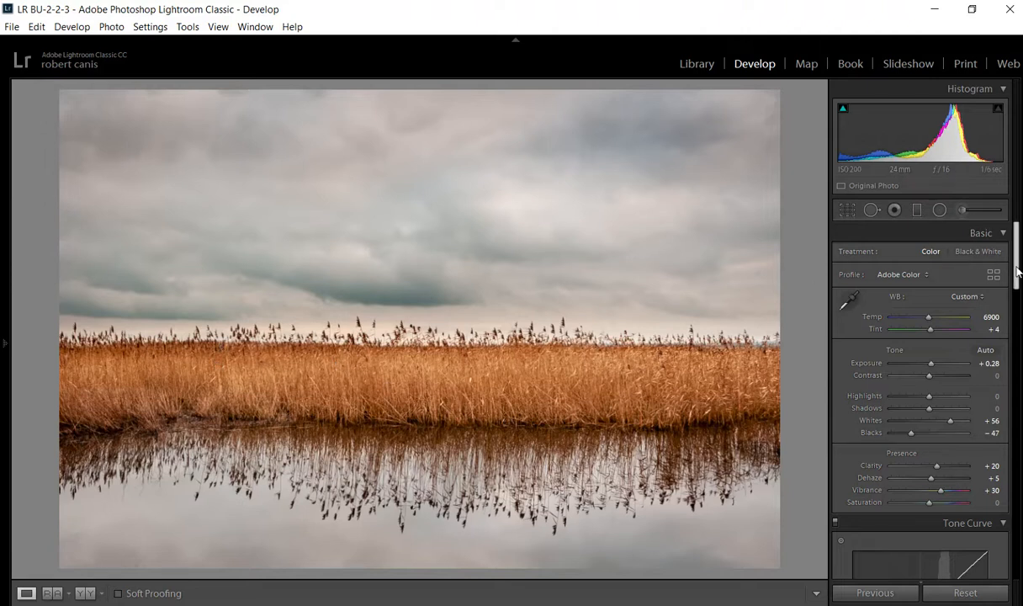
scroll(1016, 277, down, 1)
scroll(1001, 337, down, 5)
scroll(925, 421, up, 1)
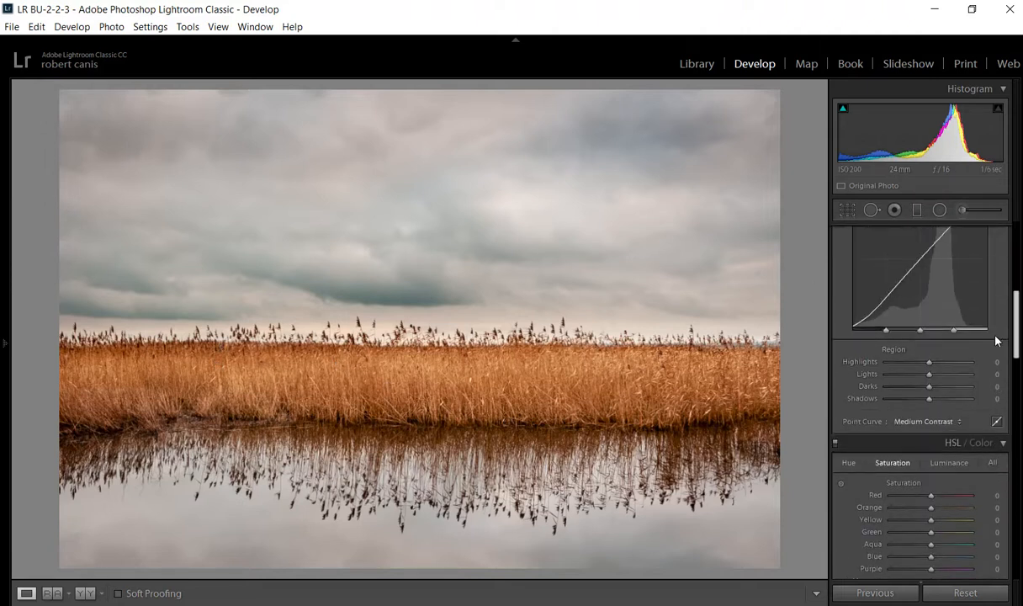
click(917, 423)
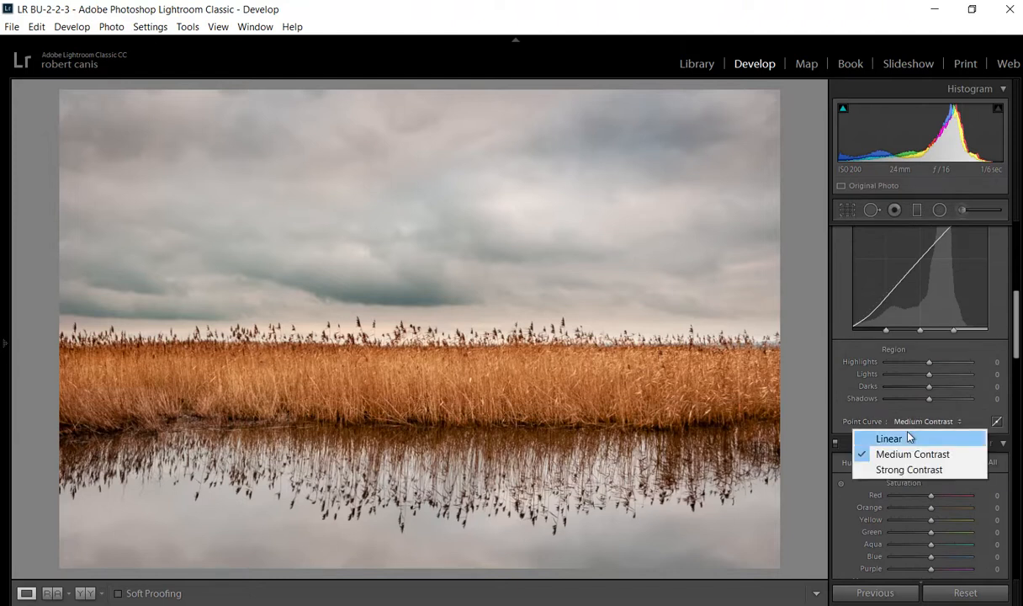
click(903, 440)
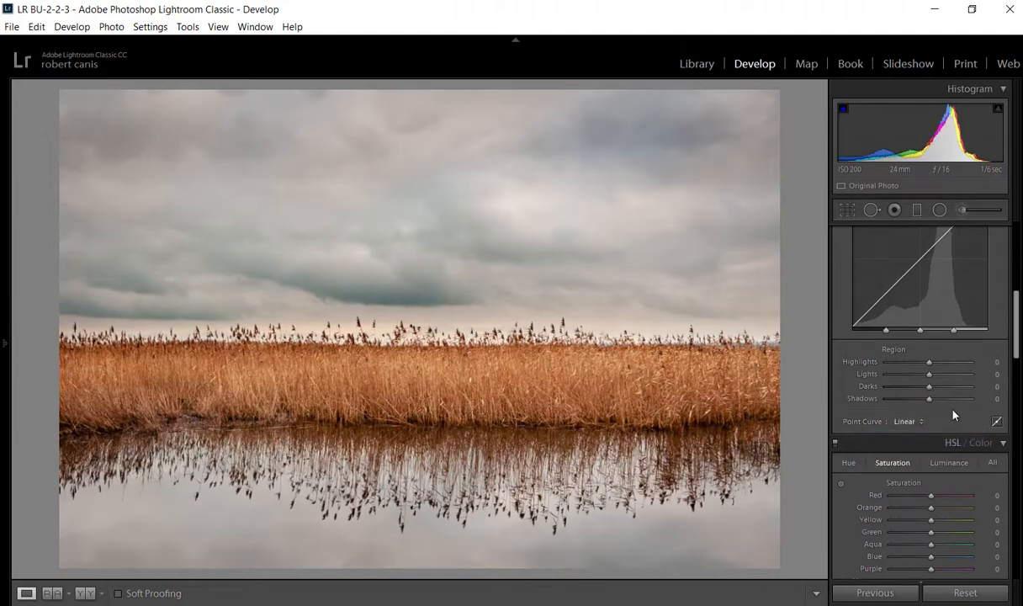
scroll(1015, 344, up, 4)
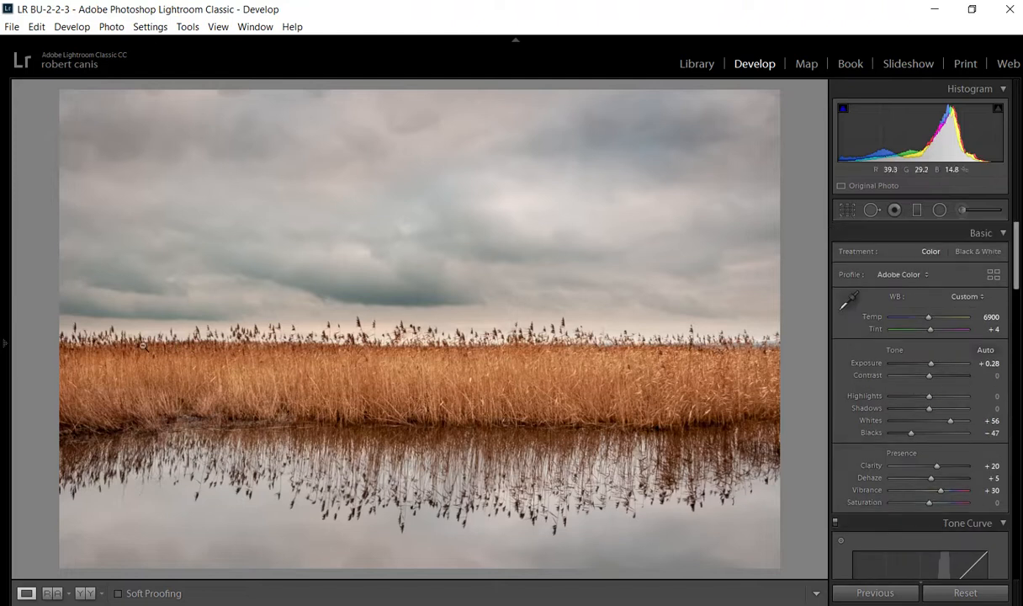
Compare the photo before and after the Linear point curve using its History states, and hide the History panel again.
mouse_move(4, 341)
click(4, 345)
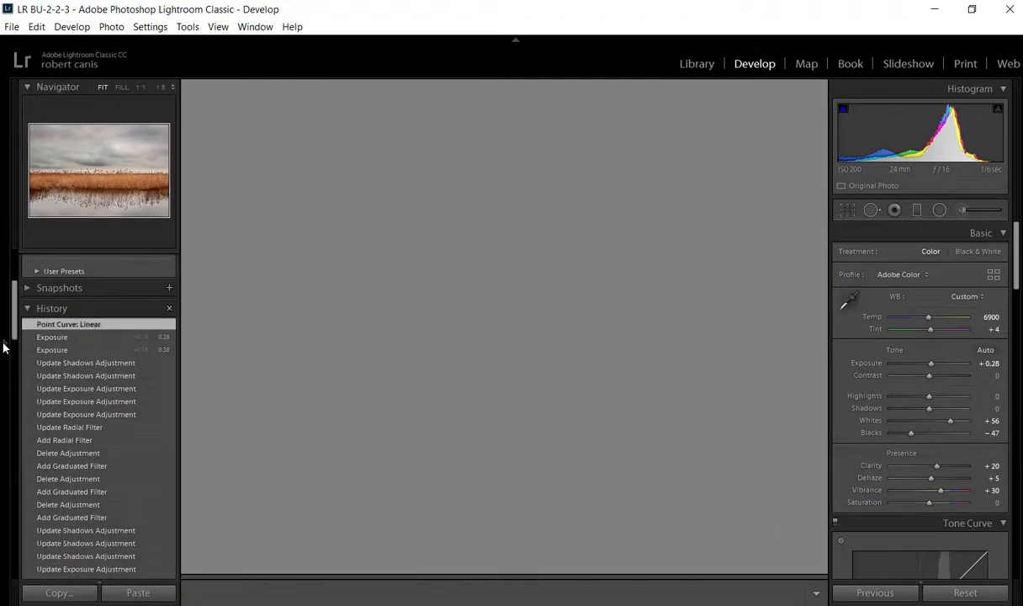
click(42, 337)
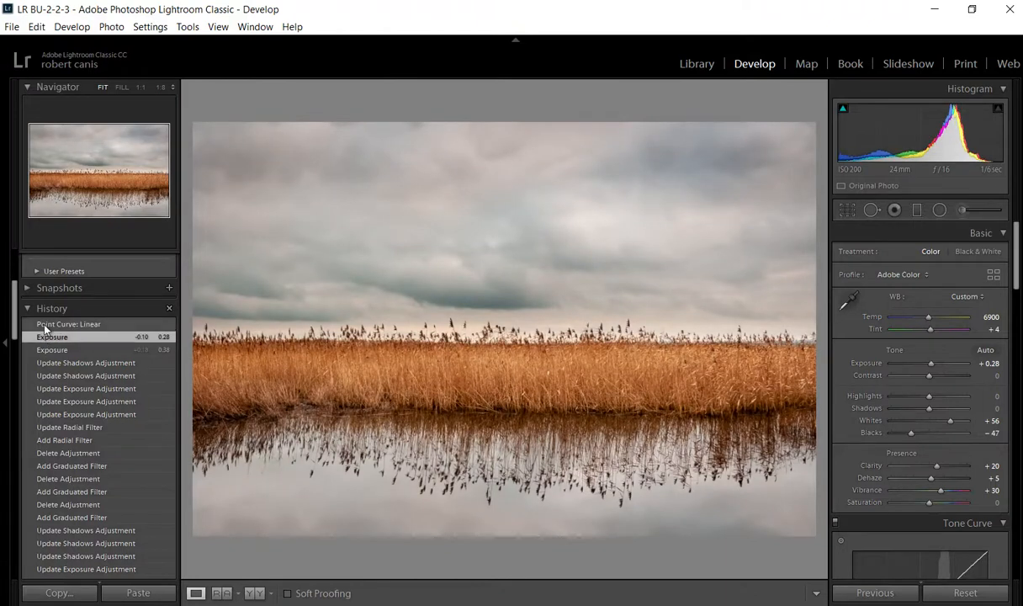
click(44, 325)
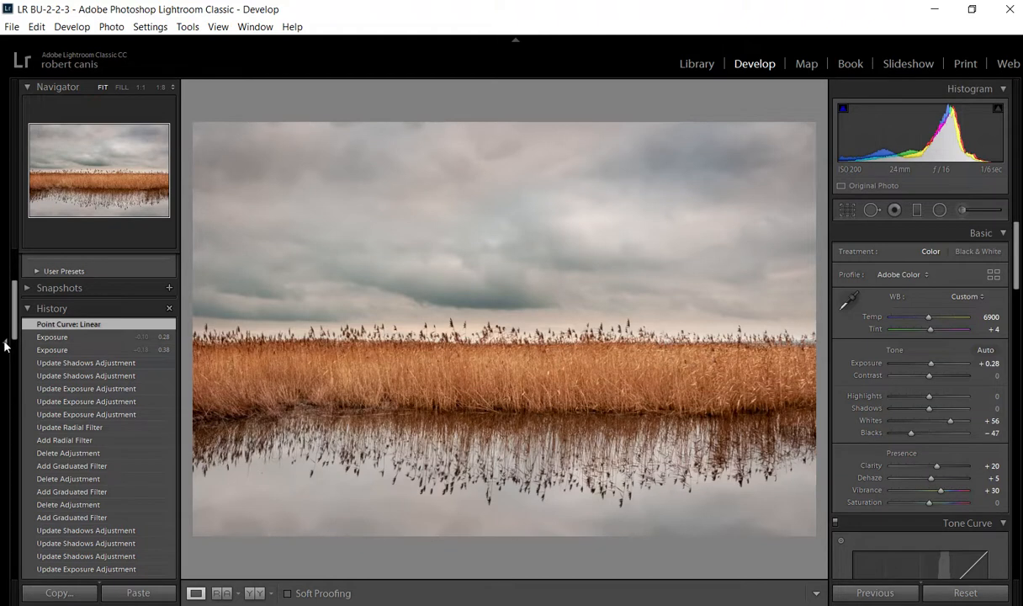
click(7, 343)
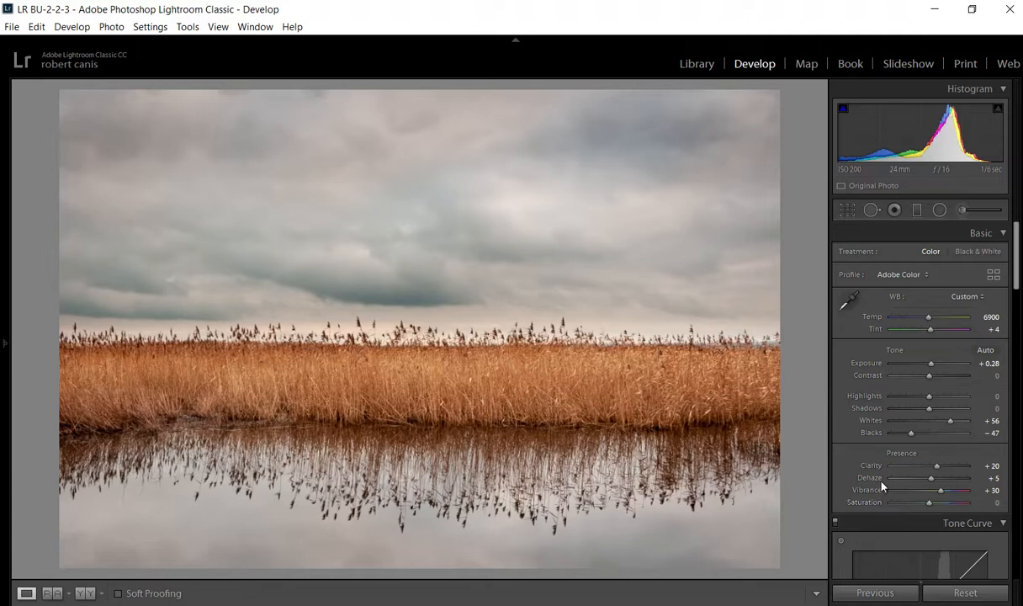
Try a Contrast of 15, reset it, and look over the tone curve.
click(990, 376)
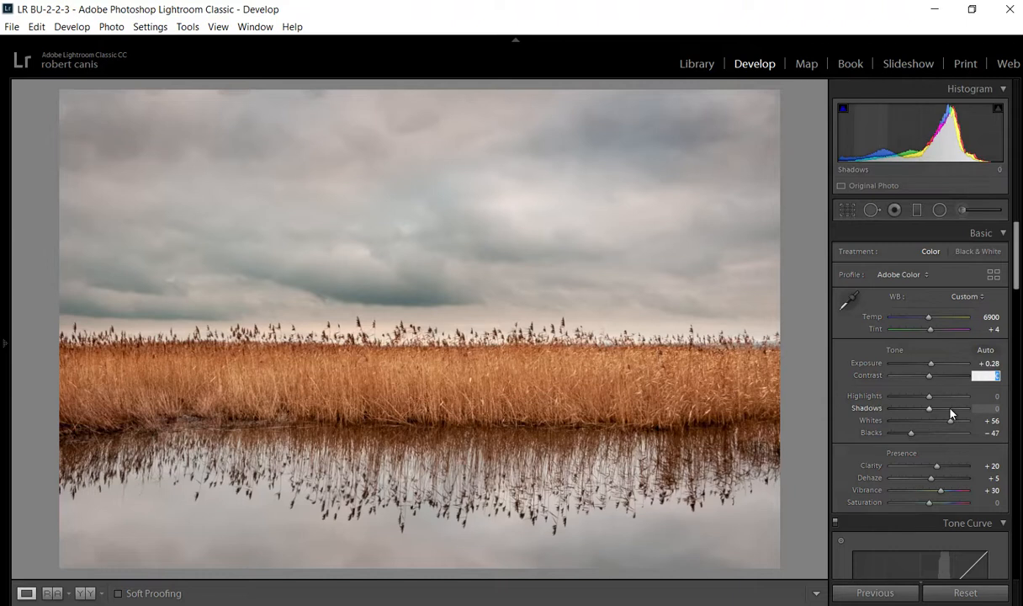
text(15)
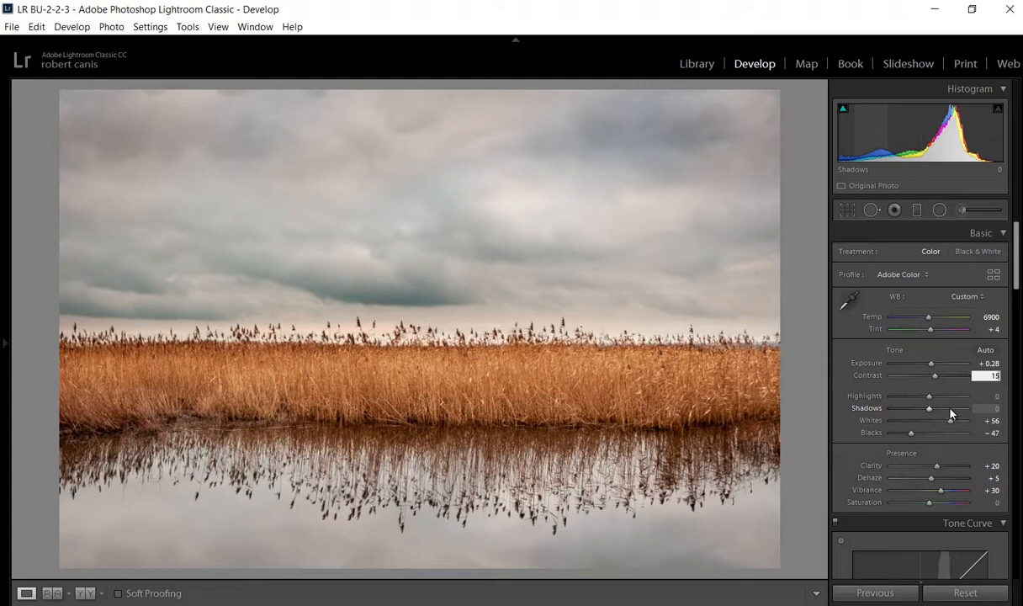
double_click(869, 382)
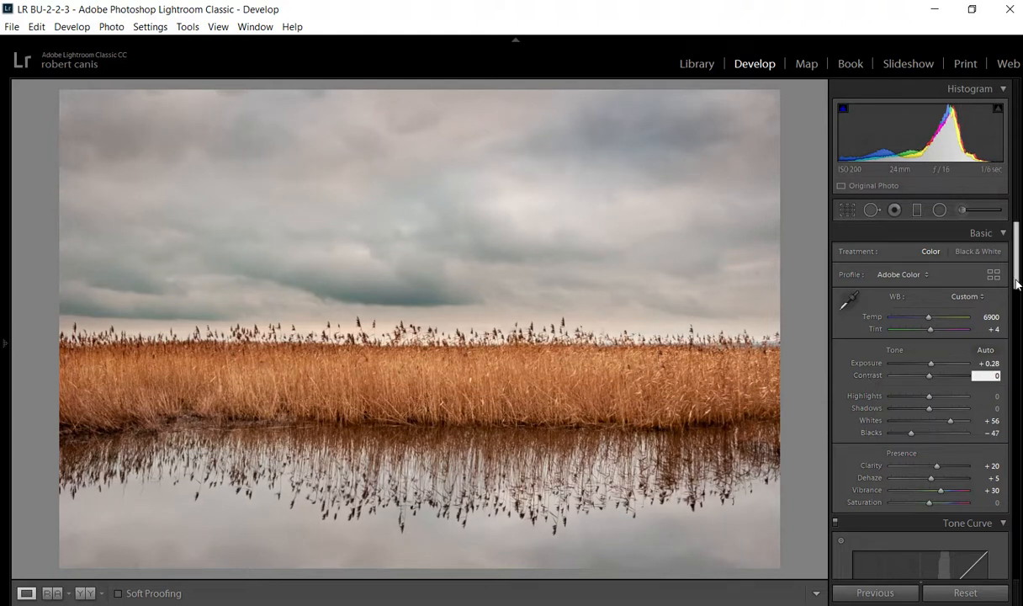
scroll(1009, 313, down, 3)
scroll(1009, 313, down, 2)
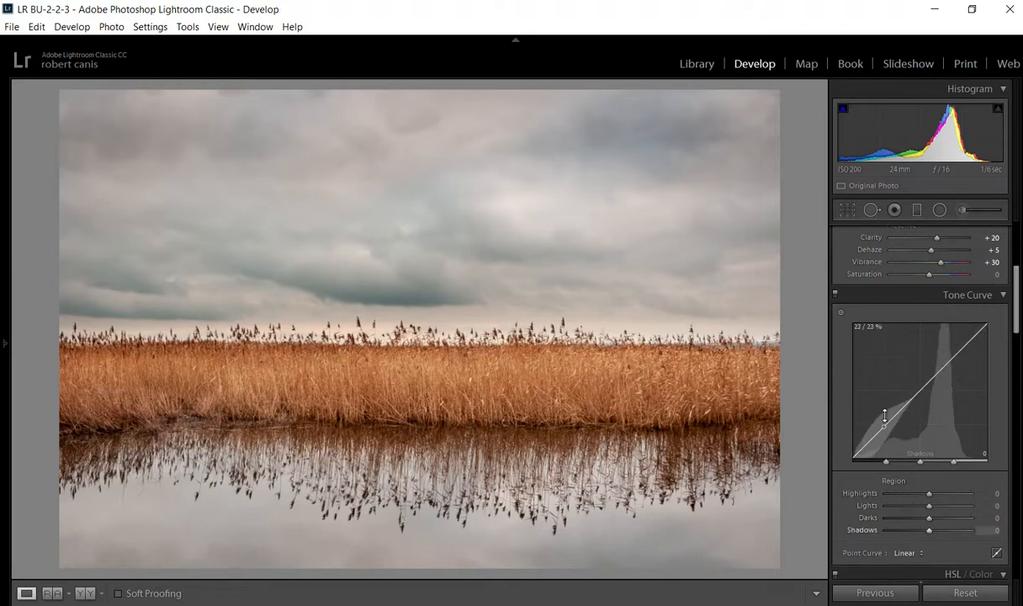
scroll(967, 261, up, 6)
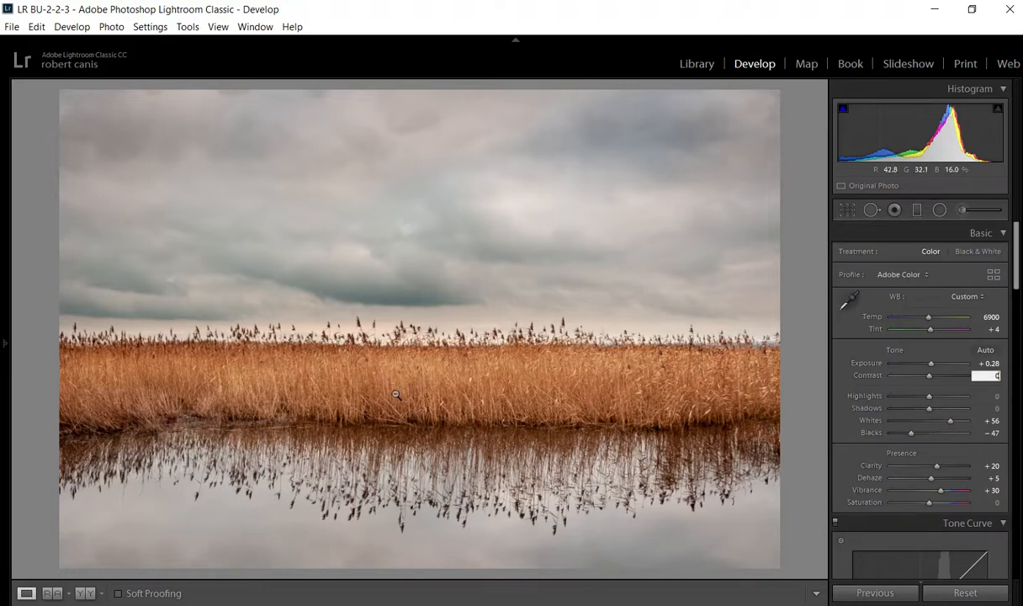
Set the photo's Contrast to +15 after trying 10.
click(869, 376)
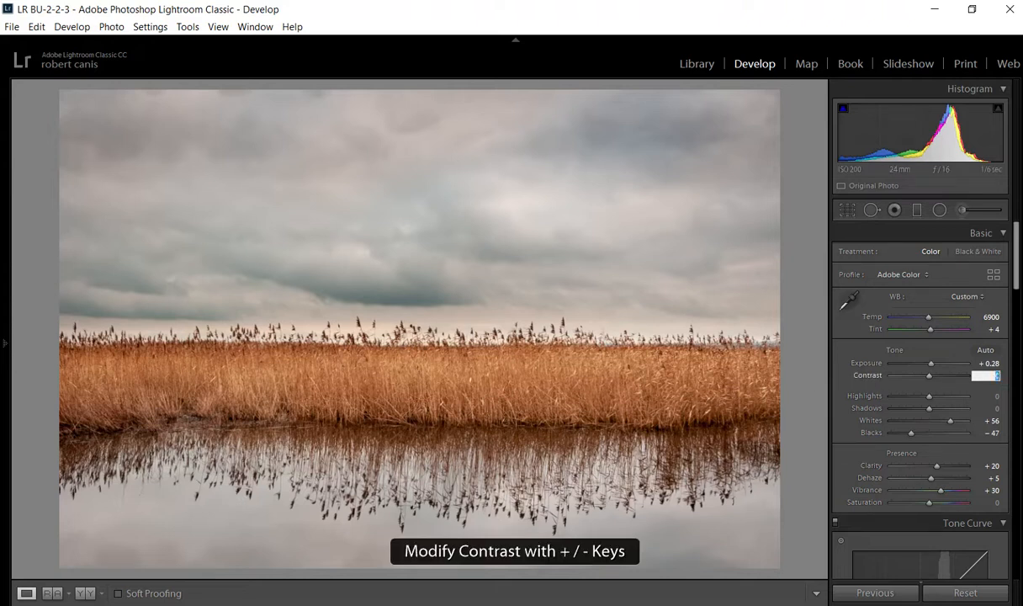
text(10)
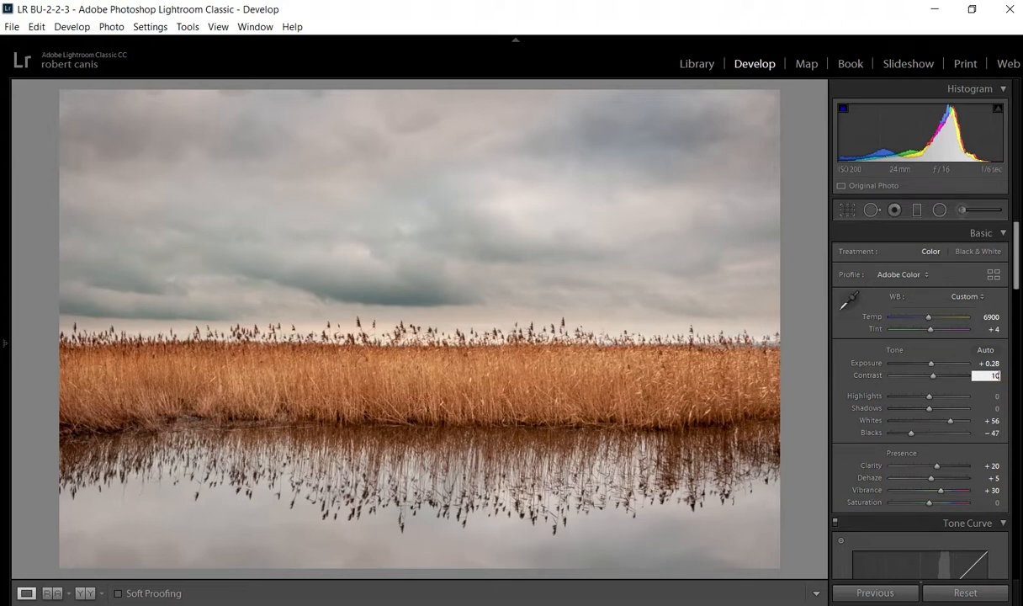
key(BackSpace)
key(BackSpace)
text(15)
key(Return)
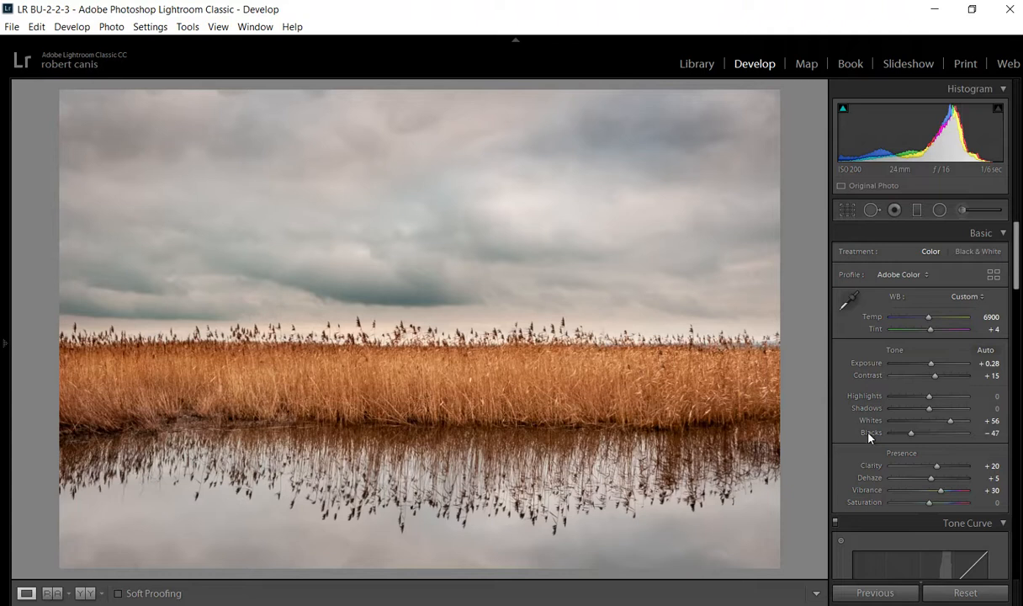
Compare the latest Contrast edit with the earlier Exposure and Update Shadows Adjustment states, restore it, and preview the photo full screen.
click(5, 344)
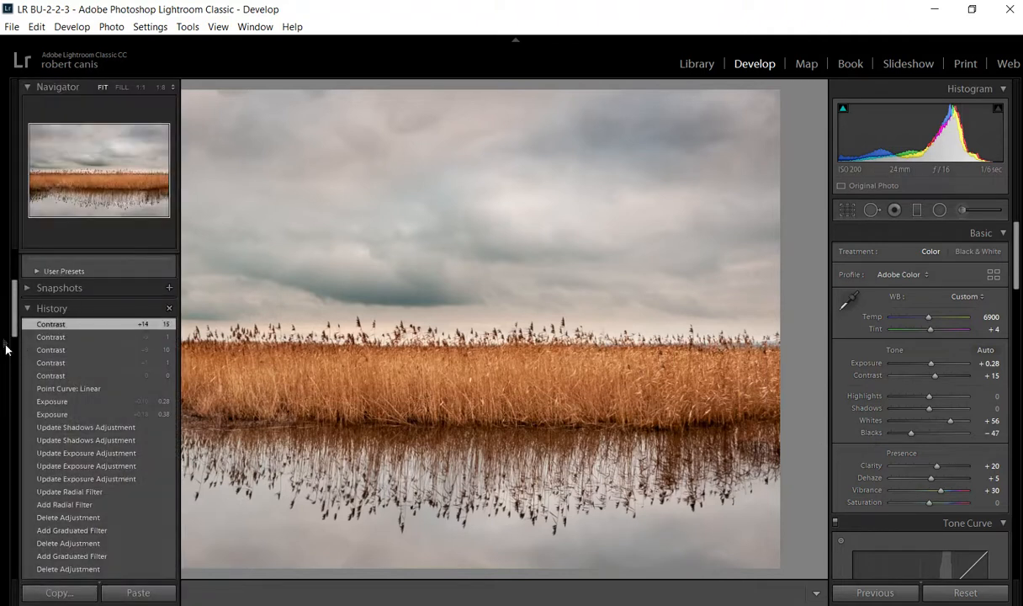
click(48, 403)
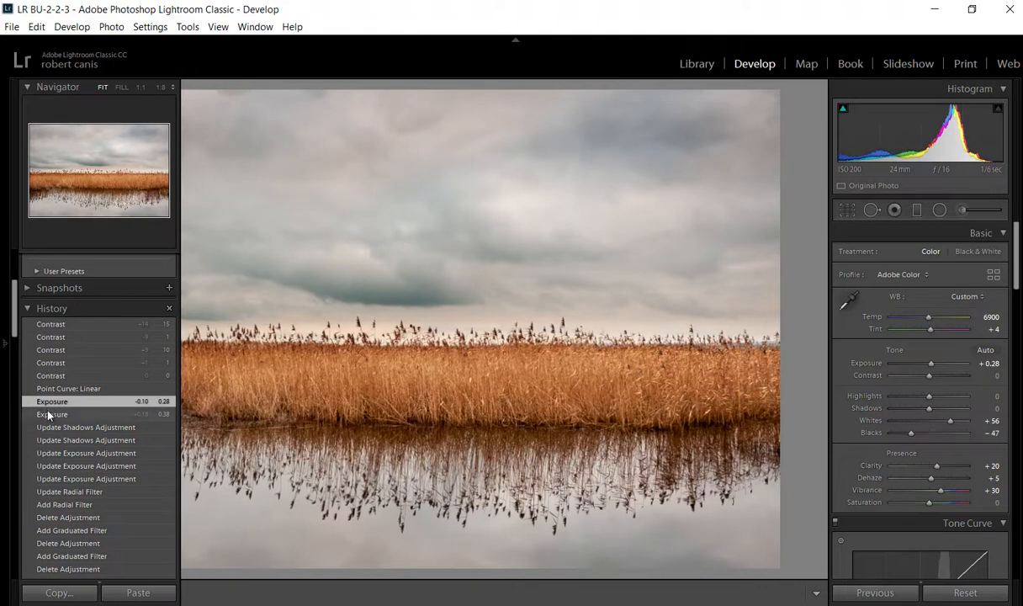
click(46, 426)
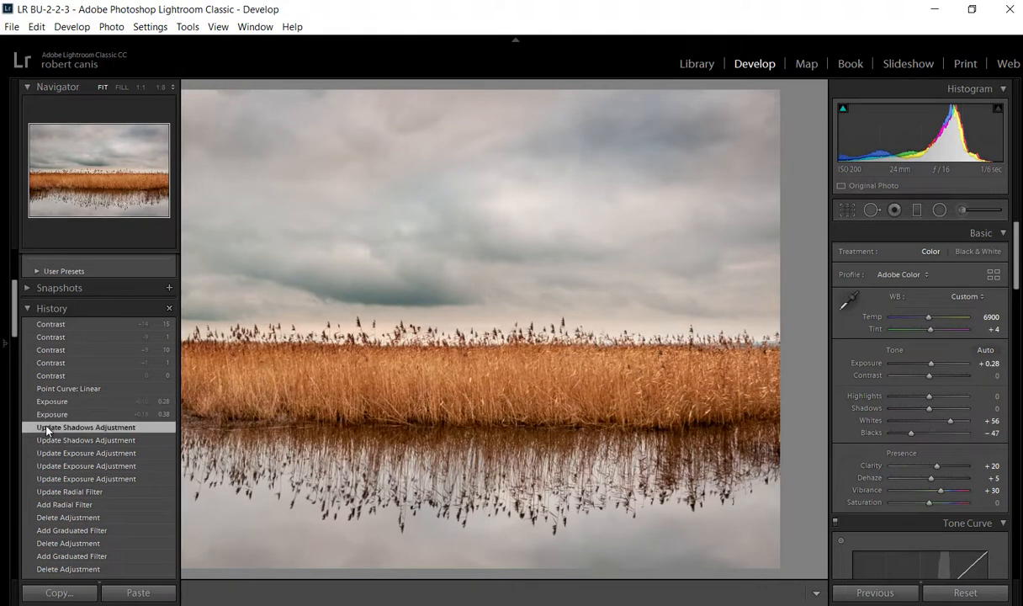
click(48, 324)
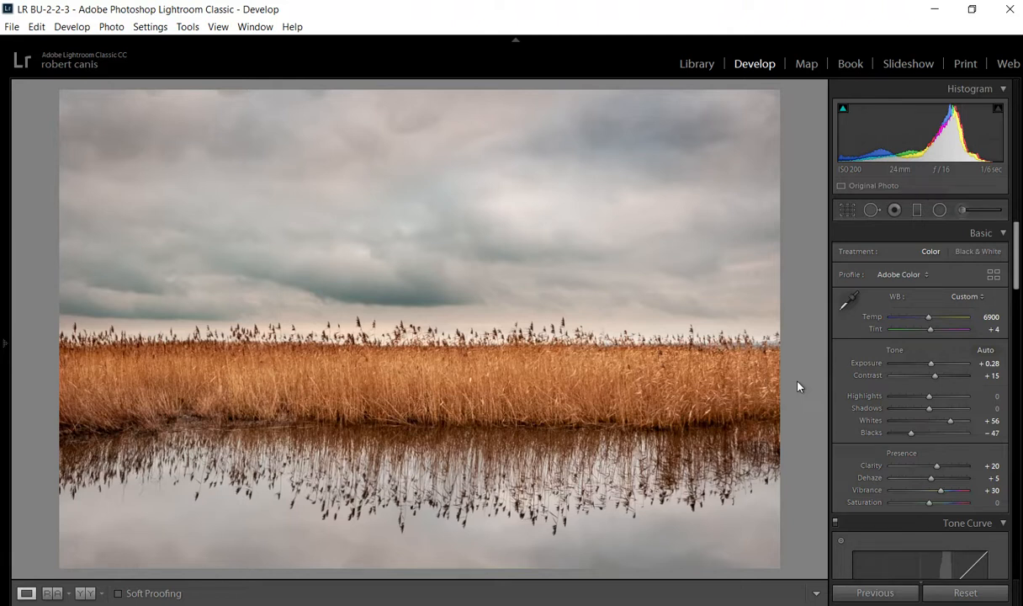
key(f)
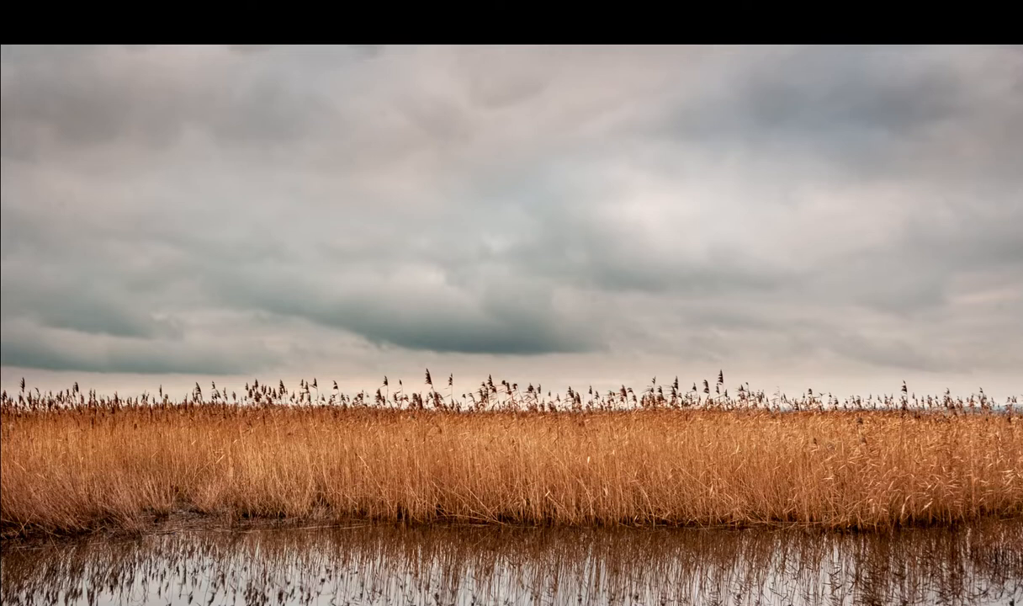
key(f)
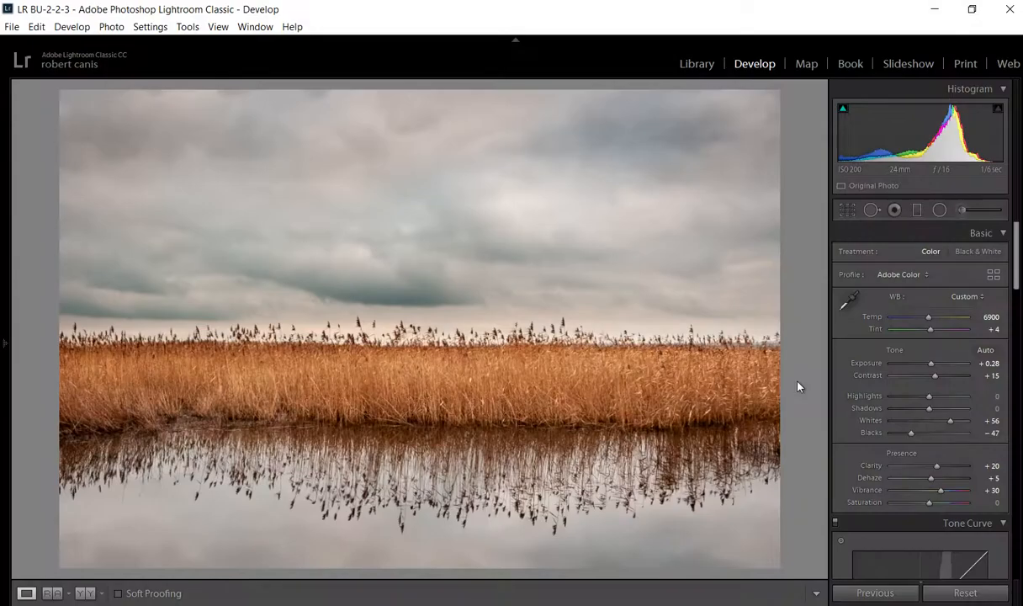